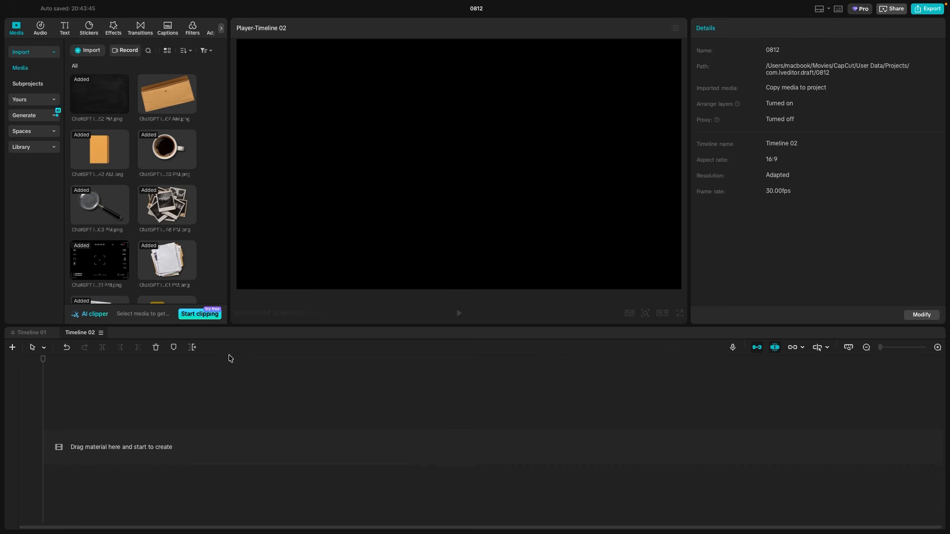
- Add the dark chalkboard image to the timeline as the background clip and extend it to 00:00:07:01
left_click_drag(101, 99, 255, 454)
left_click(240, 413)
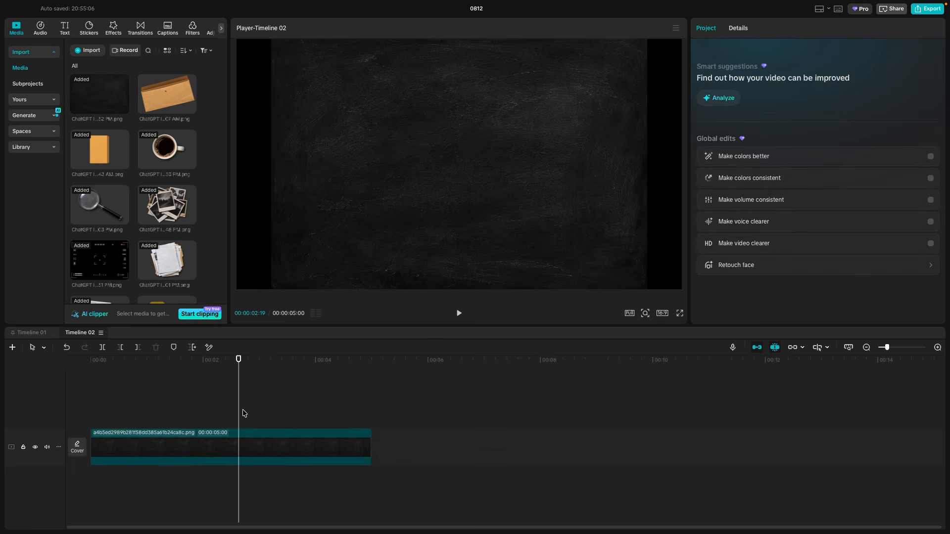
left_click(335, 450)
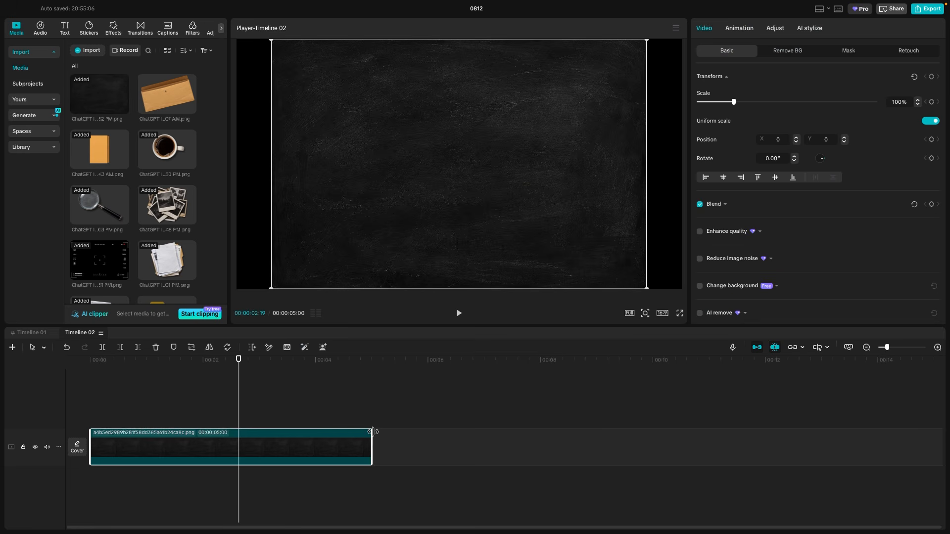
left_click_drag(373, 432, 487, 439)
left_click(498, 414)
key("Home")
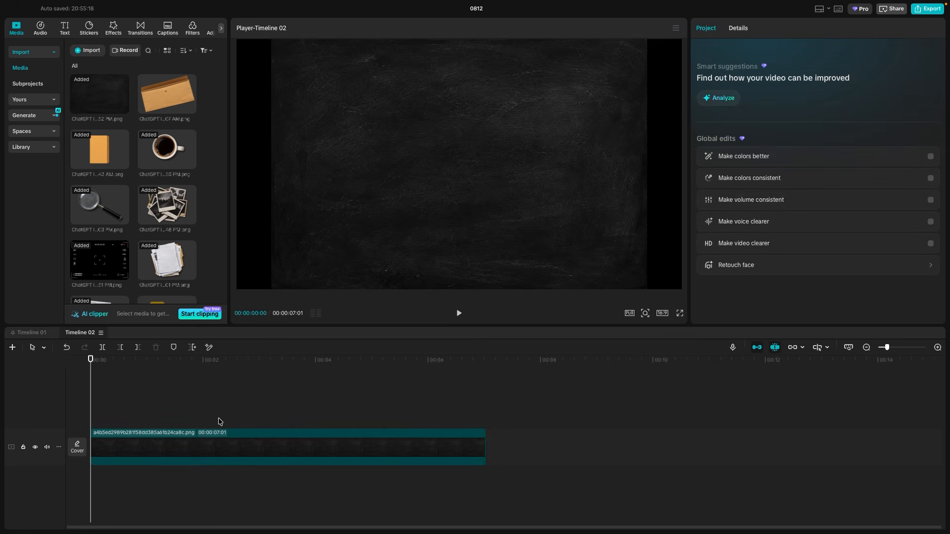
- Scale the chalkboard background to 124% so it fills the 16:9 frame
left_click(667, 317)
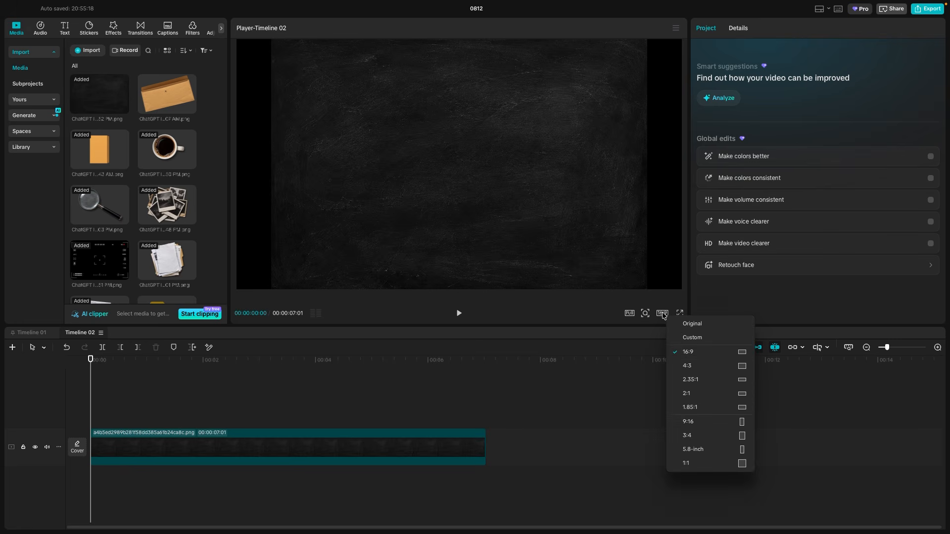
left_click(664, 315)
left_click(193, 449)
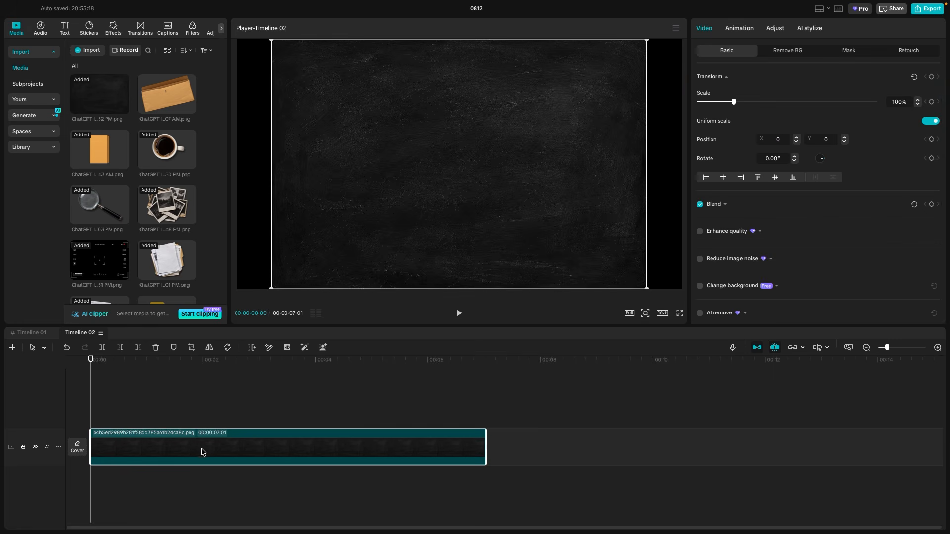
left_click_drag(737, 102, 742, 103)
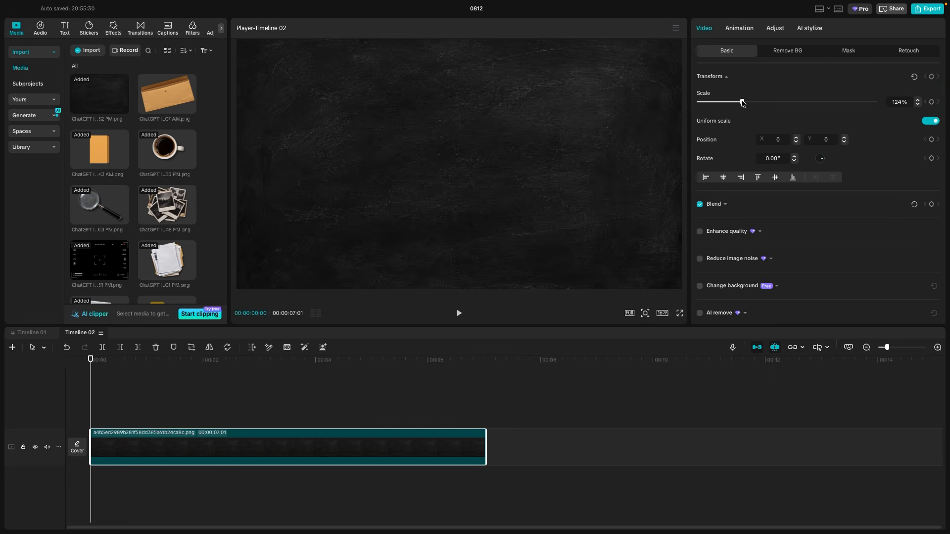
left_click(125, 424)
key("Home")
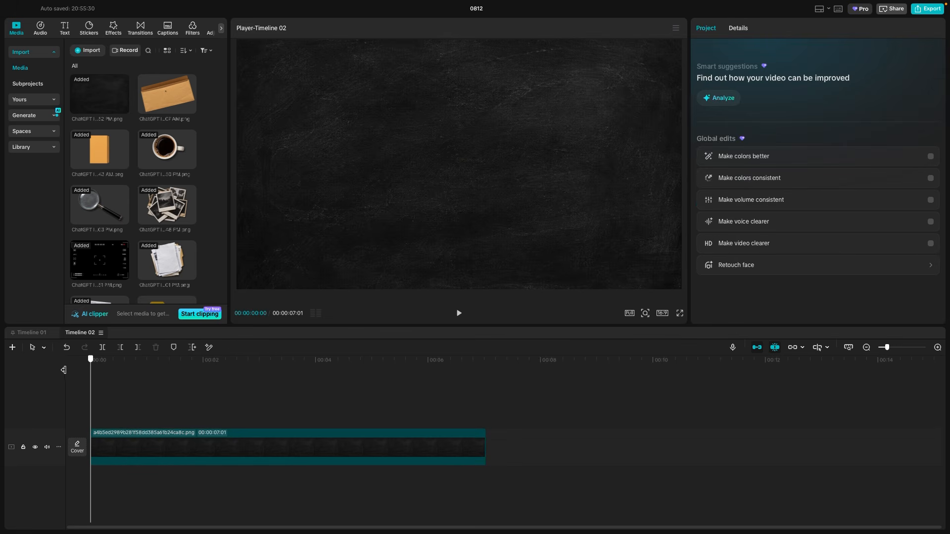
- Layer the orange folder image above the background for 00:00:07:01 and shift it to X -100
scroll(123, 234, "down", 5)
scroll(124, 230, "up", 3)
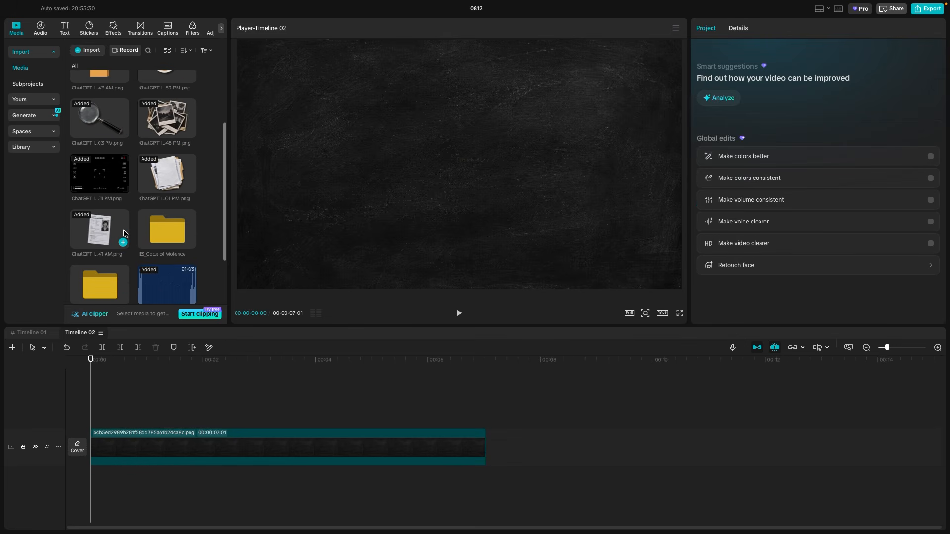
left_click_drag(101, 76, 100, 405)
left_click_drag(368, 411, 486, 413)
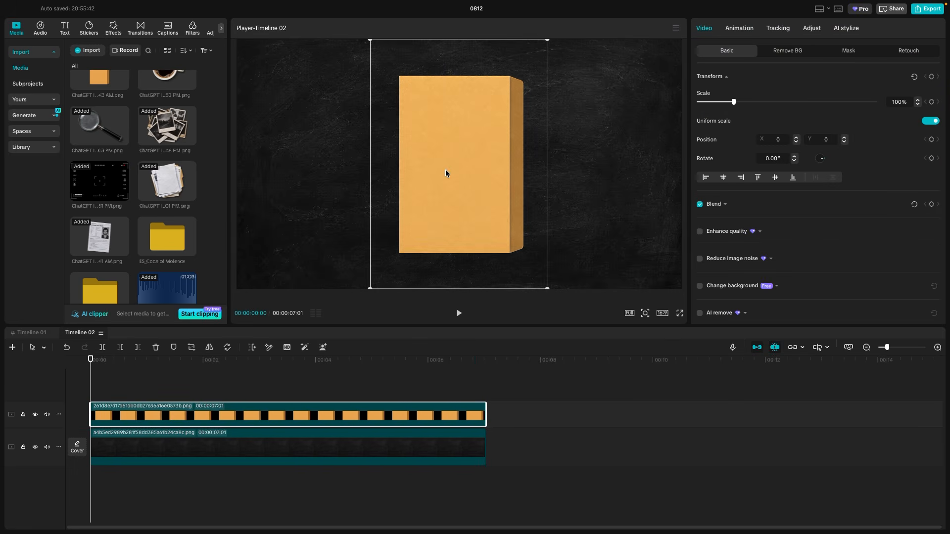
left_click_drag(445, 172, 446, 178)
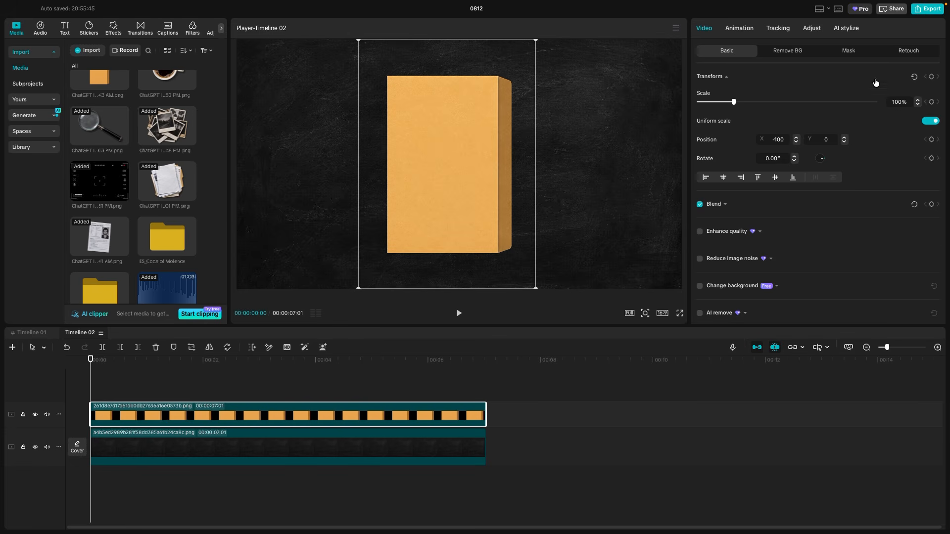
- Add a rectangle mask of about 697 by 1063 at X -43 that isolates the folder's front cover
left_click(848, 53)
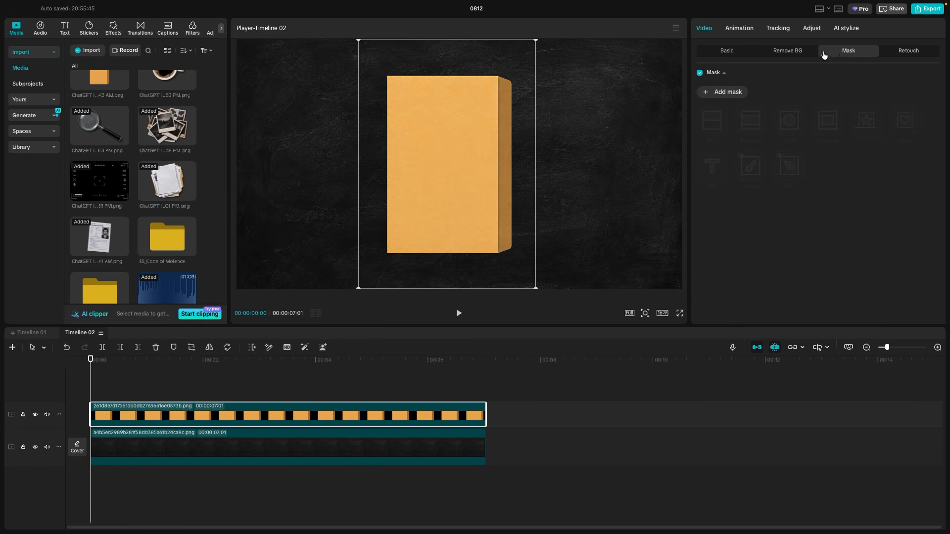
left_click(713, 95)
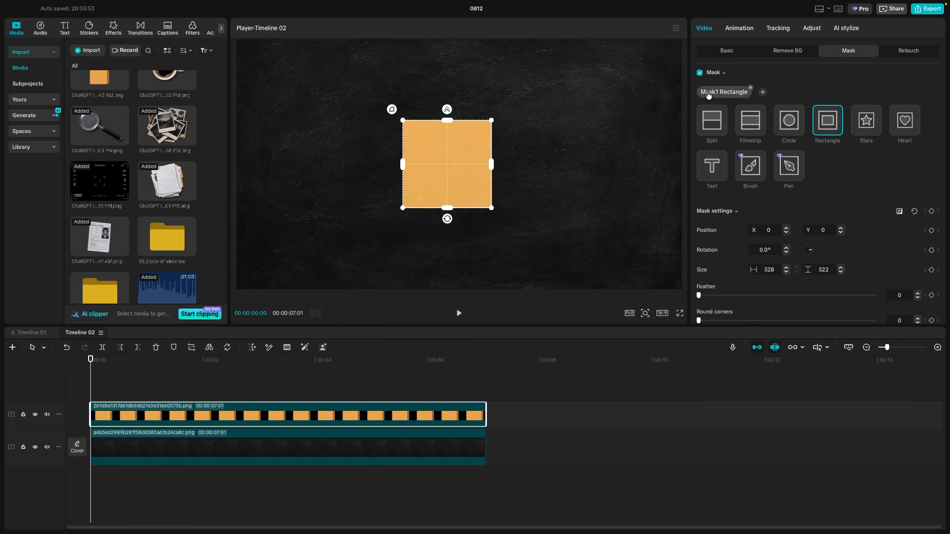
left_click(790, 167)
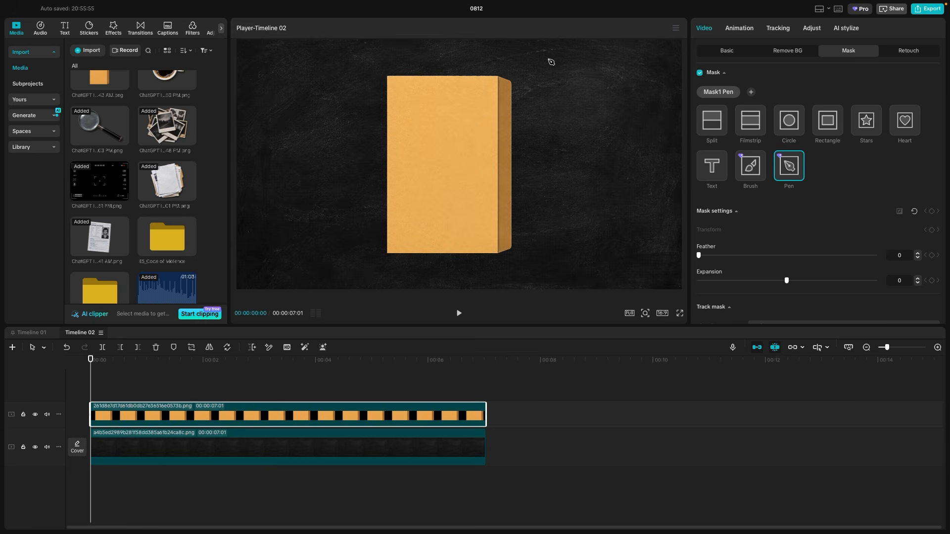
left_click(825, 123)
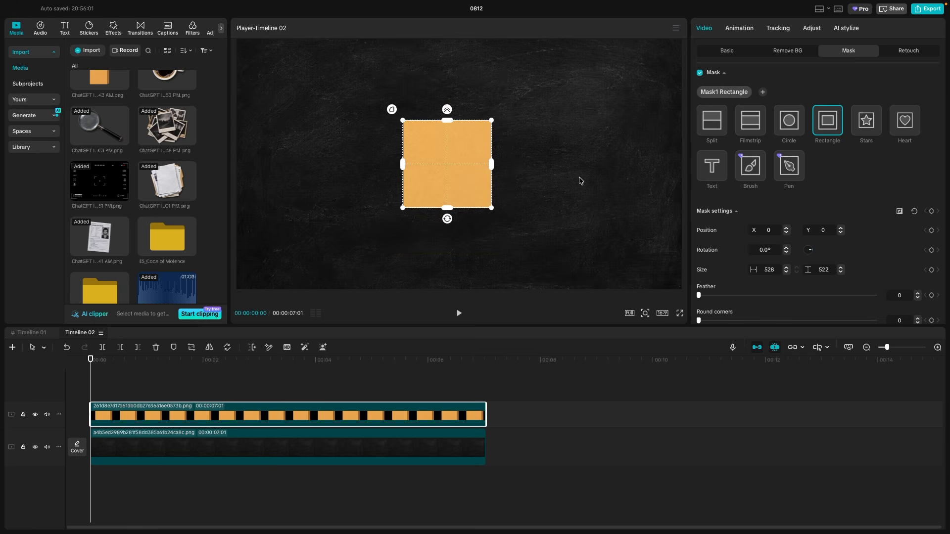
left_click_drag(448, 120, 453, 75)
left_click_drag(402, 164, 387, 163)
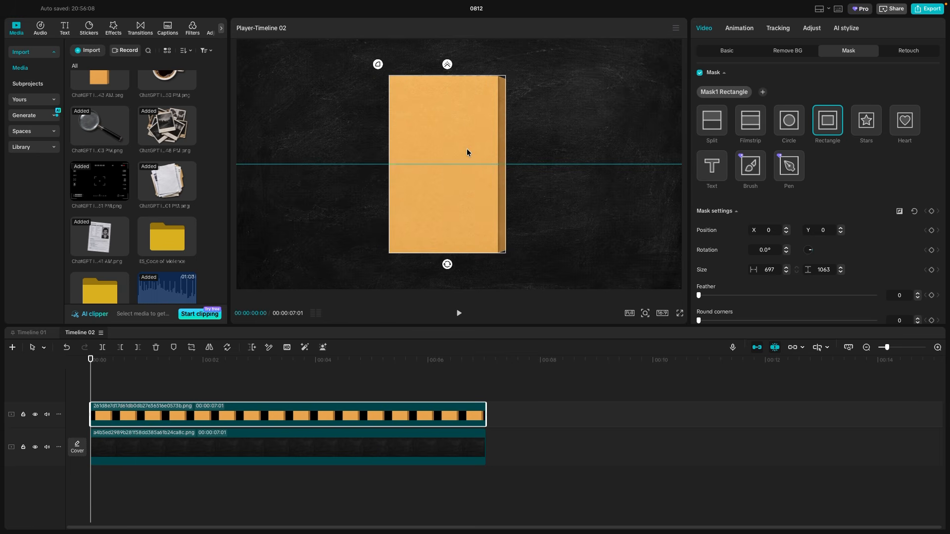
left_click_drag(461, 148, 459, 148)
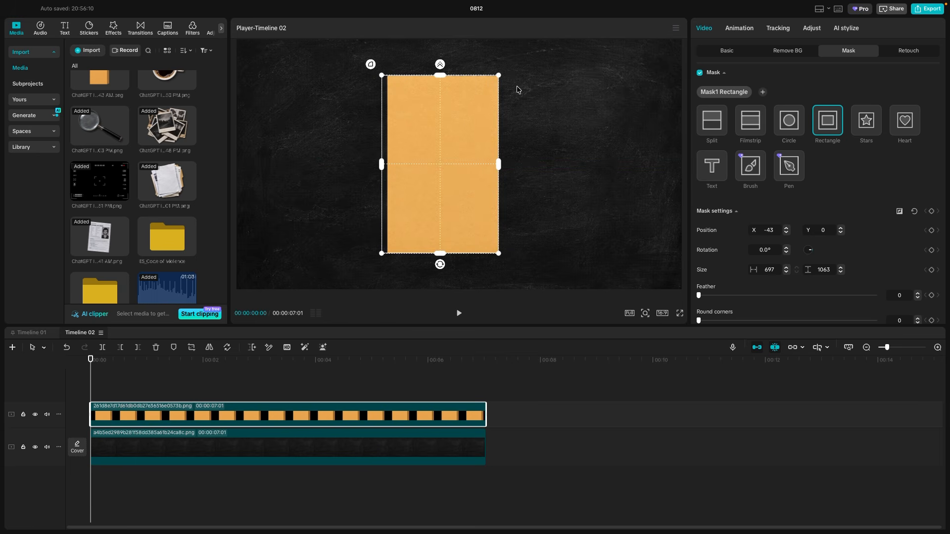
left_click(729, 51)
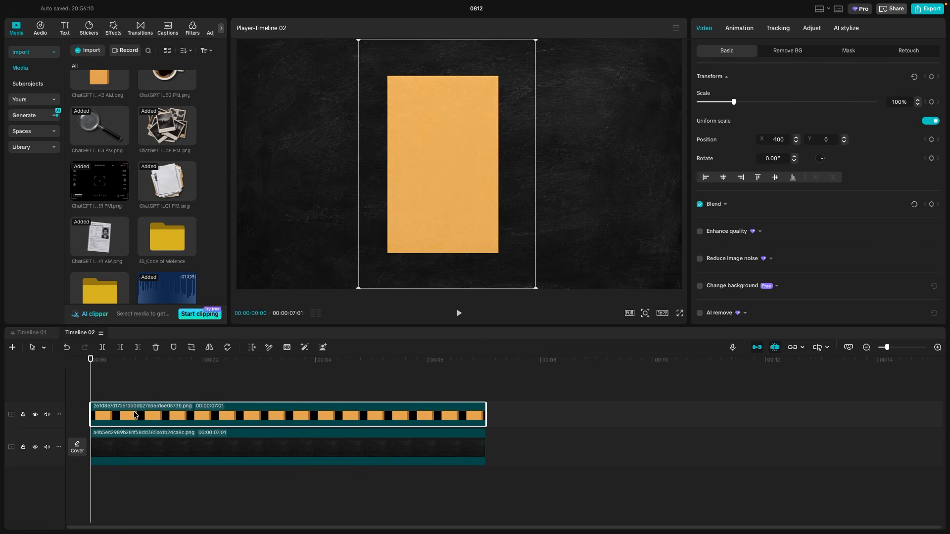
- Duplicate the masked folder clip onto a track above and invert the copy's rectangle mask
key("ctrl+c")
key("ctrl+v")
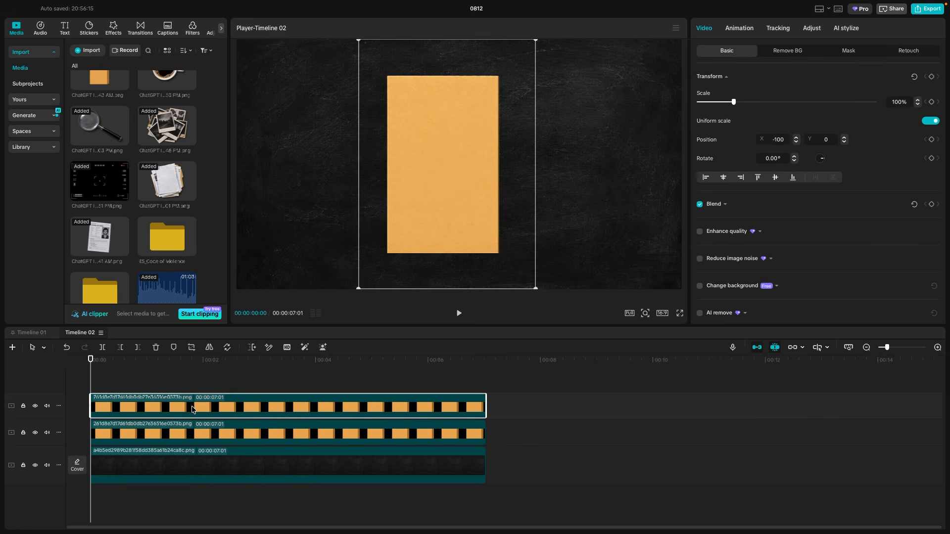
left_click(846, 55)
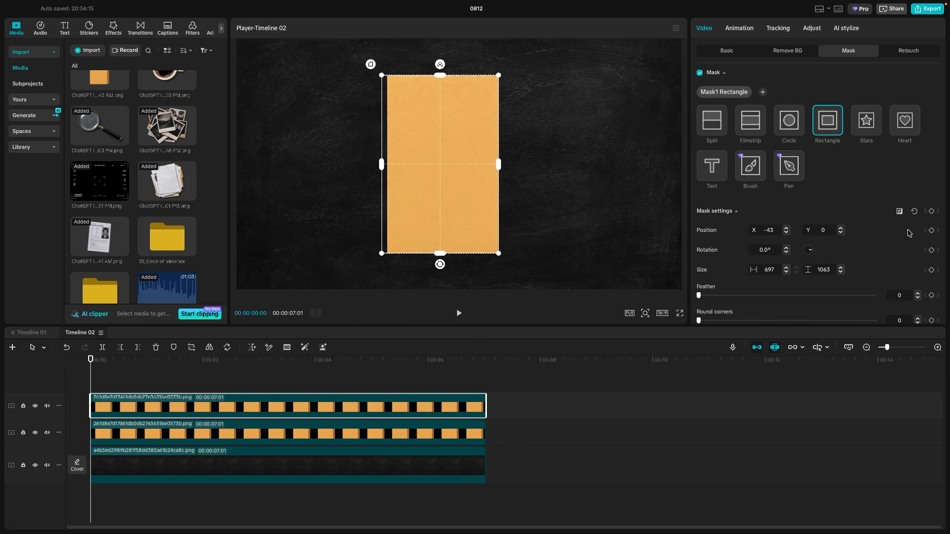
left_click(899, 211)
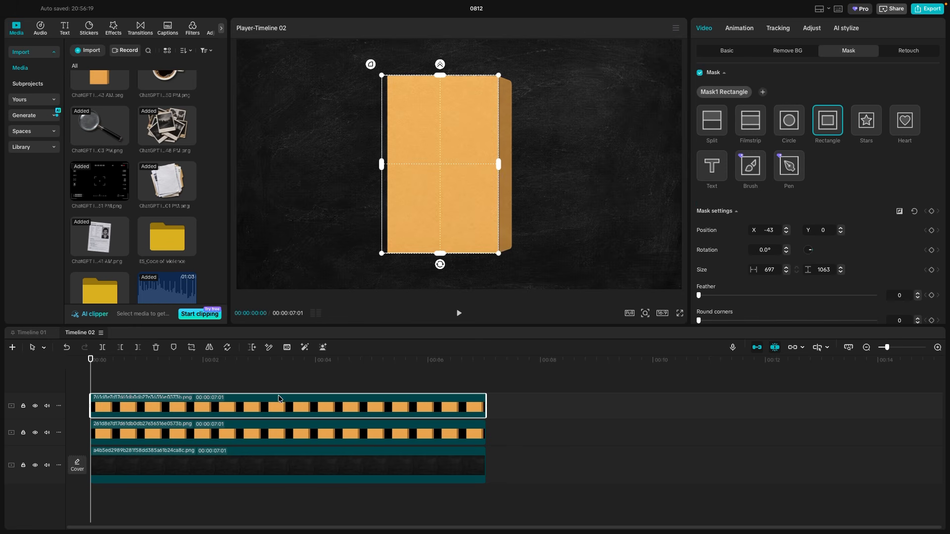
left_click(348, 378)
left_click(265, 406)
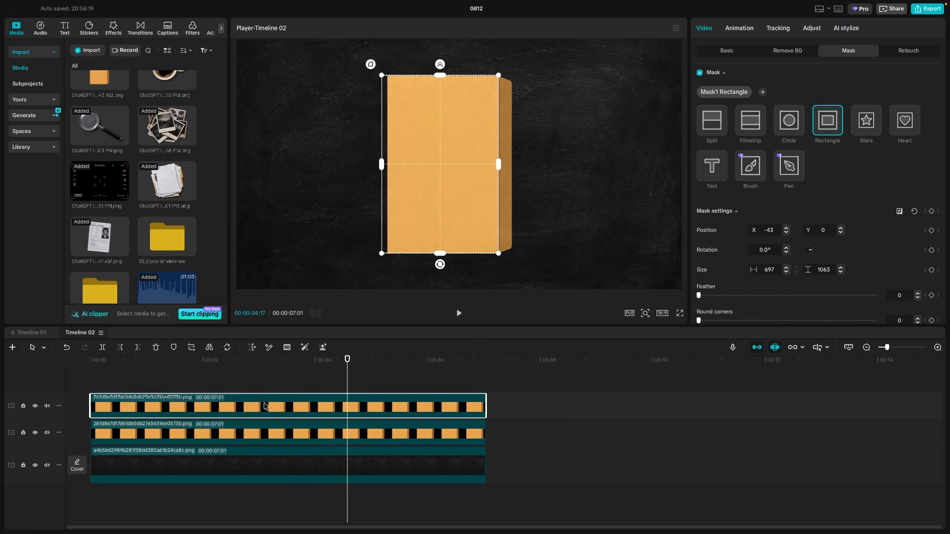
left_click(299, 433)
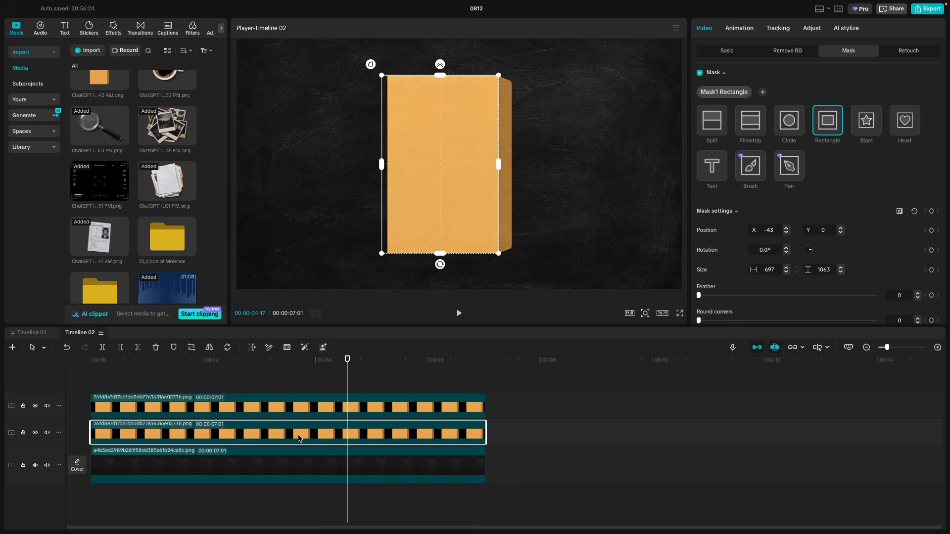
left_click(301, 414)
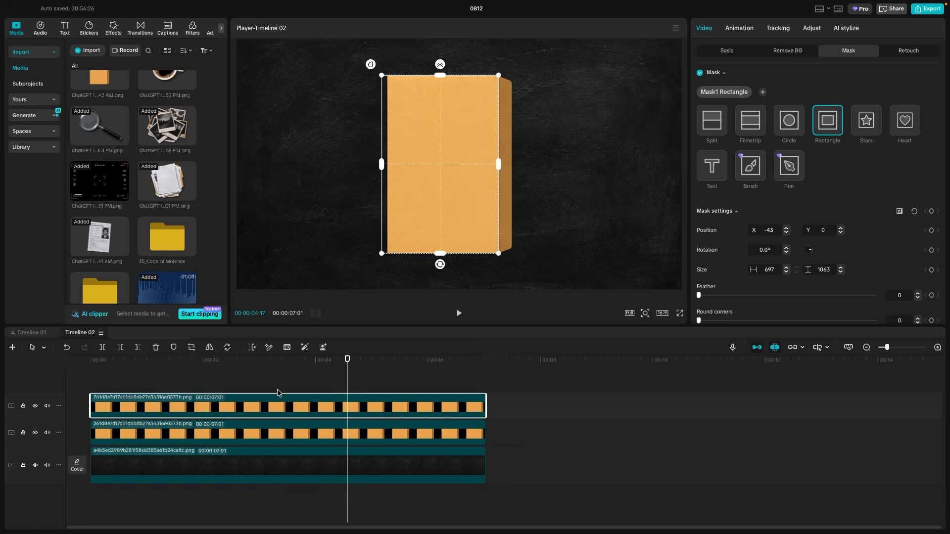
left_click(271, 392)
- Add the criminal profile page on the top track at the timeline start, then shrink and center it over the folder
left_click_drag(269, 359, 68, 373)
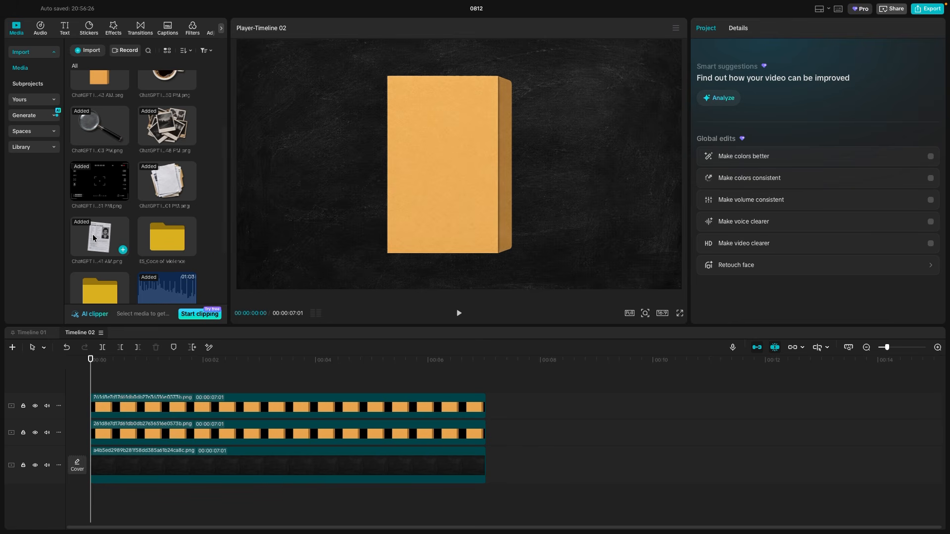
left_click_drag(100, 244, 275, 400)
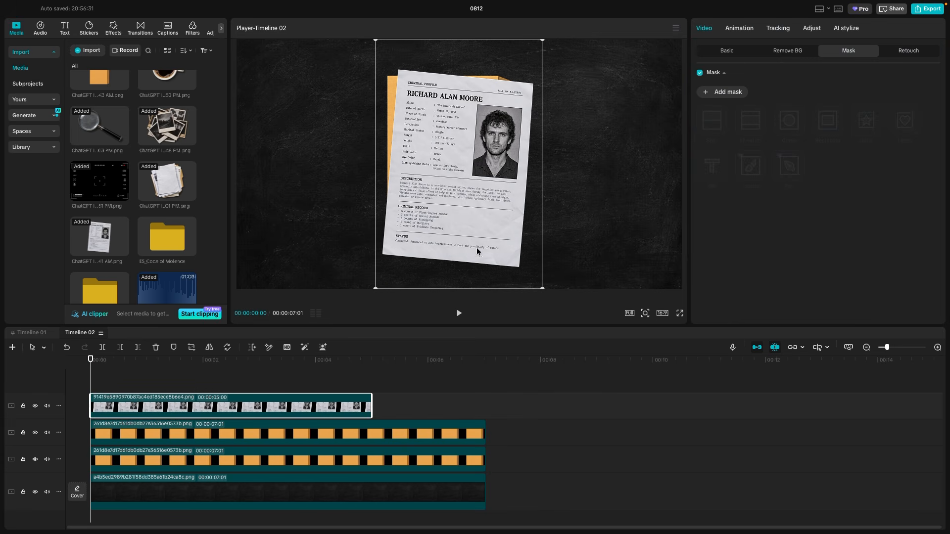
left_click_drag(477, 251, 490, 235)
left_click_drag(555, 273, 524, 235)
left_click_drag(468, 177, 452, 194)
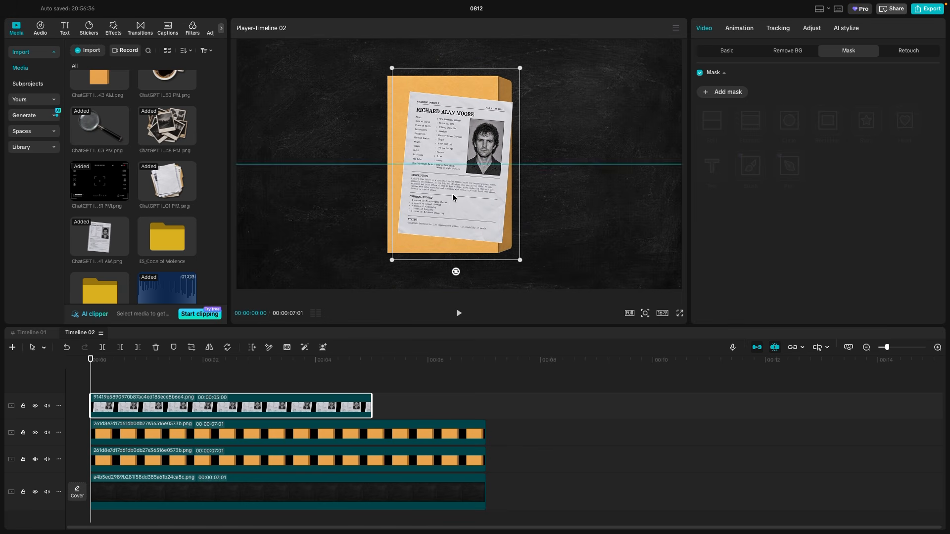
- Rotate the profile page upright, enlarge it slightly and align it with the folder
left_click_drag(456, 271, 464, 271)
left_click_drag(532, 257, 548, 268)
left_click_drag(495, 223, 488, 222)
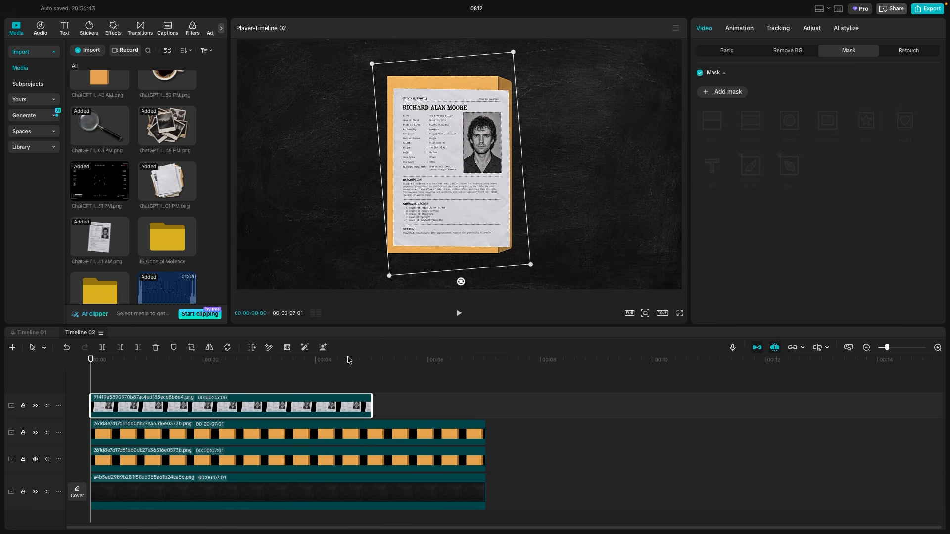
- Reorder the tracks so the profile page sits below the front cover and above the inverted-mask folder, and extend it to 00:00:07:01
left_click_drag(203, 409, 205, 435)
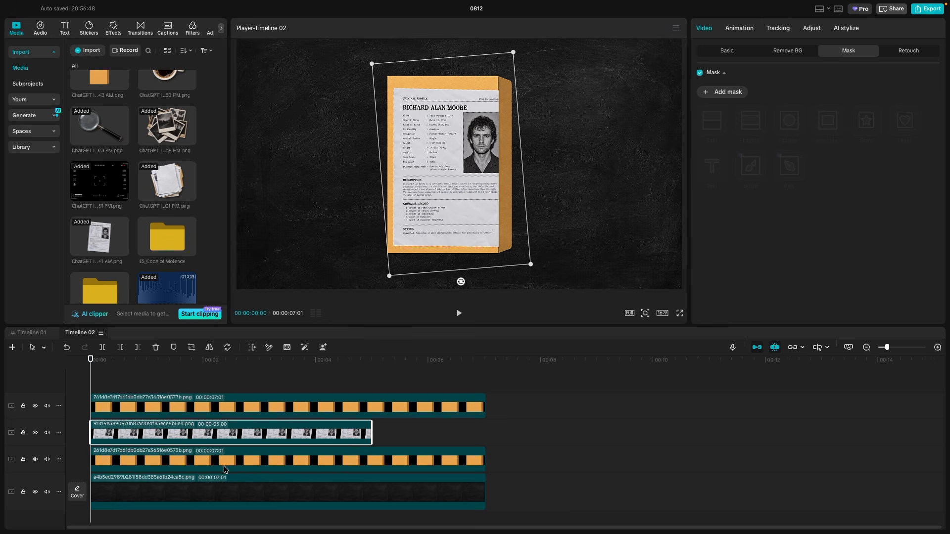
left_click(204, 460)
left_click_drag(214, 461, 211, 398)
left_click_drag(218, 456, 269, 442)
left_click_drag(372, 434, 486, 434)
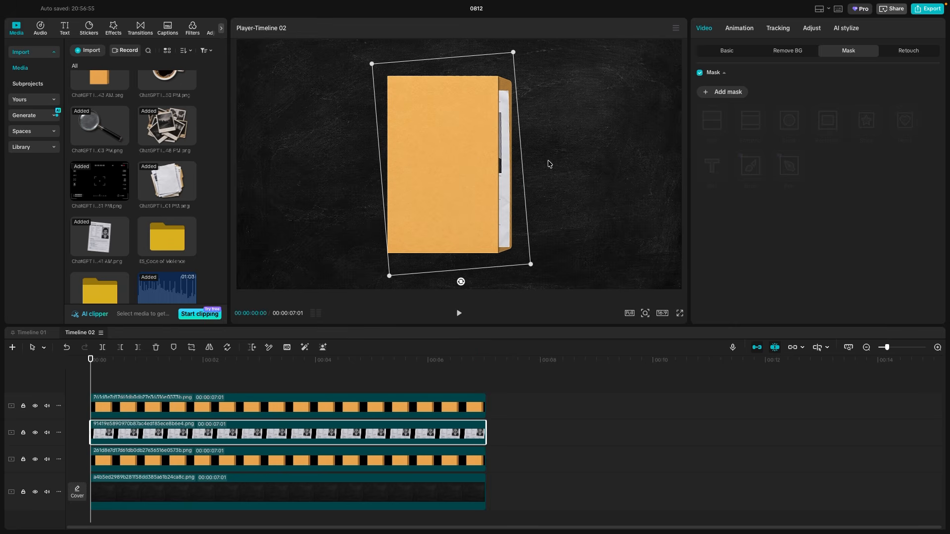
left_click(362, 465)
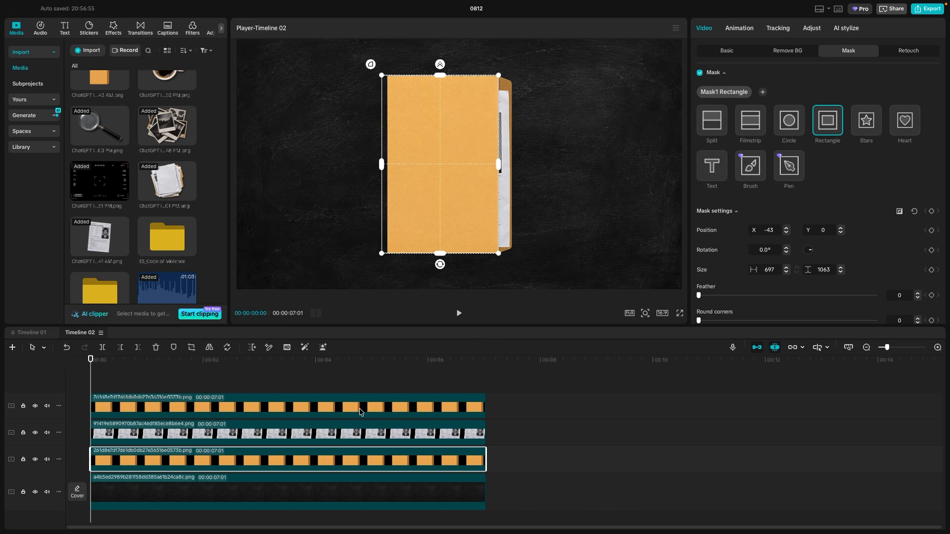
left_click(360, 411)
left_click(336, 440)
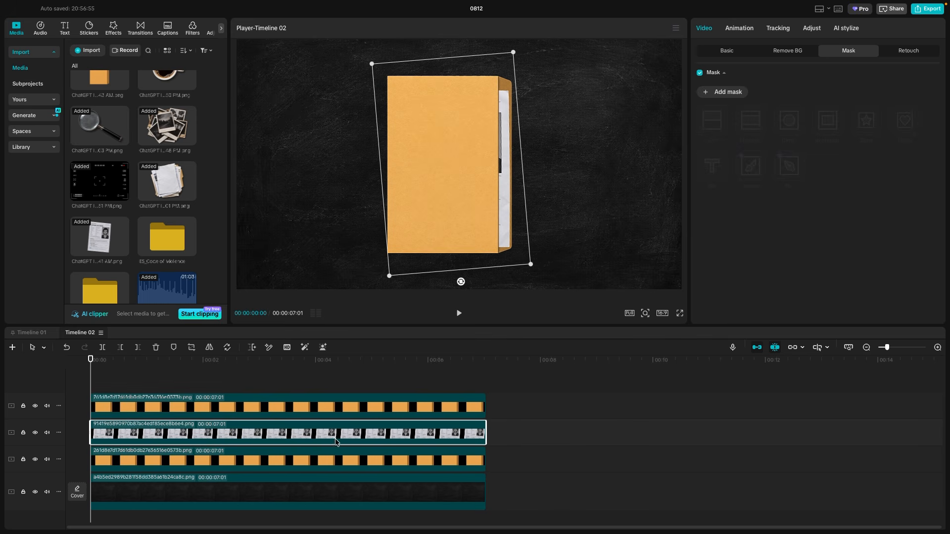
left_click(256, 392)
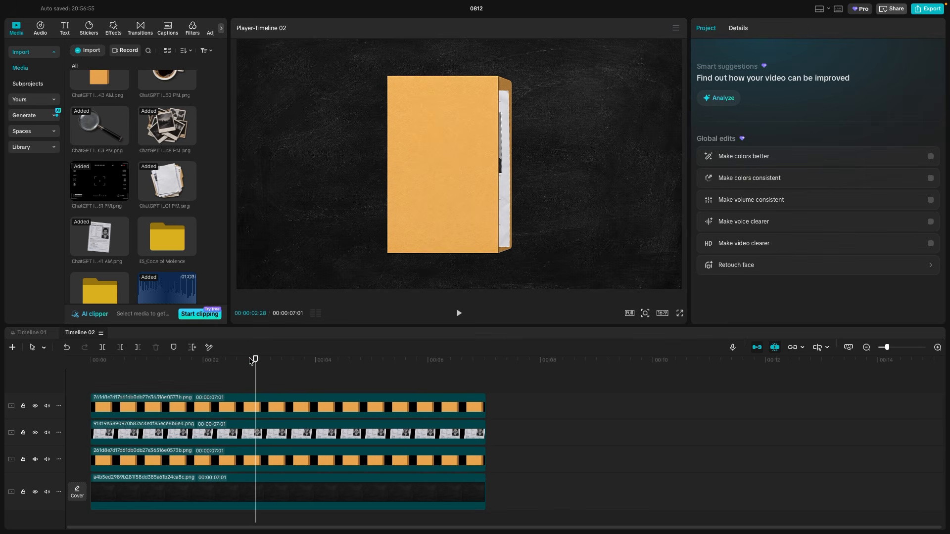
left_click_drag(251, 361, 38, 393)
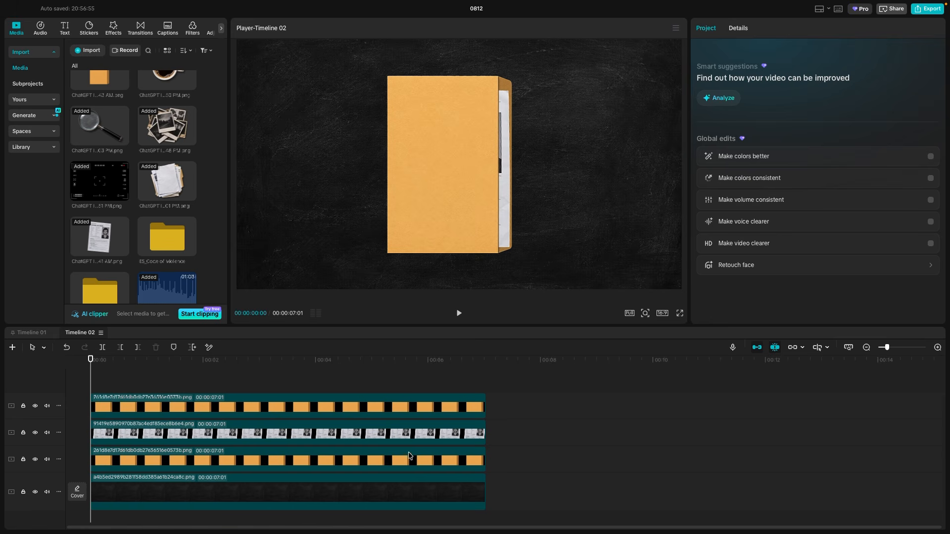
scroll(107, 258, "up", 3)
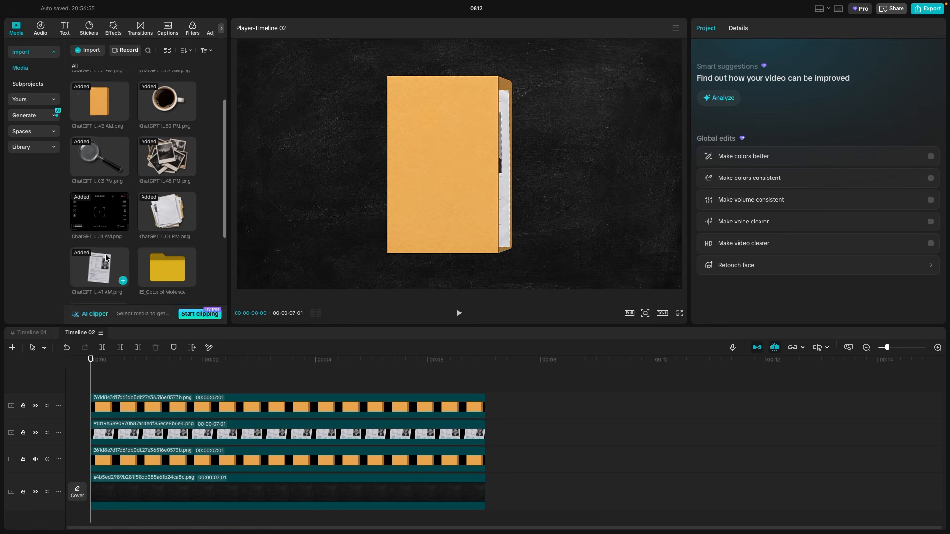
scroll(111, 264, "down", 3)
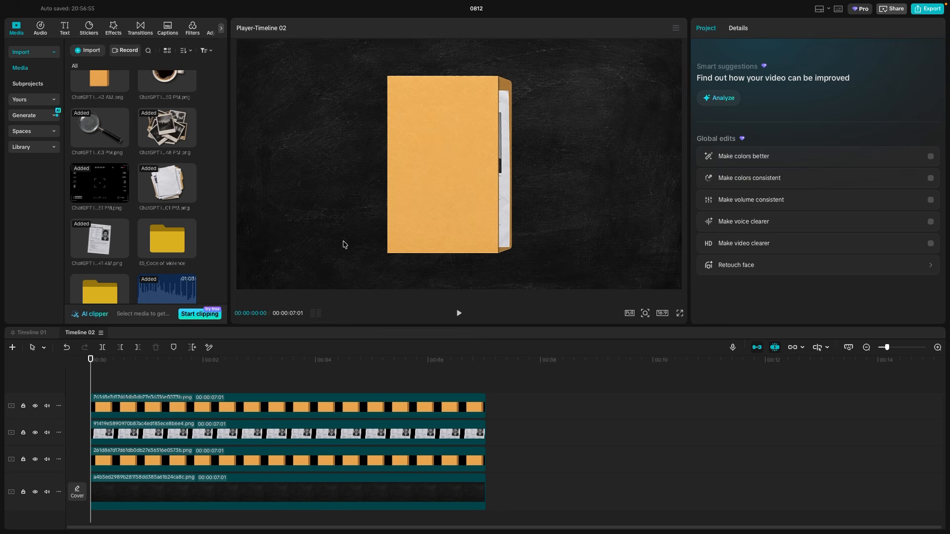
- Add the Polaroid photo pile on a new top track near the timeline start and extend its duration to 00:00:06:29
left_click_drag(176, 131, 143, 410)
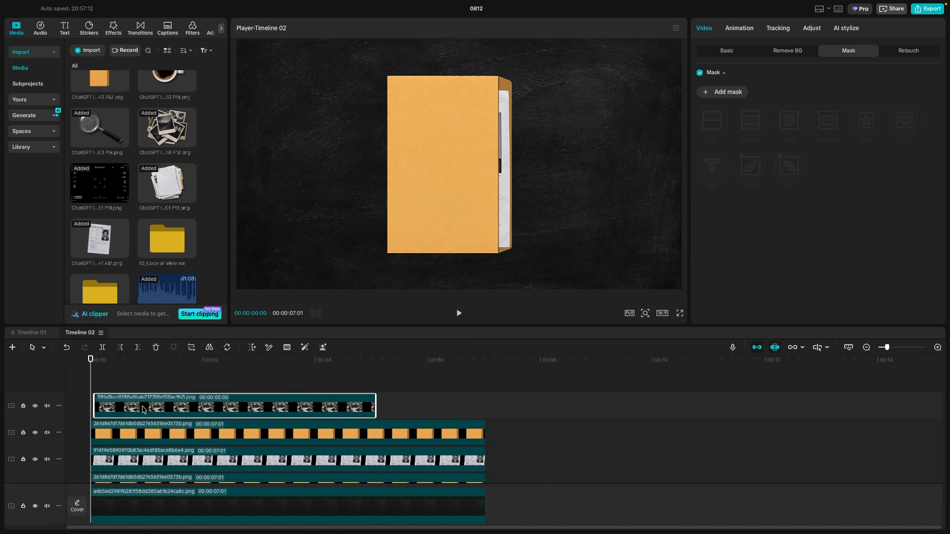
left_click_drag(376, 406, 483, 404)
left_click(285, 363)
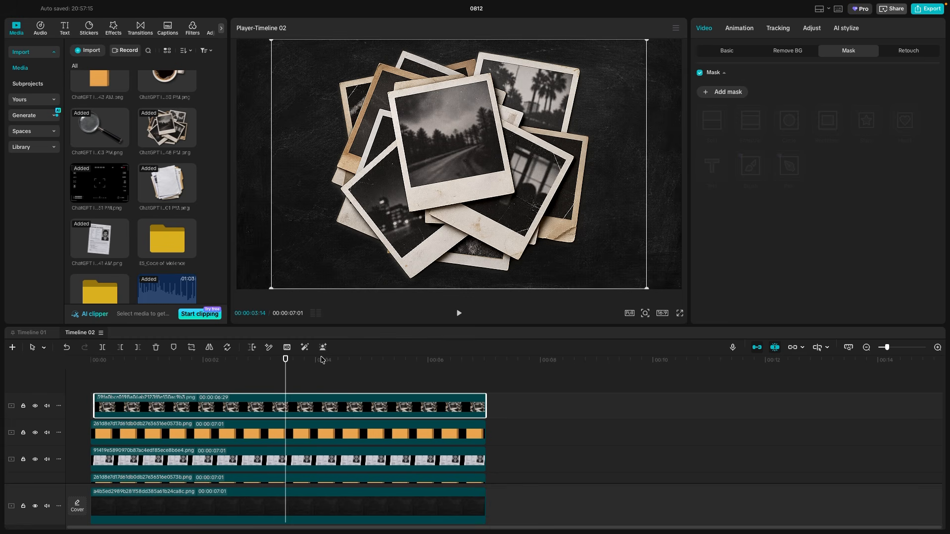
- Shrink the photo pile, tilt it slightly and place it partly cropped in the upper-right corner of the frame
left_click_drag(646, 41, 524, 119)
left_click_drag(458, 200, 625, 116)
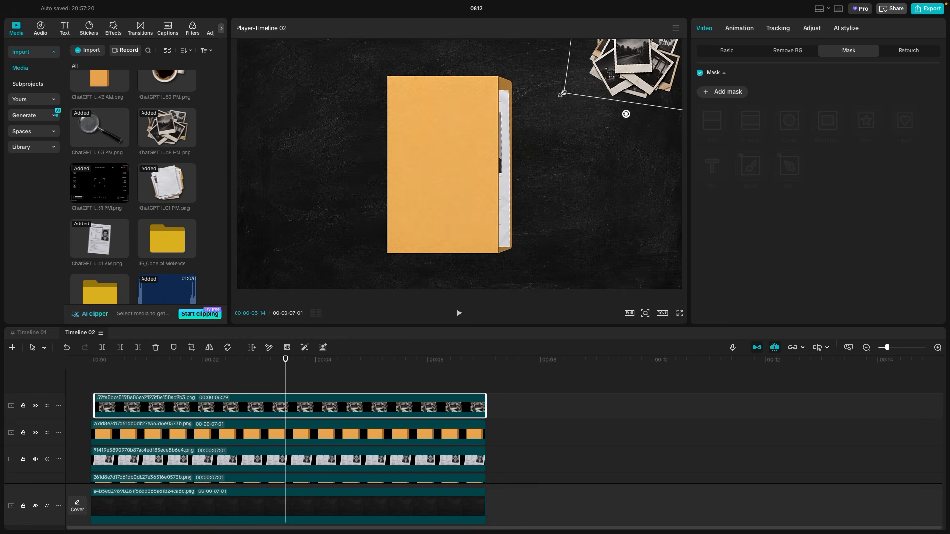
left_click_drag(562, 94, 542, 106)
left_click_drag(639, 85, 651, 97)
- Add the coffee cup image on a new top track at the timeline start and extend it to 00:00:07:01
scroll(136, 188, "up", 1)
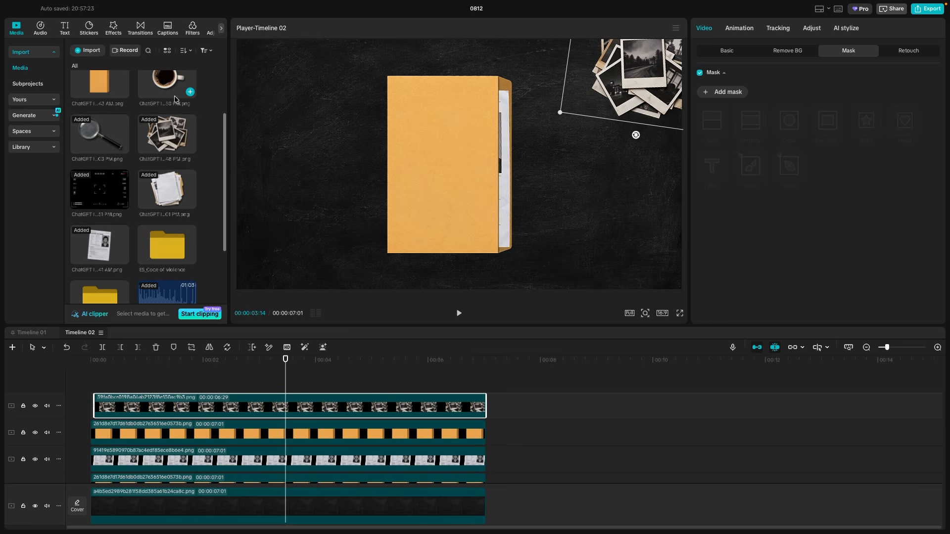
left_click_drag(168, 75, 105, 394)
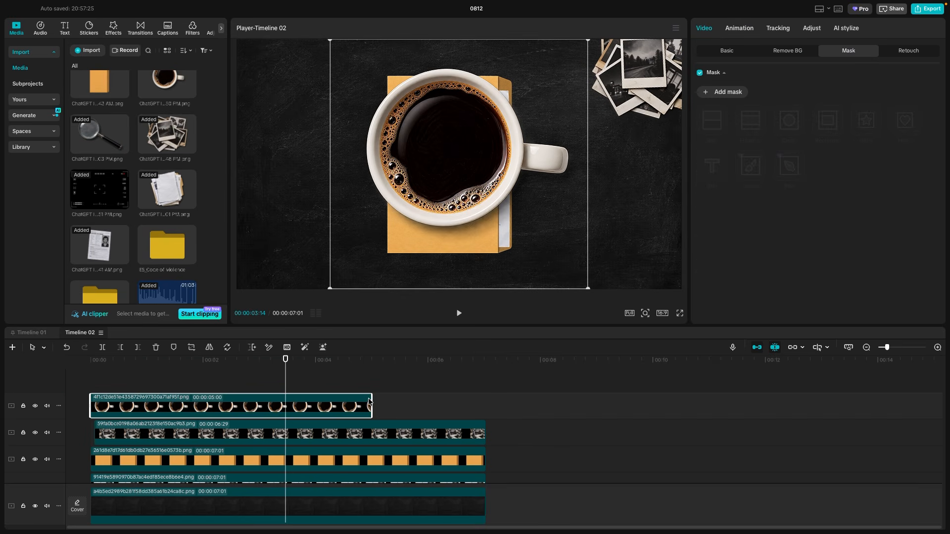
left_click_drag(368, 401, 485, 406)
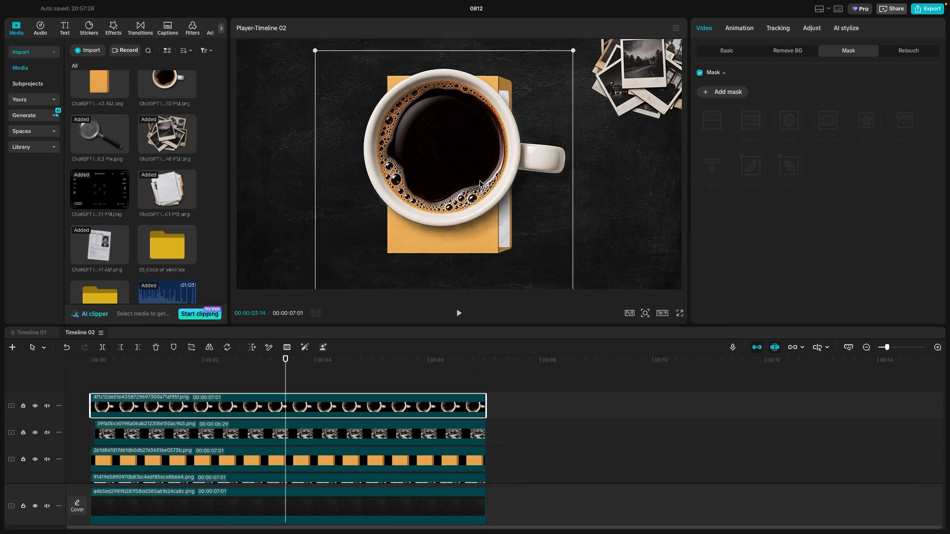
- Shrink the coffee cup, rotate its handle toward the lower left and place it in the frame's lower-left area beside the folder
left_click_drag(480, 183, 401, 228)
left_click_drag(494, 95, 395, 164)
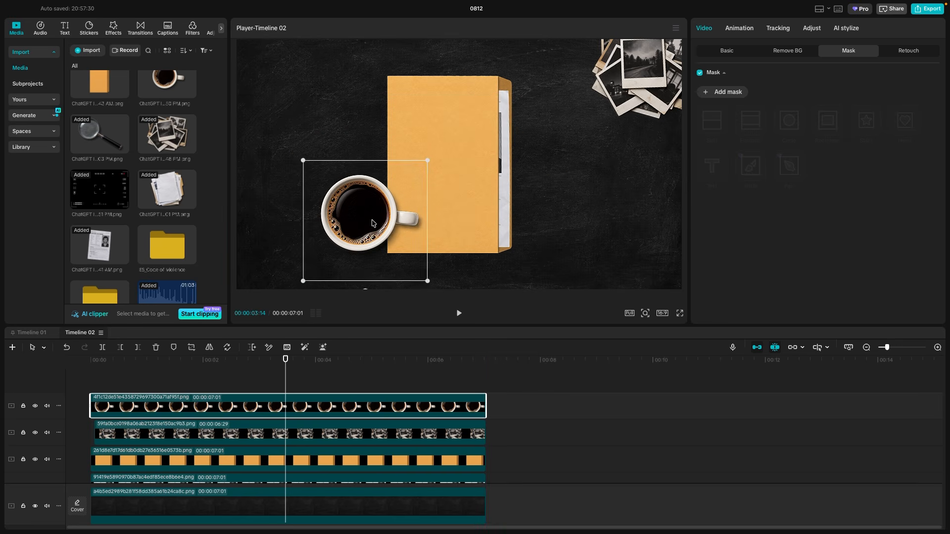
left_click_drag(372, 223, 326, 226)
left_click_drag(336, 284, 298, 150)
left_click_drag(358, 127, 348, 156)
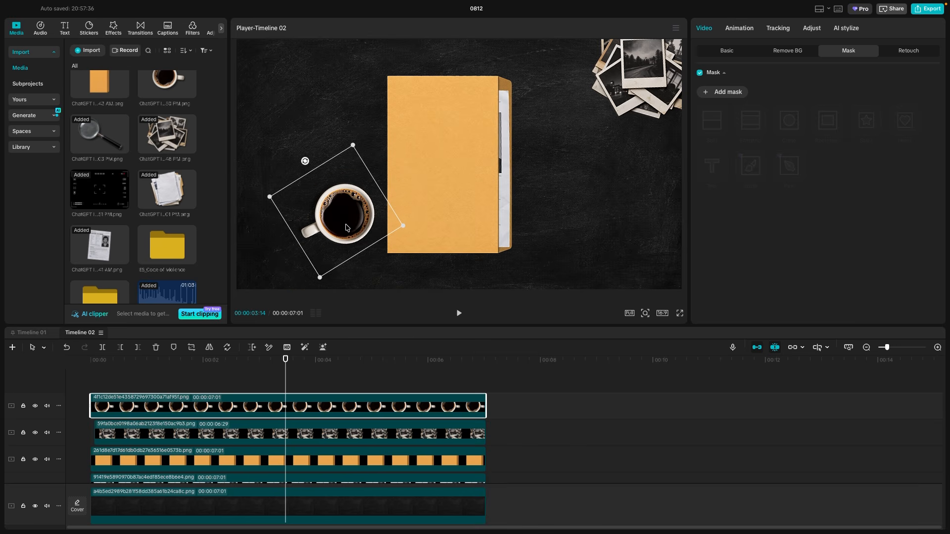
left_click_drag(346, 225, 332, 267)
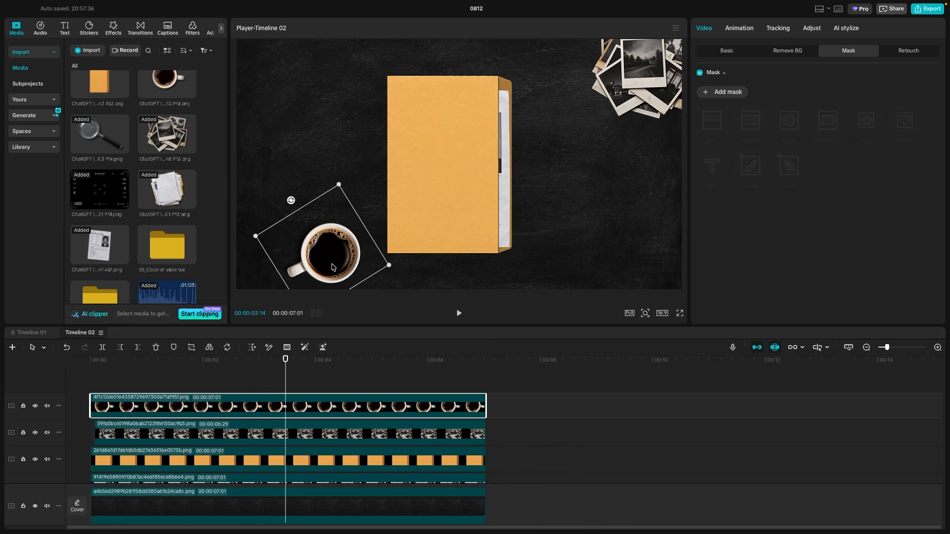
- Add the stacked papers image on a new top track at the timeline start and extend it to 00:00:07:01
left_click(266, 377)
scroll(181, 183, "up", 1)
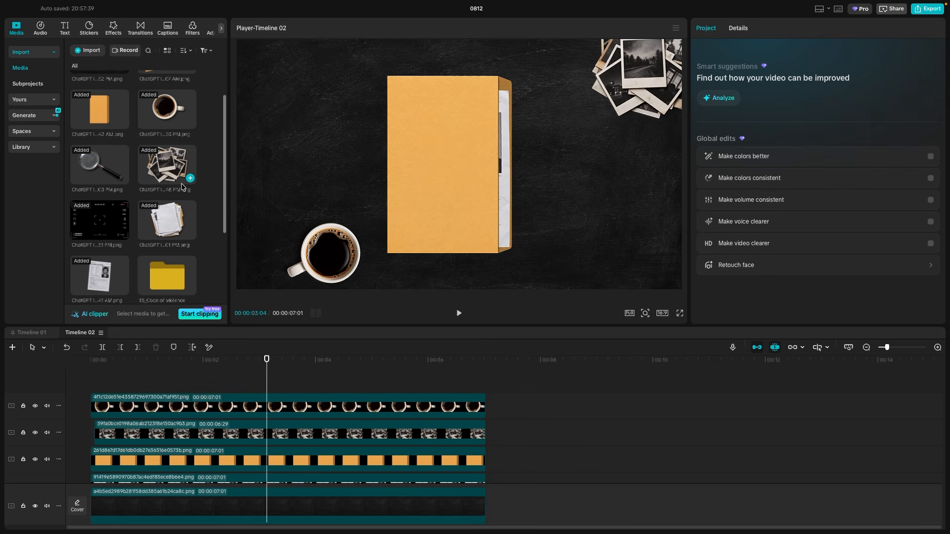
left_click_drag(171, 214, 163, 403)
left_click_drag(370, 396, 483, 405)
- Resize the paper stack, rotate it slightly and place it partly cropped in the frame's upper-left corner
left_click_drag(648, 287, 268, 106)
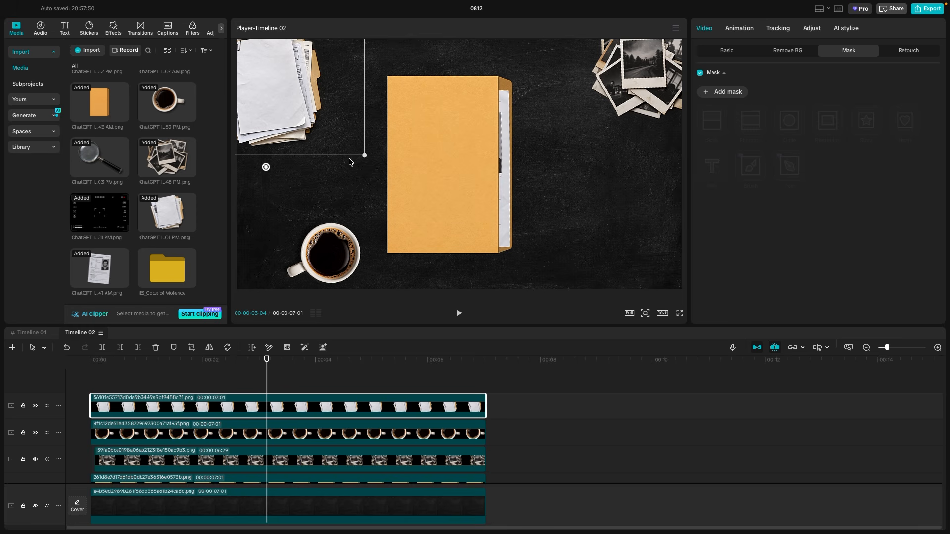
left_click_drag(367, 157, 391, 171)
left_click_drag(263, 184, 249, 183)
mouse_move(283, 132)
left_mouse_down()
mouse_move(272, 138)
mouse_move(450, 214)
mouse_move(436, 207)
mouse_move(524, 291)
mouse_move(275, 206)
mouse_move(272, 138)
left_mouse_up()
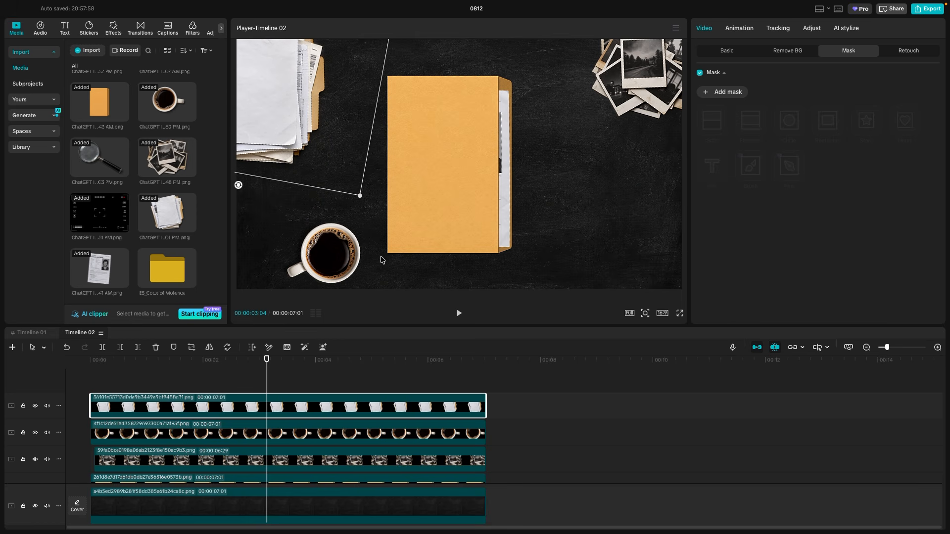
- Add the magnifying glass on a new top track for 00:00:07:01, then shrink, rotate and lay it over the paper stack's lower-right edge
left_click_drag(101, 154, 74, 409)
left_click_drag(372, 405, 486, 406)
left_click_drag(646, 287, 511, 198)
left_click_drag(458, 180, 266, 157)
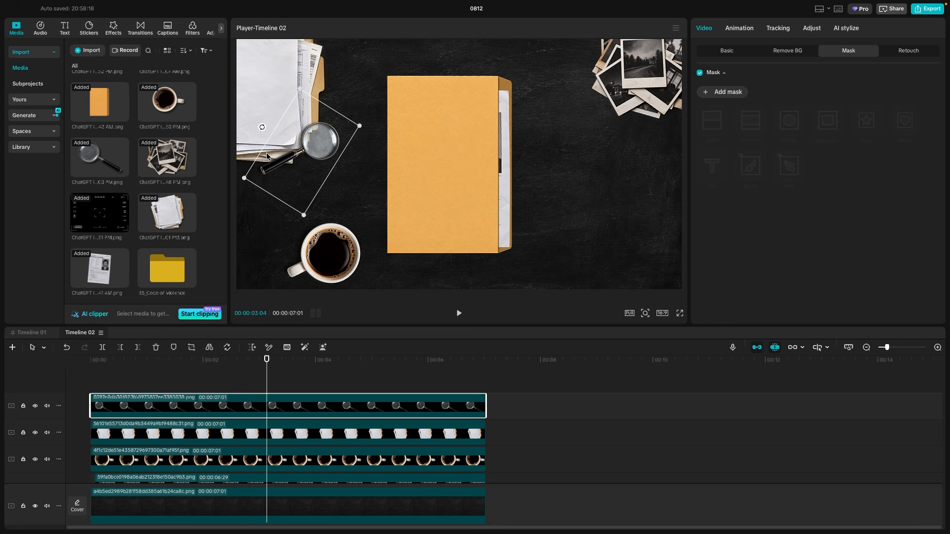
- Nudge the photo pile and the coffee cup slightly closer to the folder
left_click_drag(646, 77, 639, 77)
left_click(351, 286)
left_click_drag(351, 286, 354, 281)
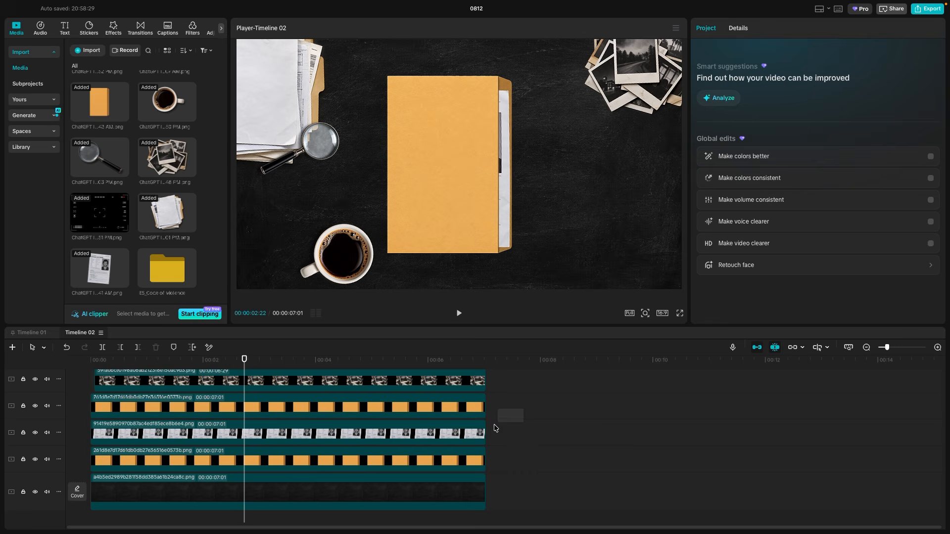
- Tilt both folder clips and the profile page together about 7.5° counterclockwise, keeping them in the middle of the frame
left_click_drag(495, 427, 492, 446)
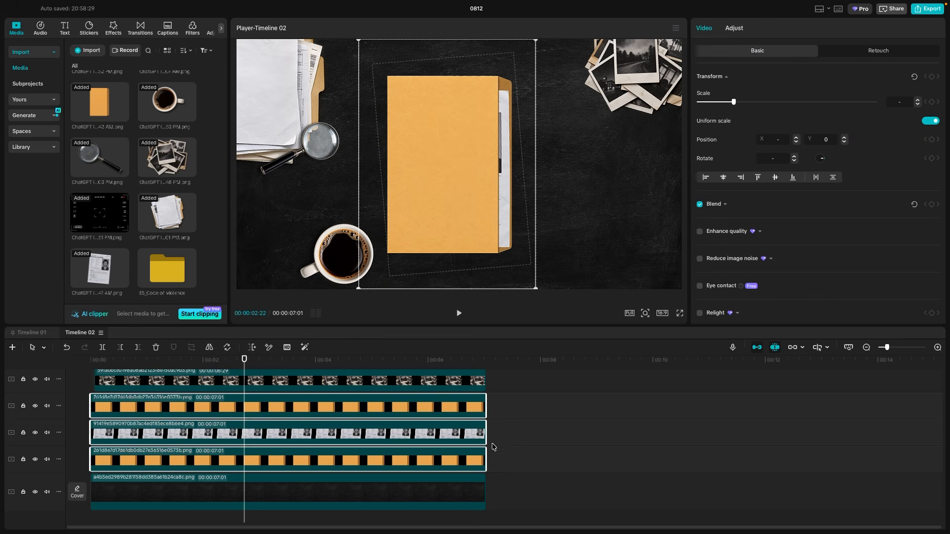
left_click_drag(467, 260, 487, 268)
left_click_drag(479, 190, 470, 220)
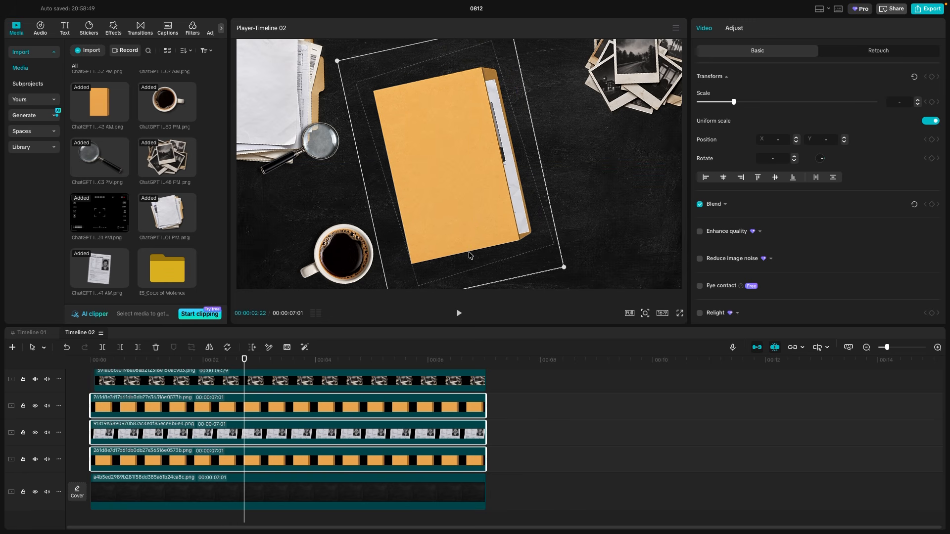
key("ctrl+z")
left_click_drag(483, 269, 470, 270)
left_click_drag(473, 213, 479, 244)
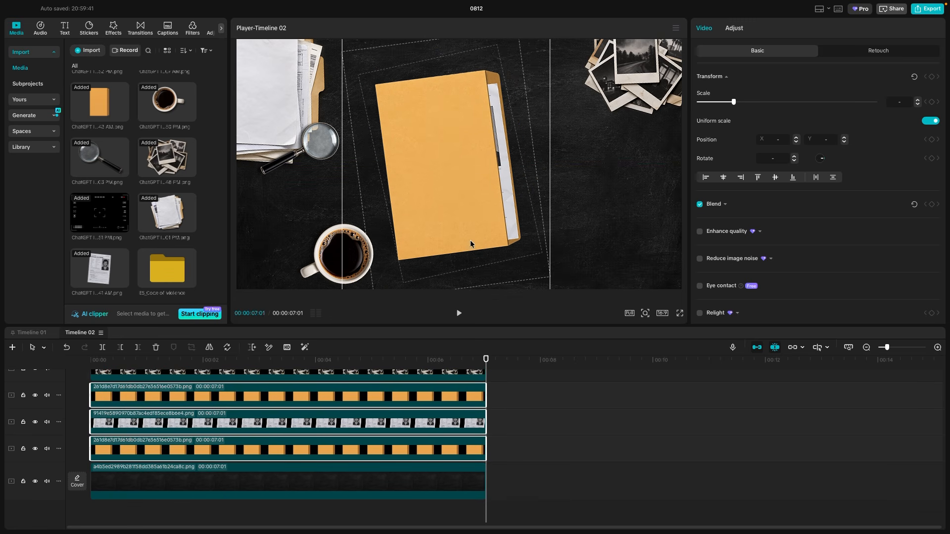
- Add Transform keyframes at 00:00:00:00 to the front cover, the profile page and the lower folder clip
left_click(336, 387)
scroll(328, 391, "up", 2)
scroll(331, 407, "down", 1)
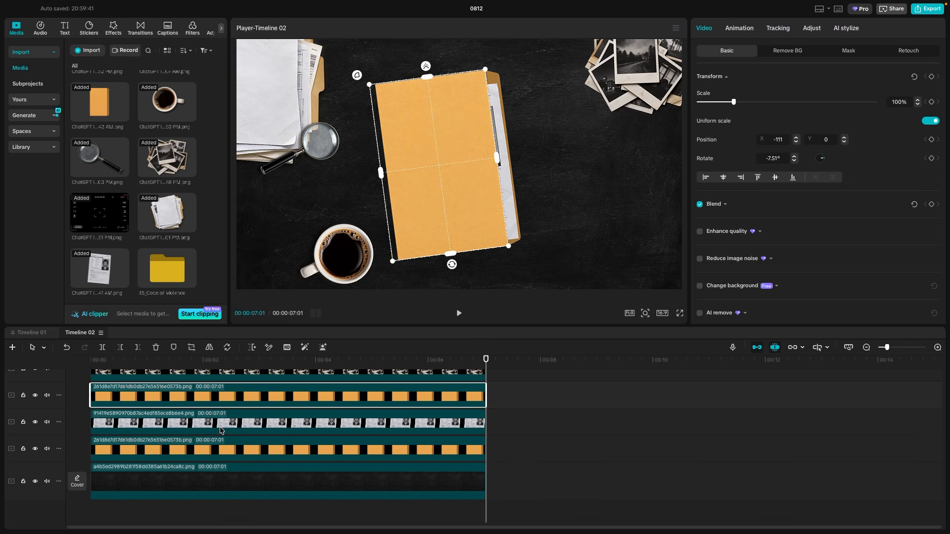
left_click(221, 428)
key("Home")
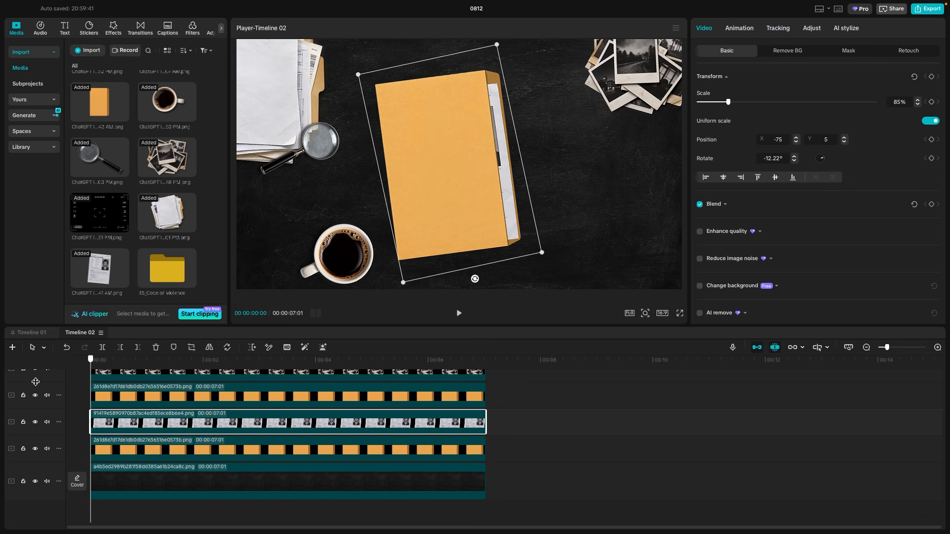
left_click(101, 394)
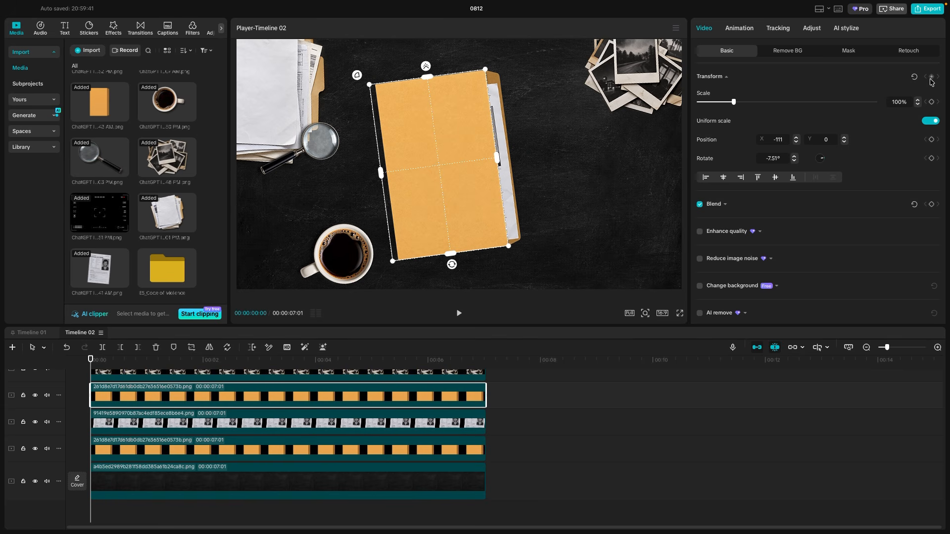
left_click(193, 434)
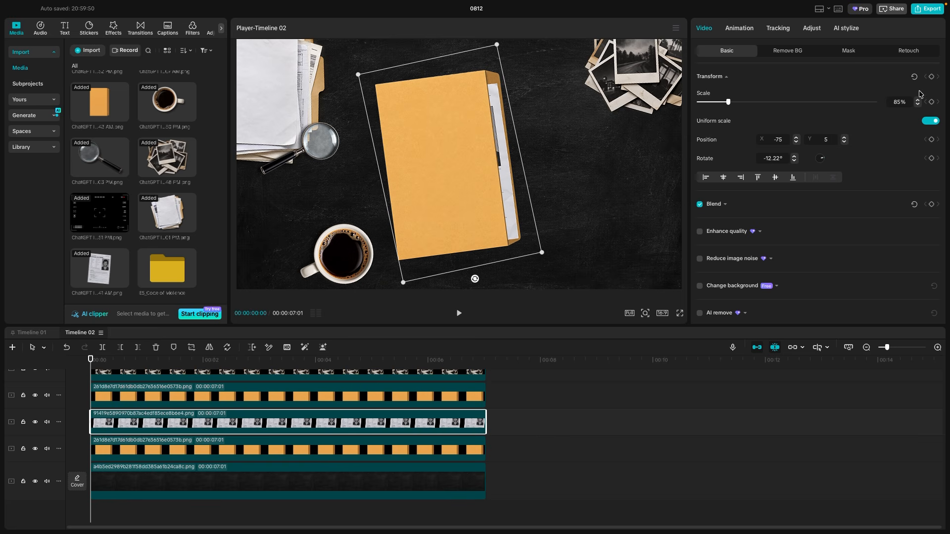
left_click(932, 77)
left_click(158, 454)
left_click(931, 77)
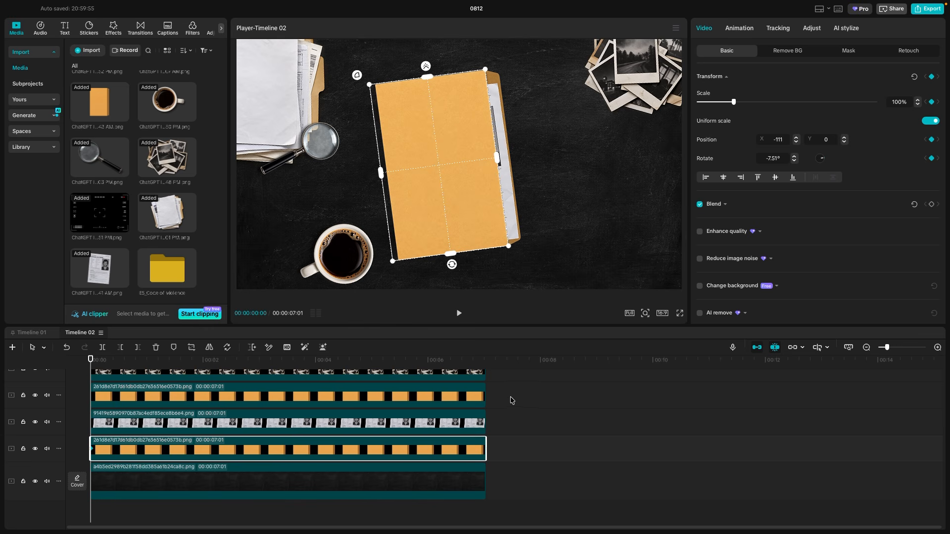
- Add Transform keyframes at 00:00:02:28 to the front cover, the profile page and the lower folder clip
left_click_drag(505, 403, 438, 456)
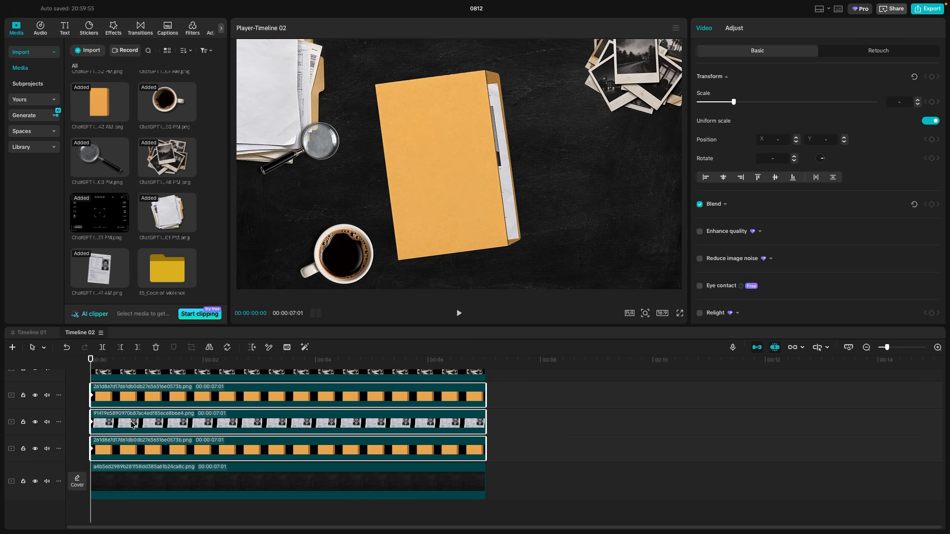
left_click_drag(119, 364, 256, 367)
left_click(487, 440)
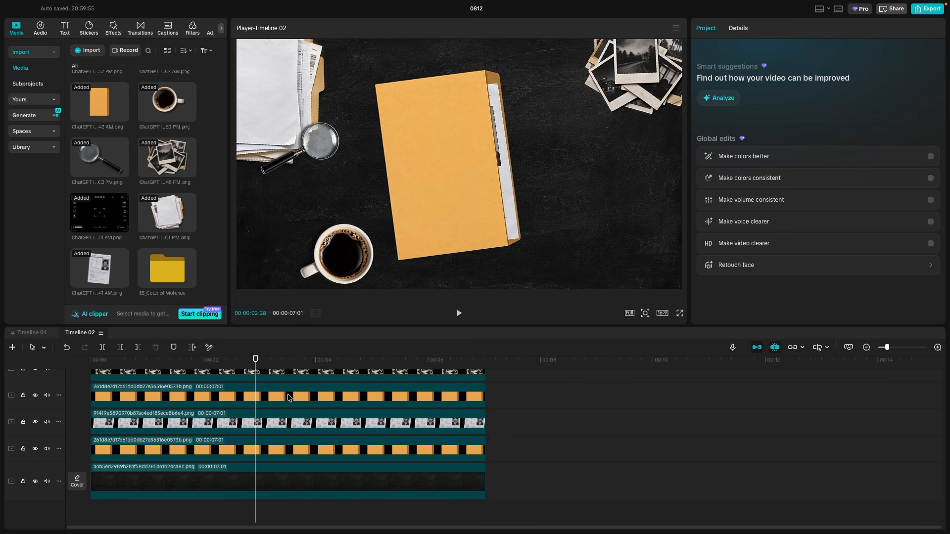
left_click(288, 397)
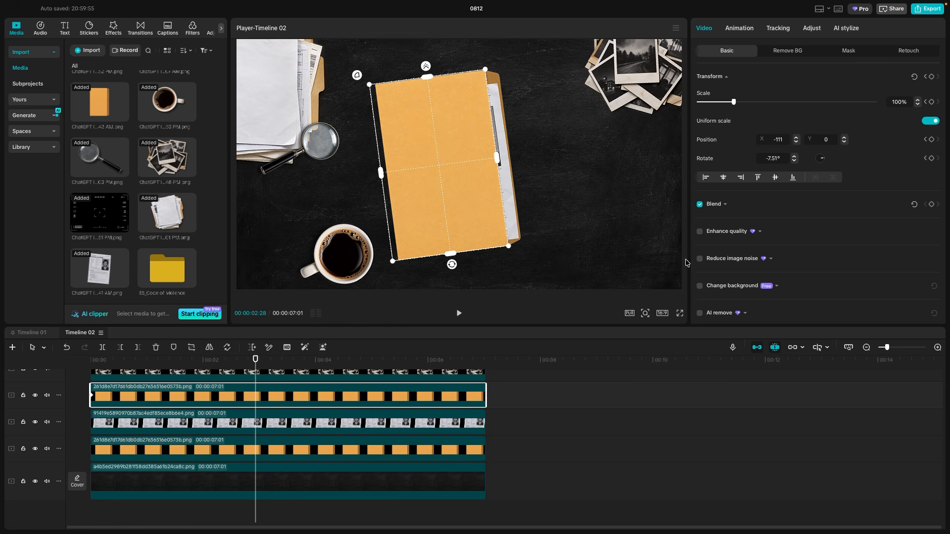
left_click(318, 431)
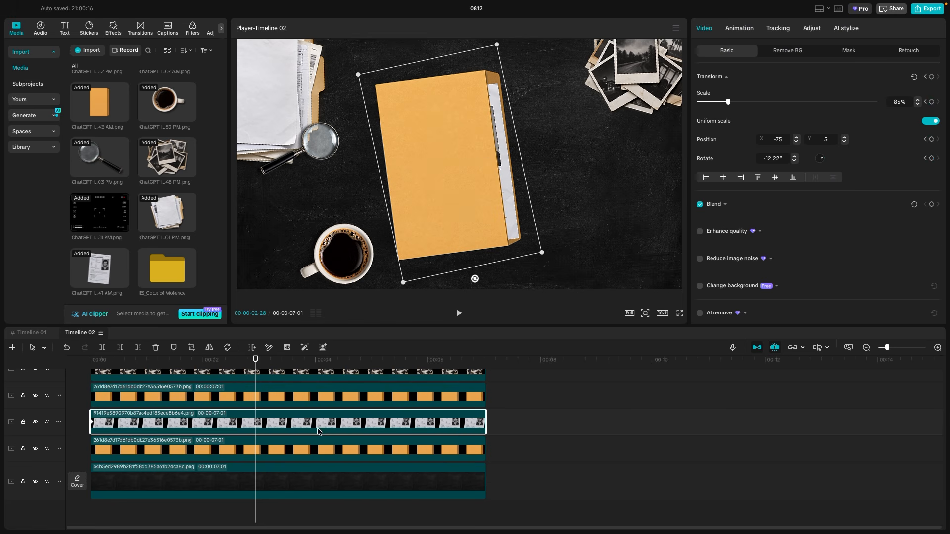
left_click(931, 76)
left_click(337, 458)
left_click(931, 76)
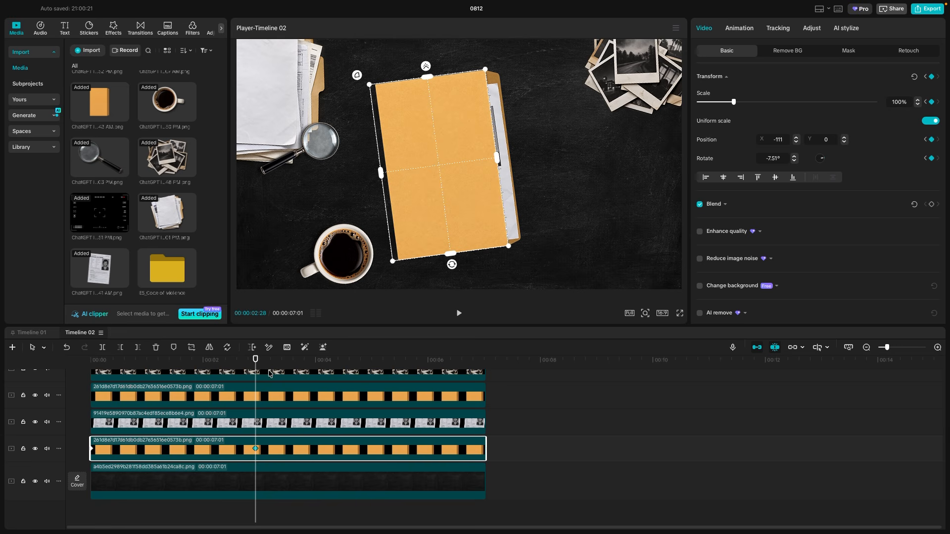
- At 00:00:00:00, move both folder clips and the profile page together out of view below the frame's lower-right area
left_click(511, 400)
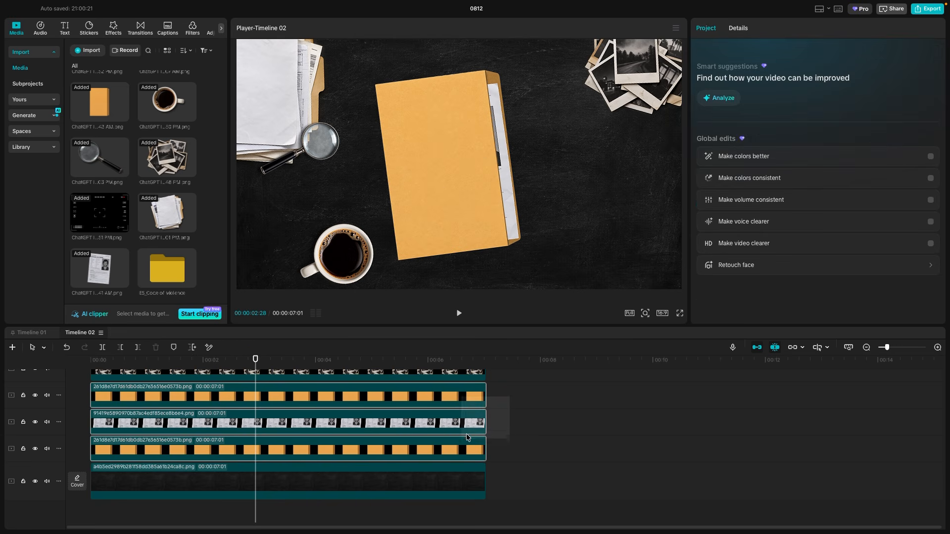
left_click(272, 397)
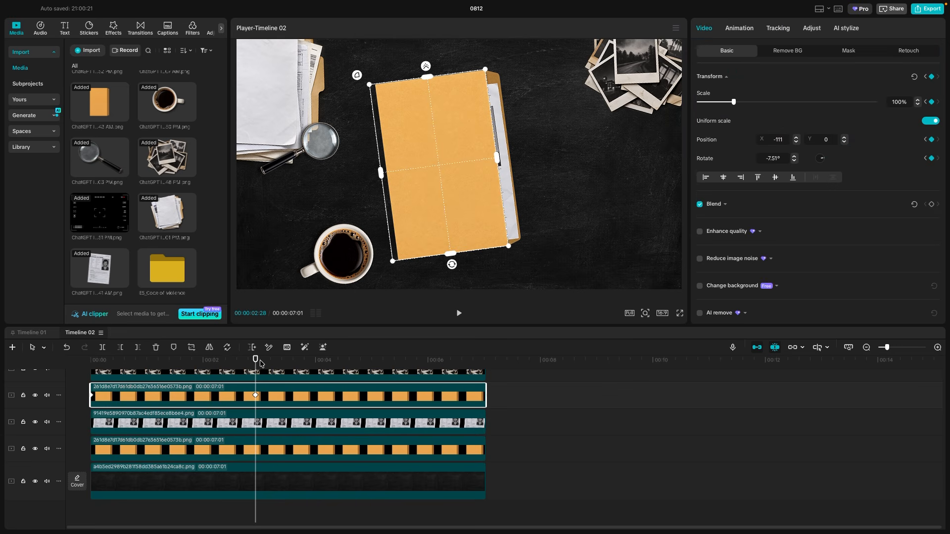
left_click_drag(257, 365, 35, 379)
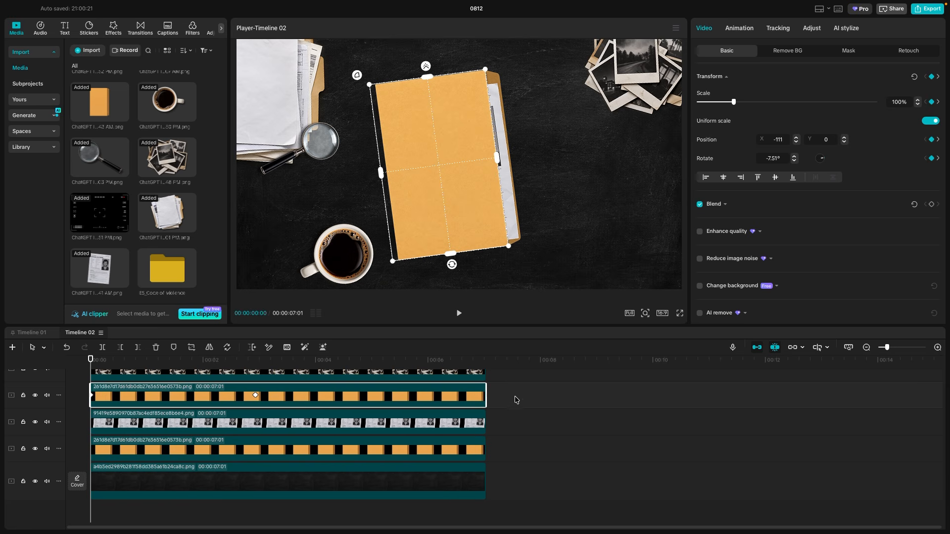
left_click_drag(515, 400, 471, 440)
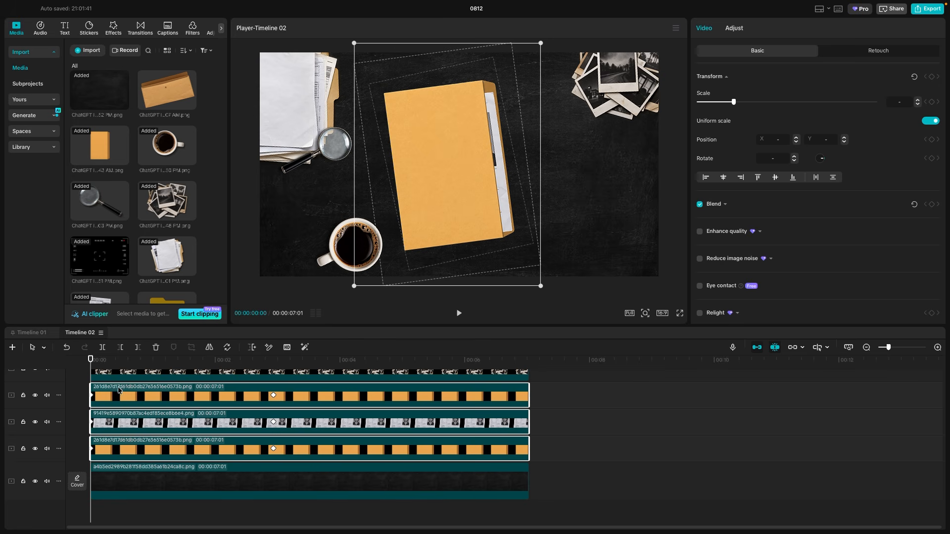
left_click_drag(440, 159, 517, 335)
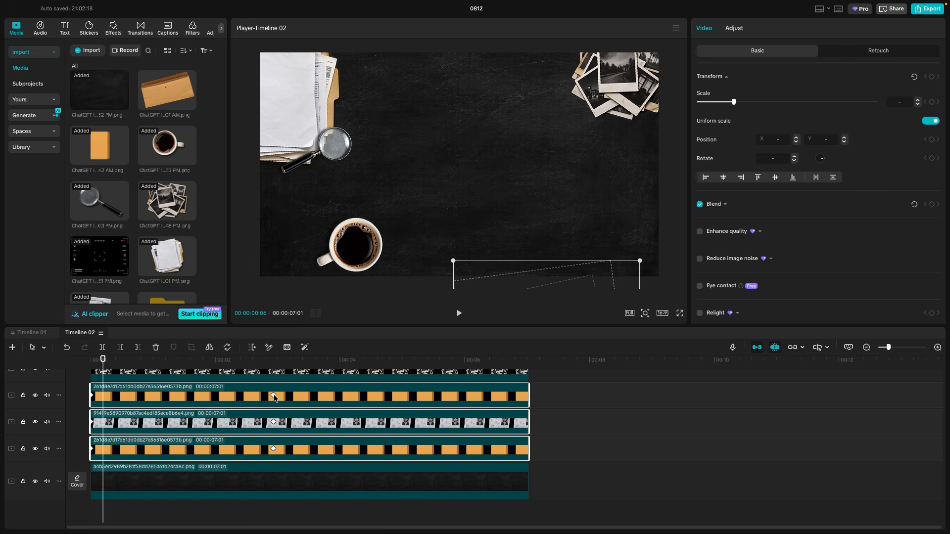
- Apply Easing to the 00:00:02:28 keyframes of the front cover, the profile page and the lower folder clip
left_click(269, 403)
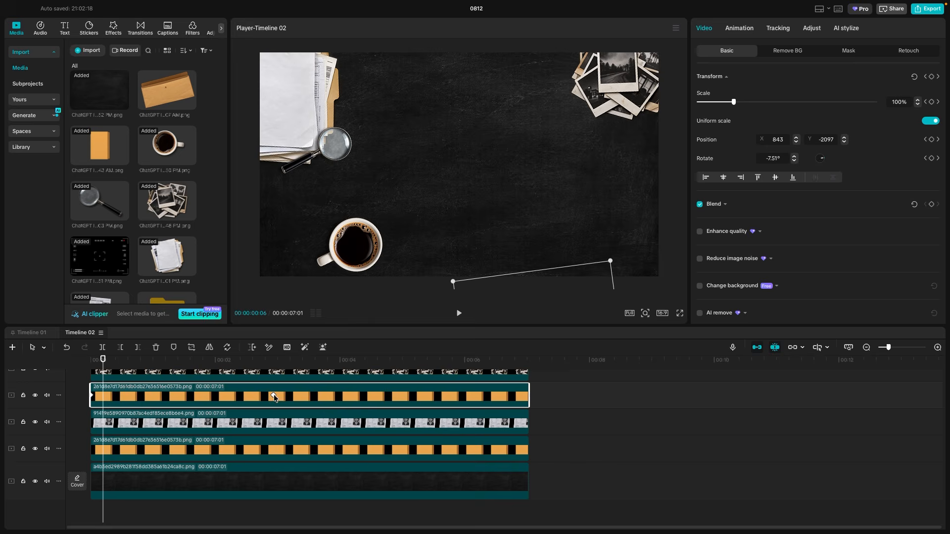
right_click(274, 398)
left_click(314, 435)
left_click(275, 424)
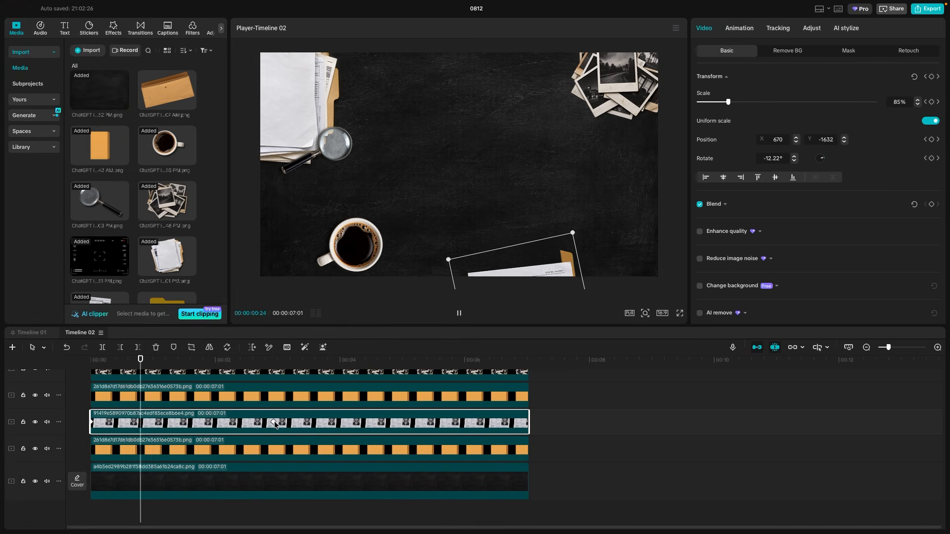
right_click(275, 424)
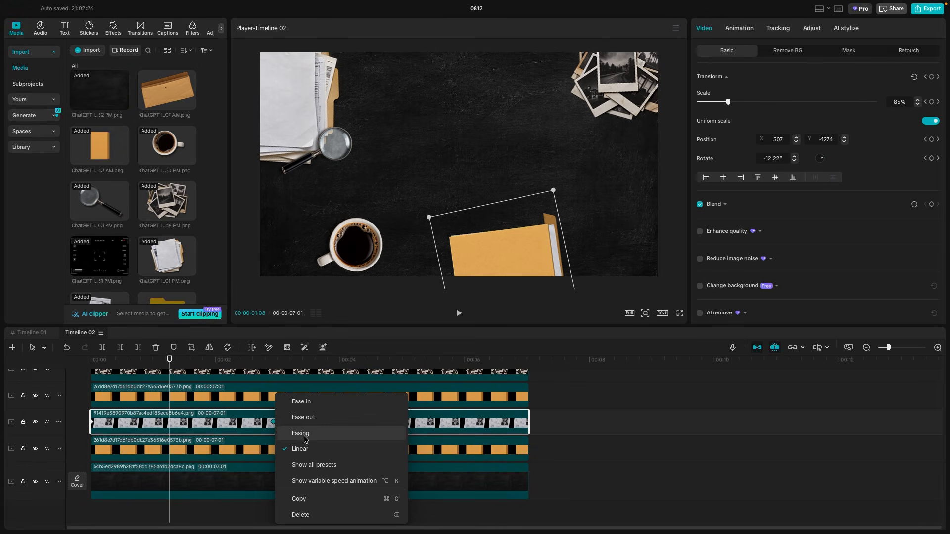
left_click(305, 433)
left_click(275, 448)
right_click(275, 449)
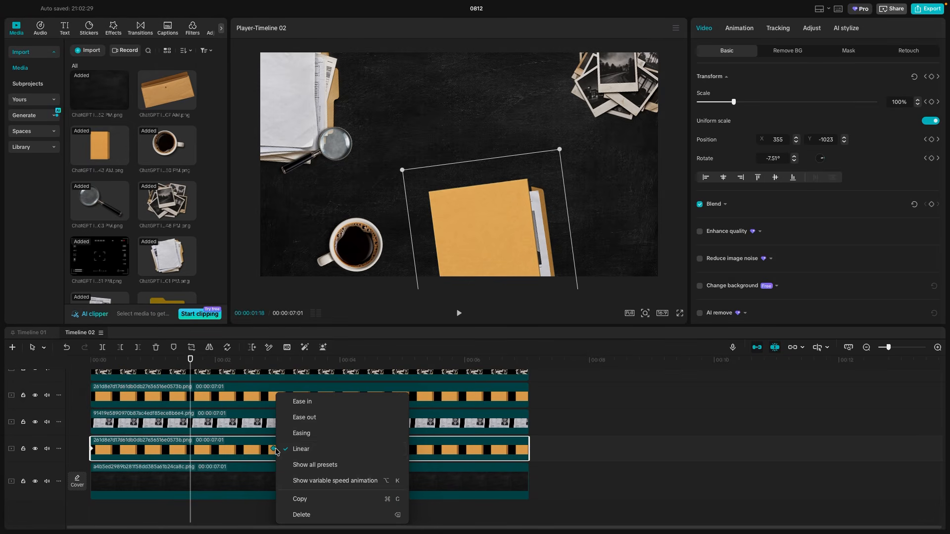
left_click(314, 434)
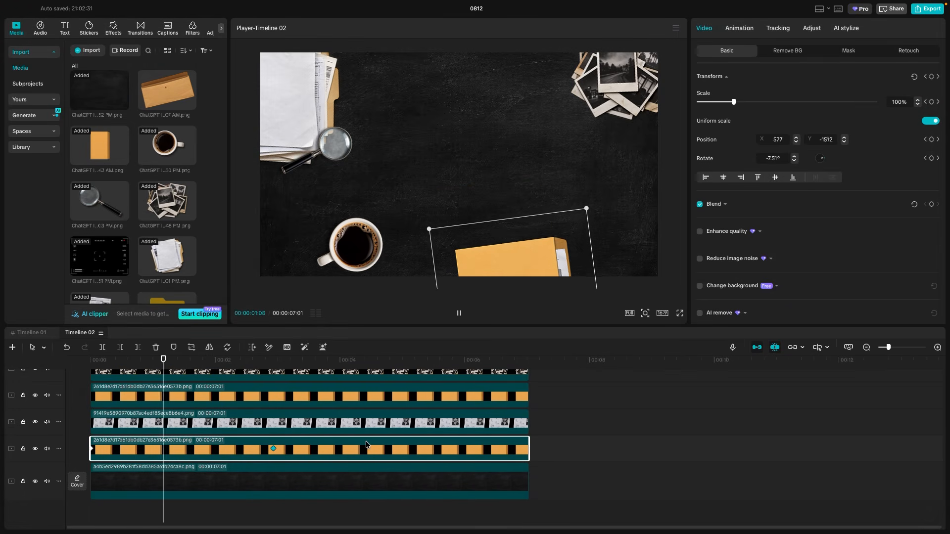
- Play the timeline from the start to check the eased slide-in of the folder
key("space")
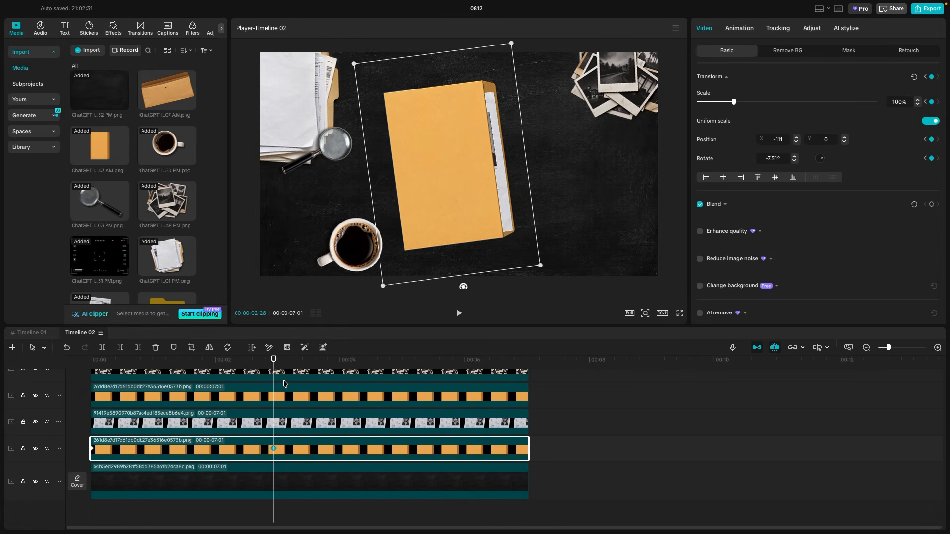
left_click_drag(269, 359, 81, 370)
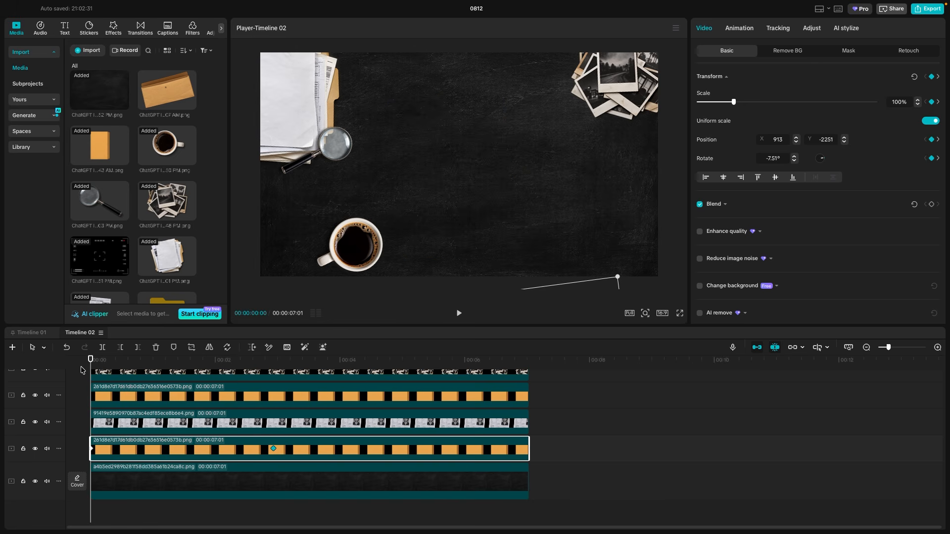
key("space")
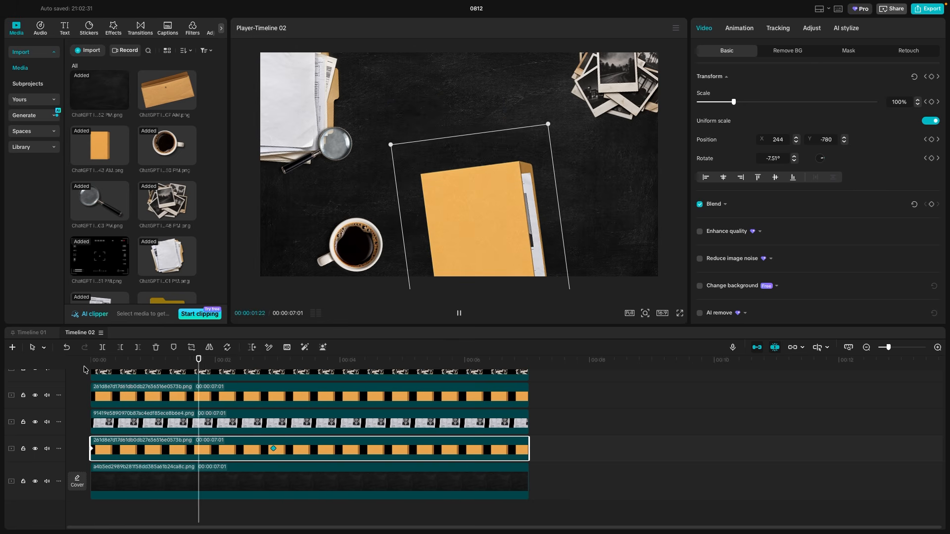
key("space")
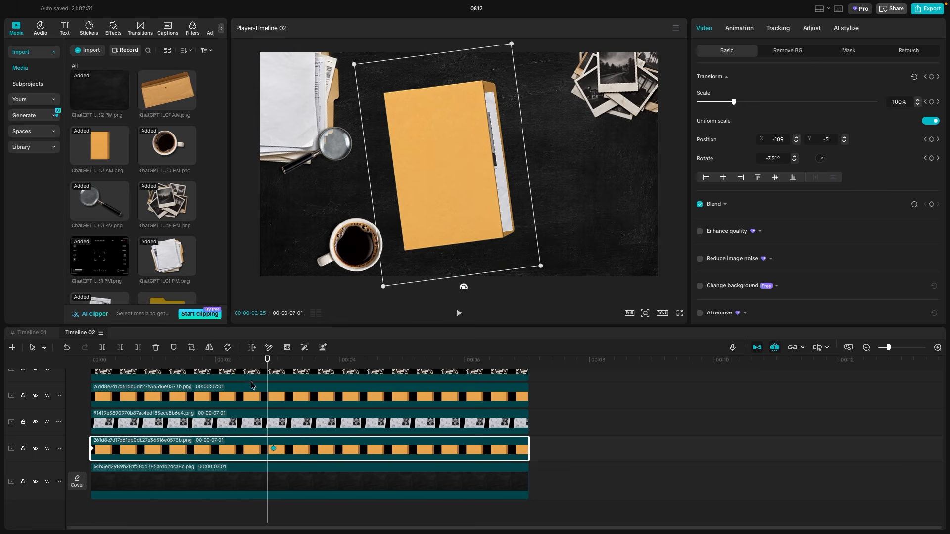
- Move the end keyframes of the lower folder clip, the profile page and the front cover earlier to 00:00:02:00
left_click_drag(252, 363, 215, 360)
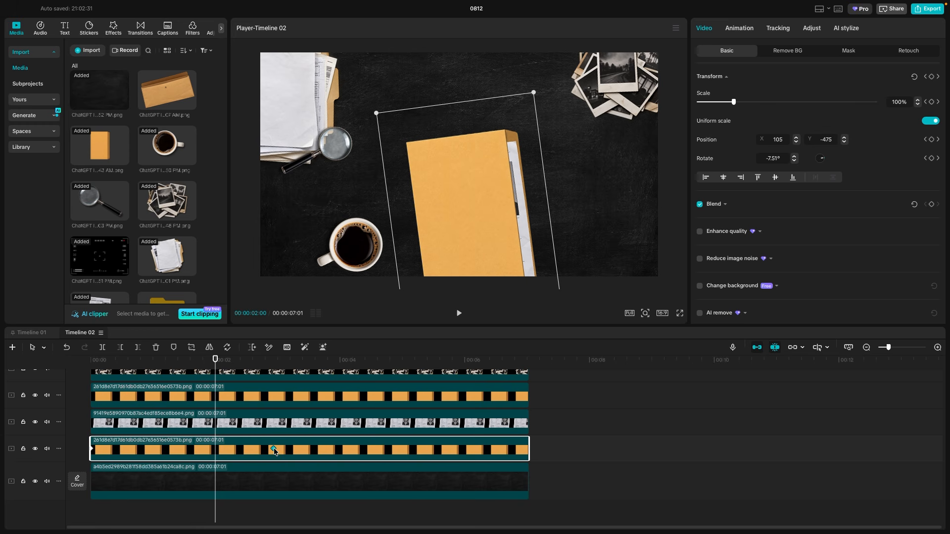
left_click(274, 448)
left_click_drag(219, 467, 217, 467)
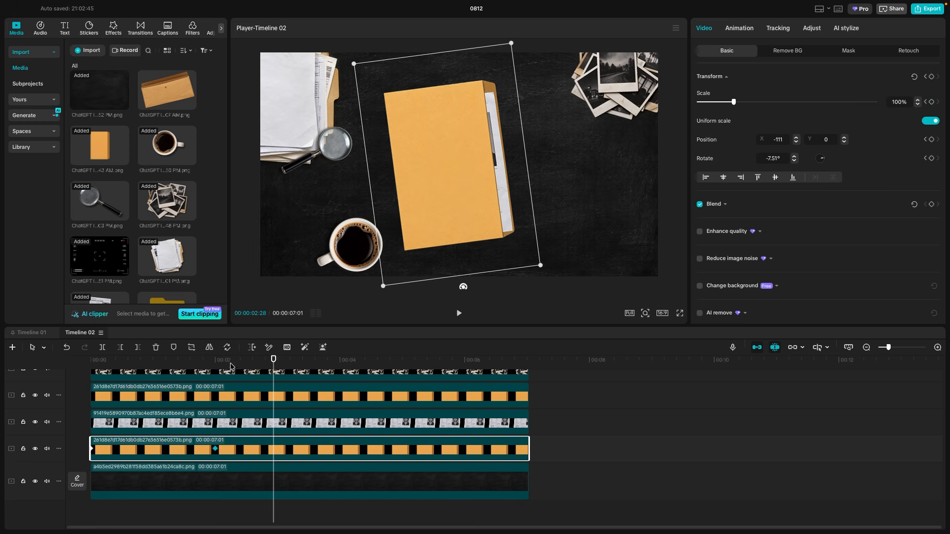
left_click(215, 366)
left_click(246, 431)
left_click(274, 424)
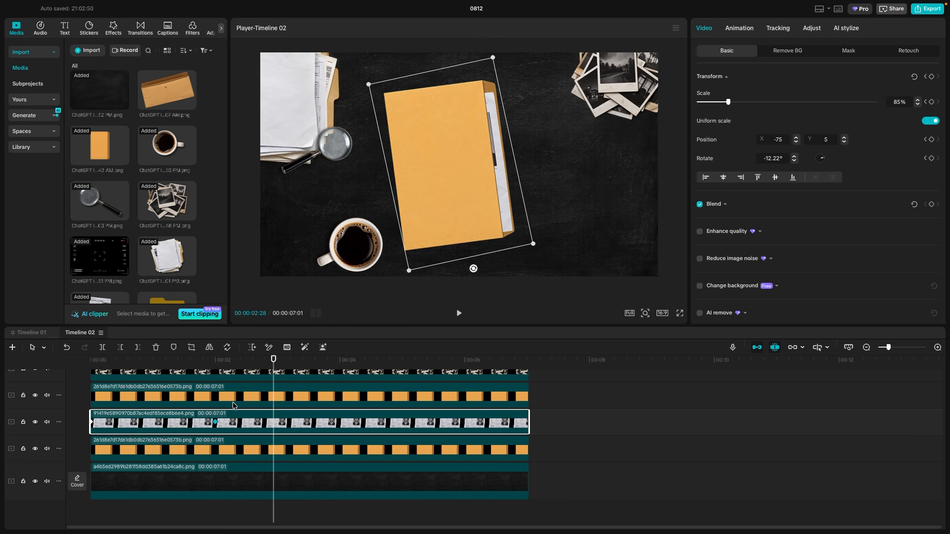
left_click(310, 396)
left_click_drag(276, 397, 220, 401)
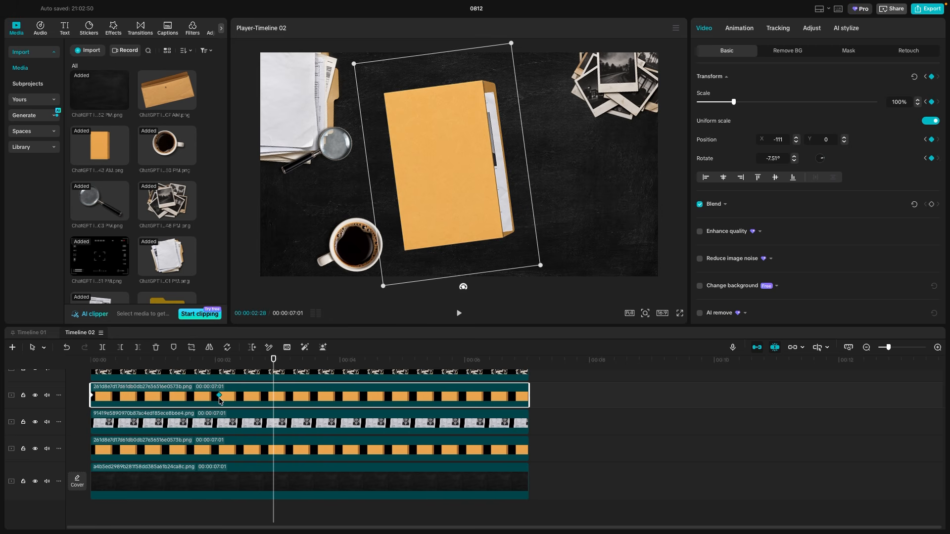
- Play the timeline from the start to check the shortened folder slide-in
left_click_drag(236, 360, 69, 373)
key("space")
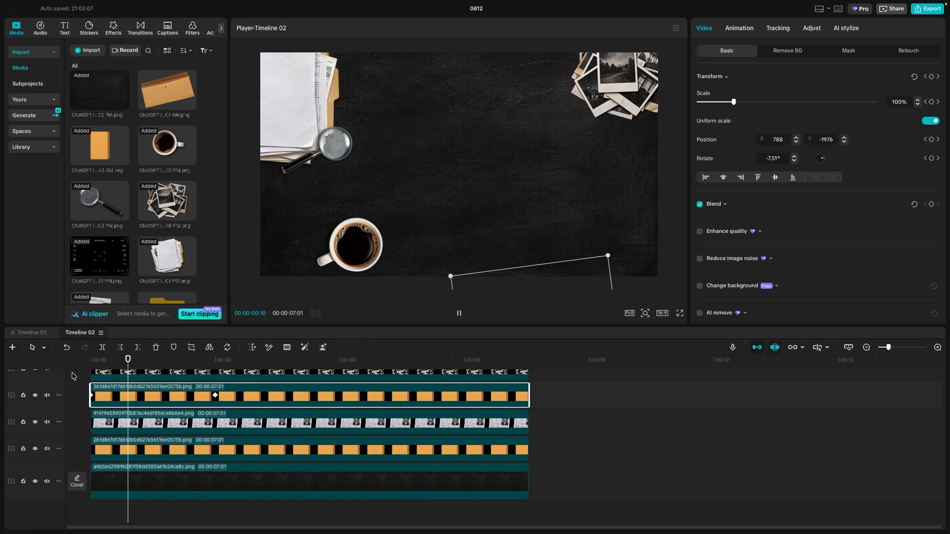
key("space")
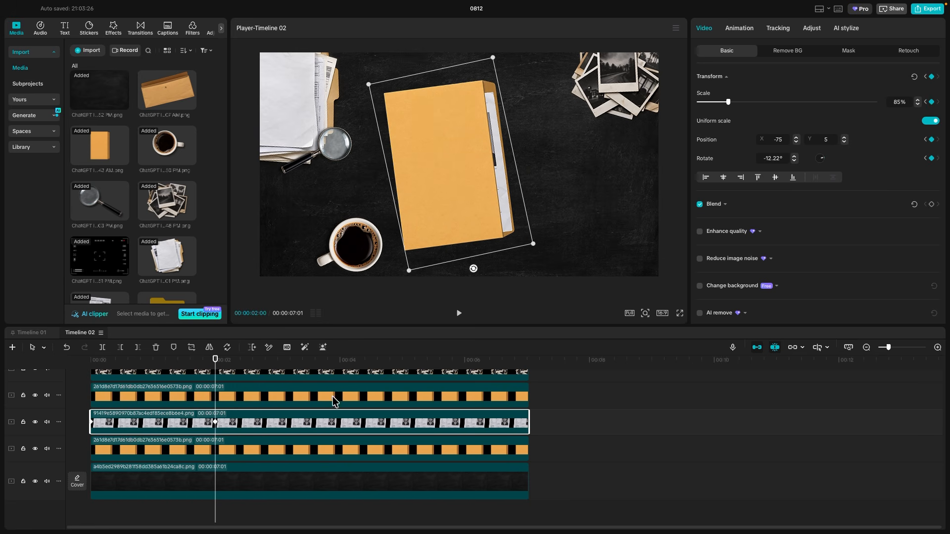
- At 00:00:03:03, slide the profile page out of the folder to about X 623, Y 60, straighten it to 0°, and apply Easing to that keyframe
left_click_drag(216, 366, 285, 370)
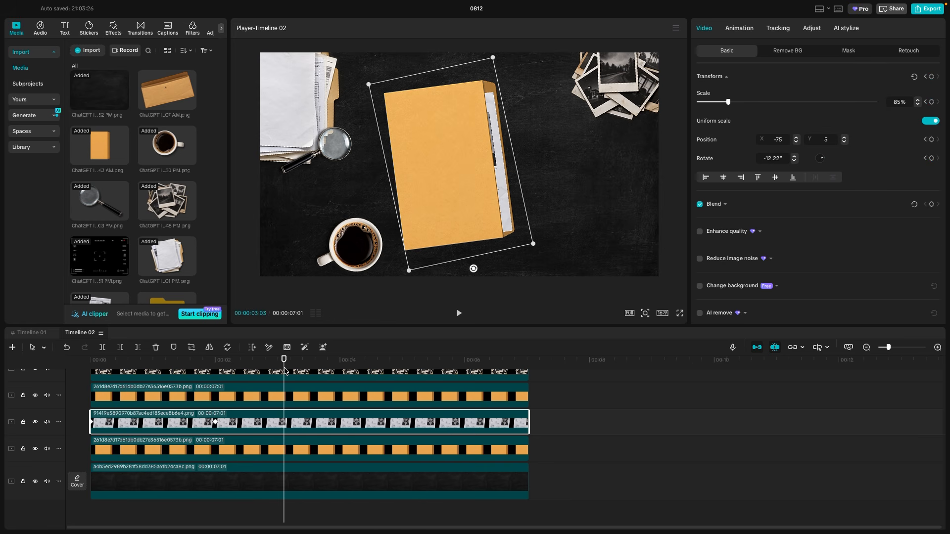
left_click_drag(516, 192, 578, 197)
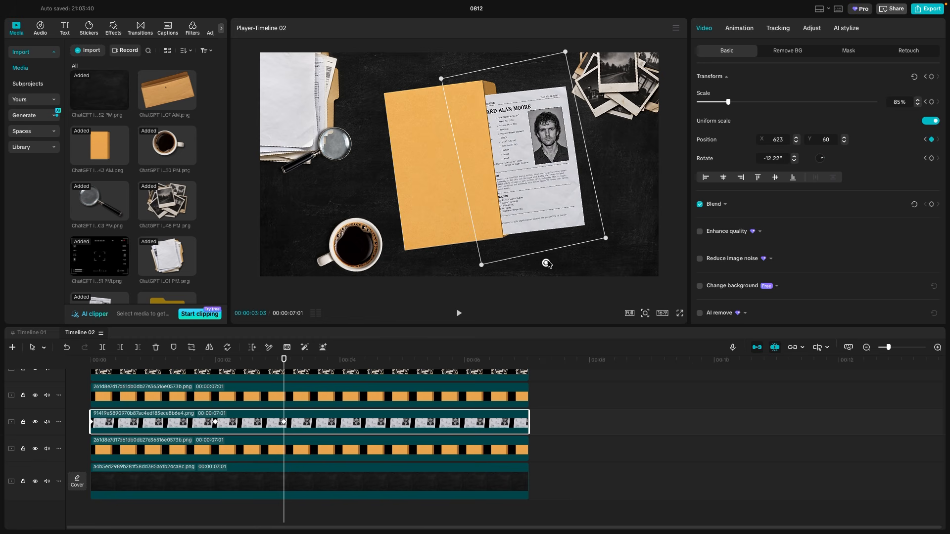
left_click_drag(546, 263, 525, 261)
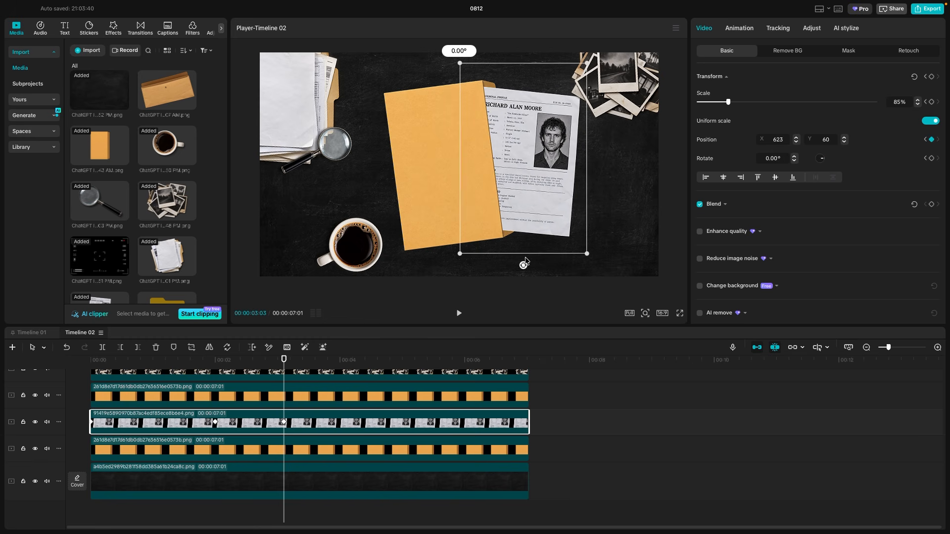
mouse_move(284, 362)
left_mouse_down()
mouse_move(259, 364)
mouse_move(301, 364)
mouse_move(252, 363)
mouse_move(283, 361)
left_mouse_up()
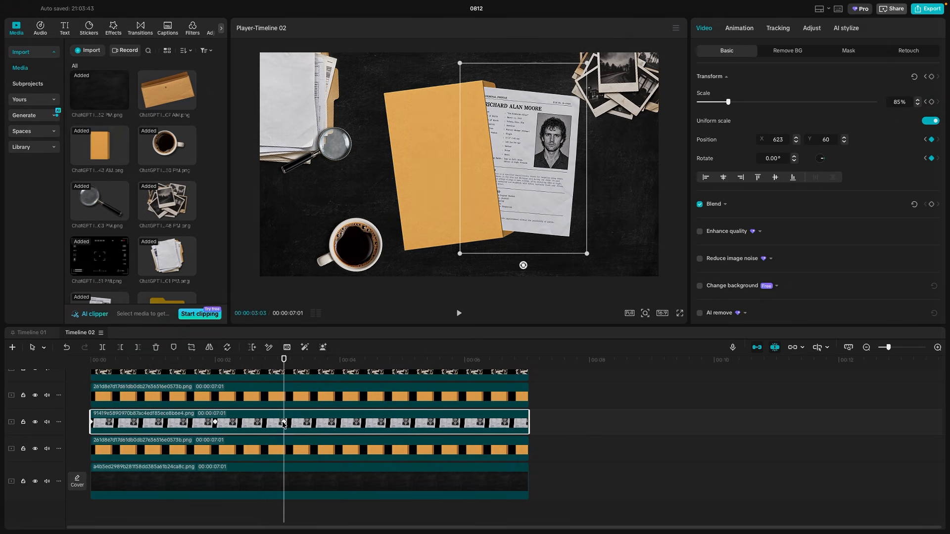
right_click(282, 423)
left_click(327, 435)
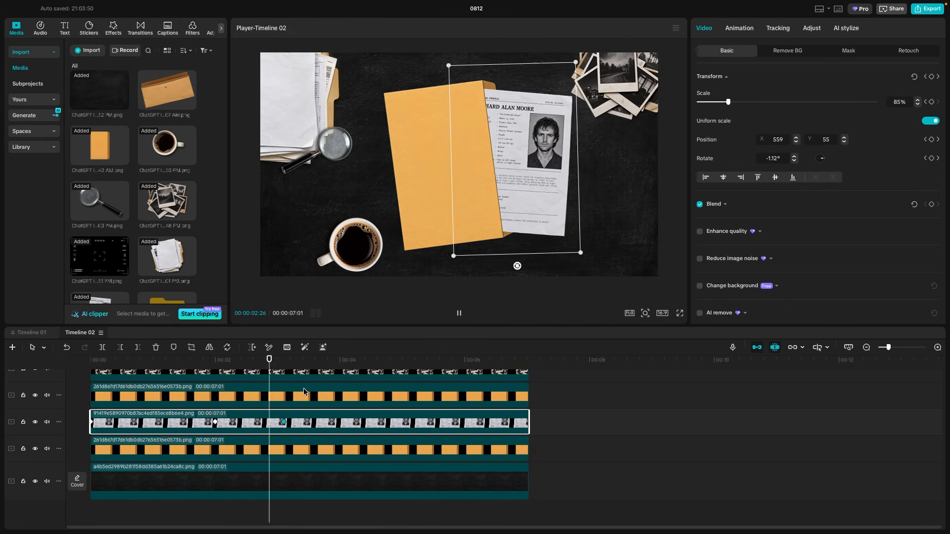
- Play the timeline from the start to check the profile page sliding out of the folder
key("space")
left_click_drag(278, 358, 46, 353)
key("space")
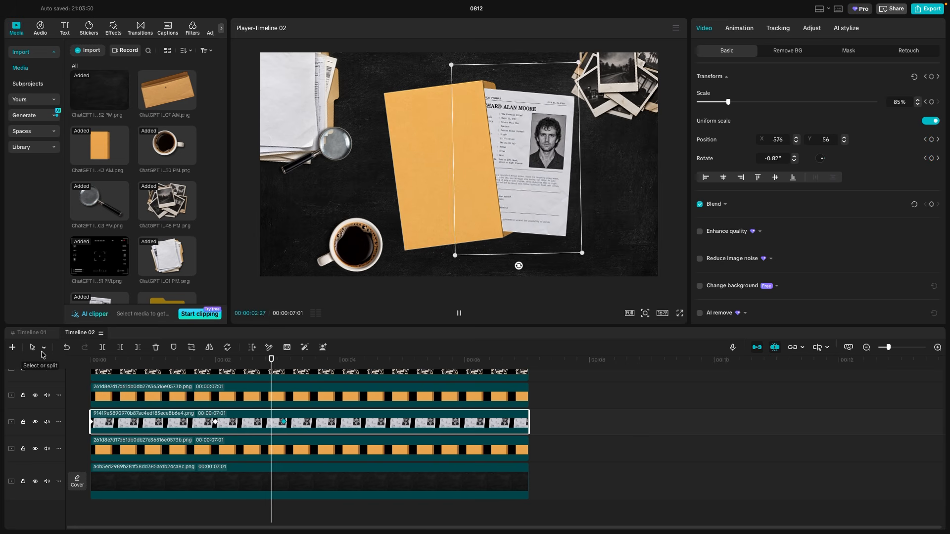
key("space")
left_click_drag(321, 359, 74, 360)
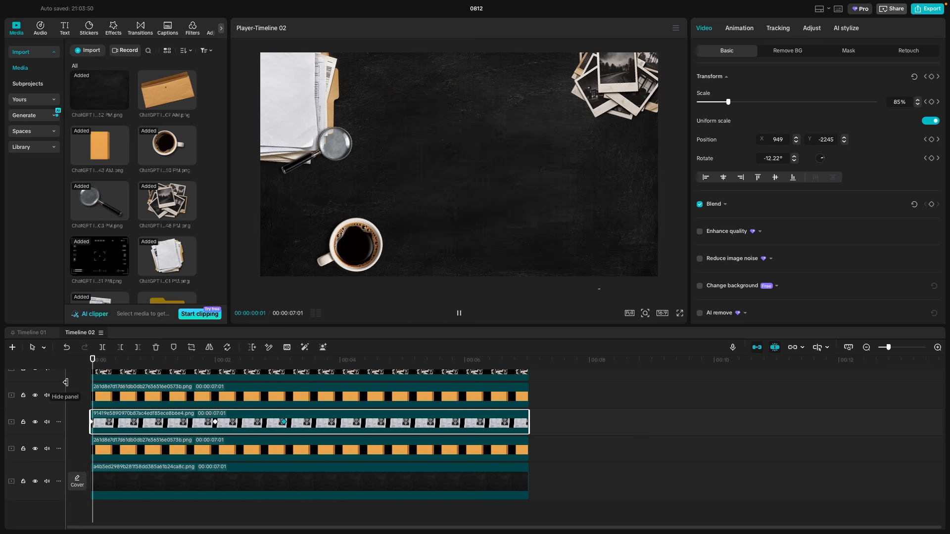
key("space")
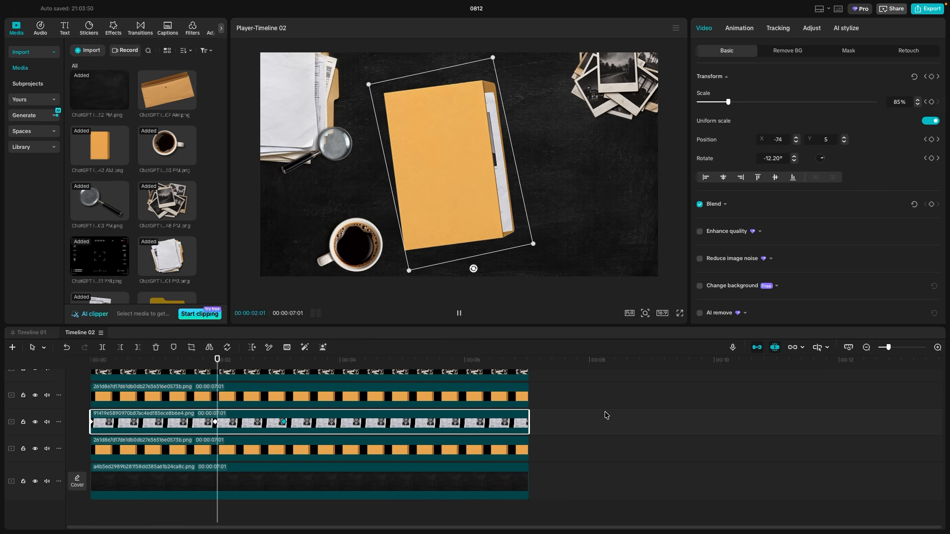
key("space")
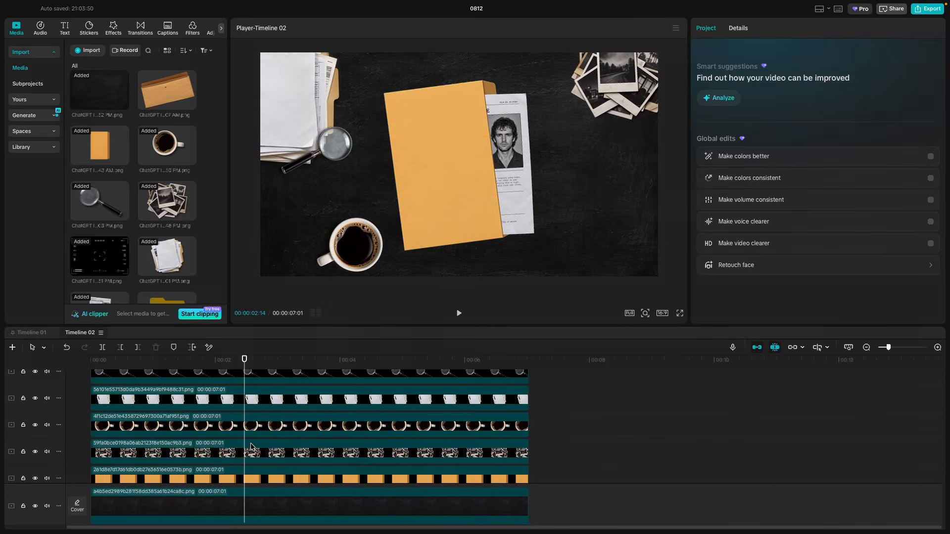
- Combine all clips on the timeline into one compound clip
scroll(254, 441, "down", 3)
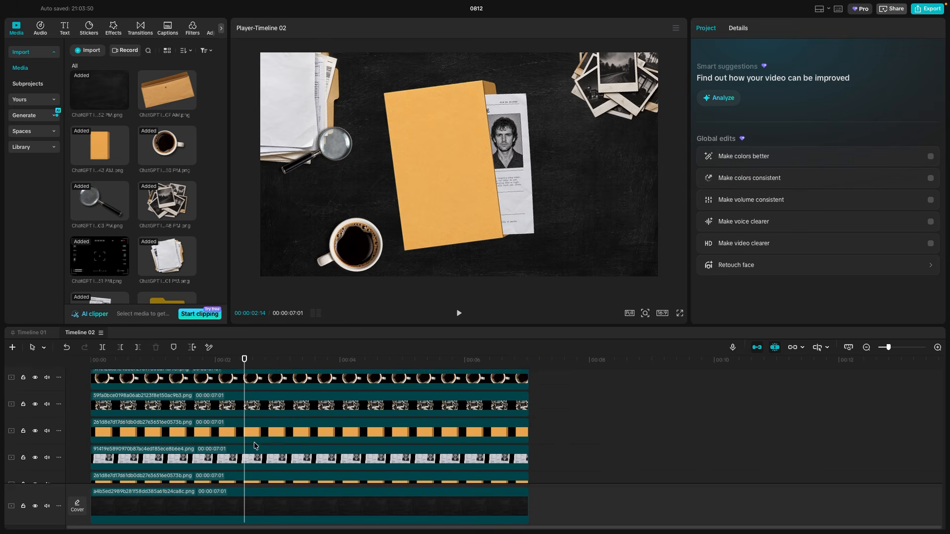
scroll(255, 441, "up", 4)
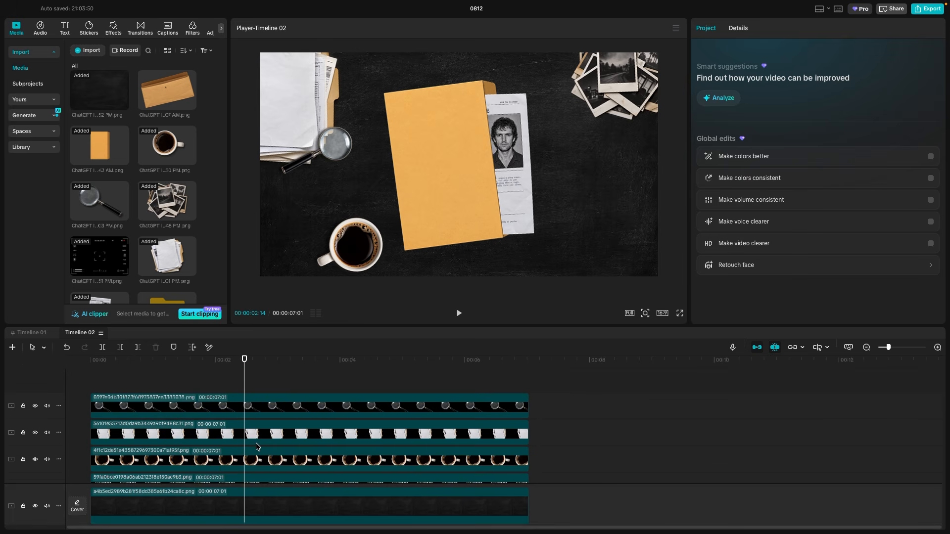
key("ctrl+a")
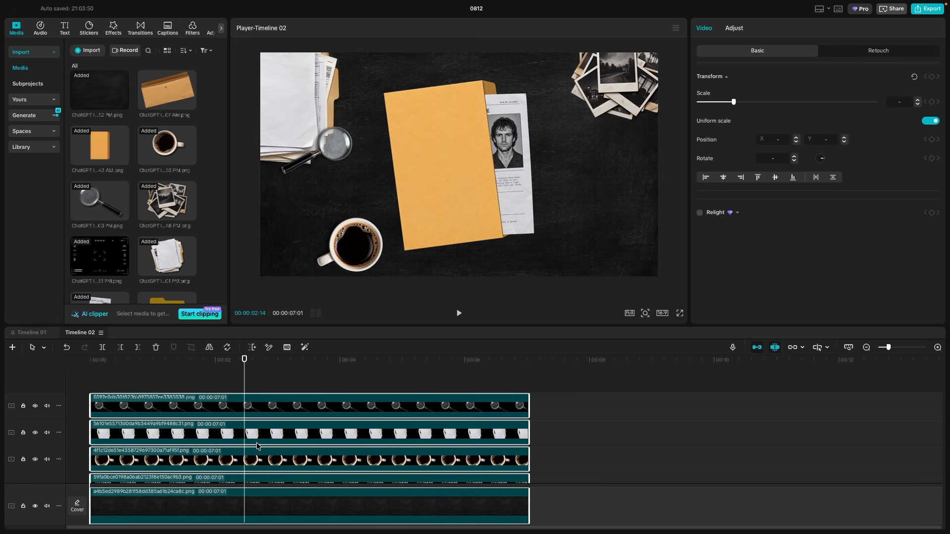
scroll(267, 442, "down", 5)
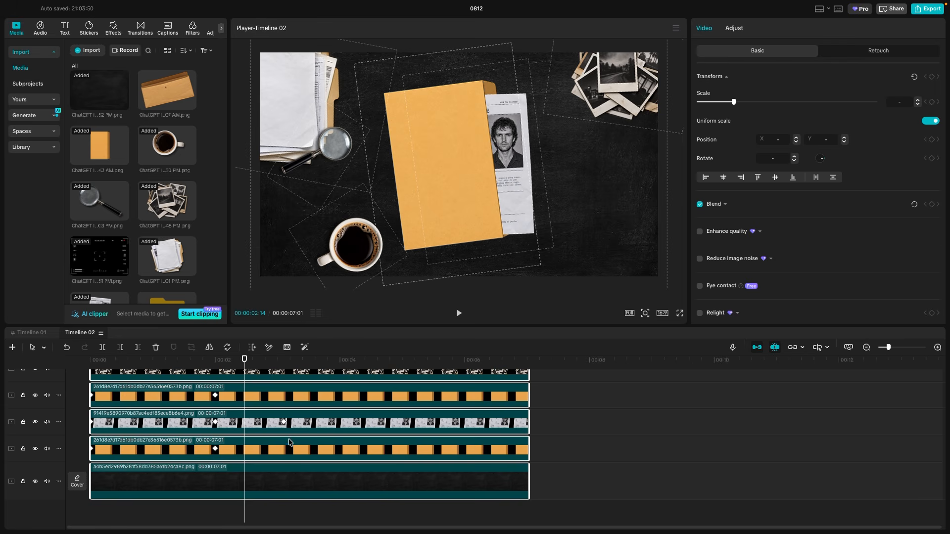
right_click(269, 448)
left_click(355, 411)
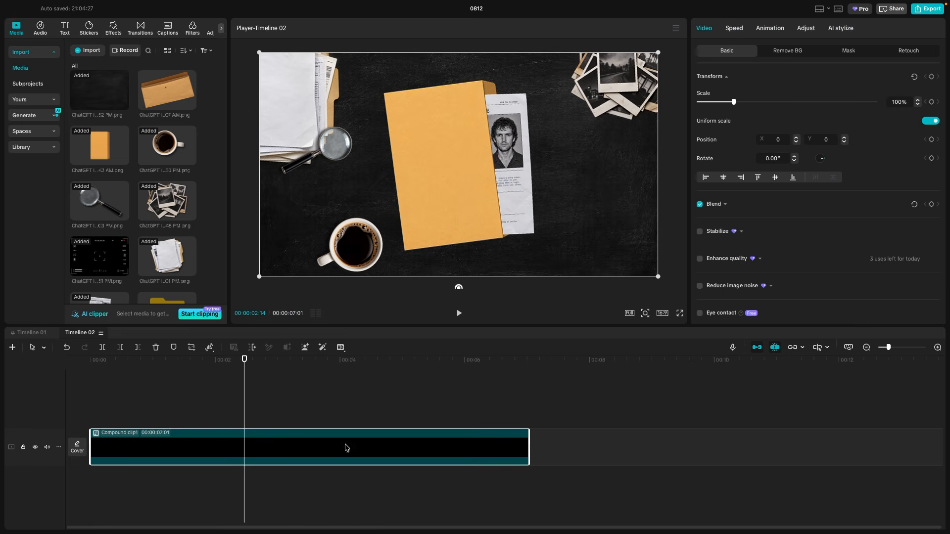
- Add Transform keyframes to the compound clip at 00:00:00:00 and 00:00:01:29
left_click_drag(145, 364, 65, 376)
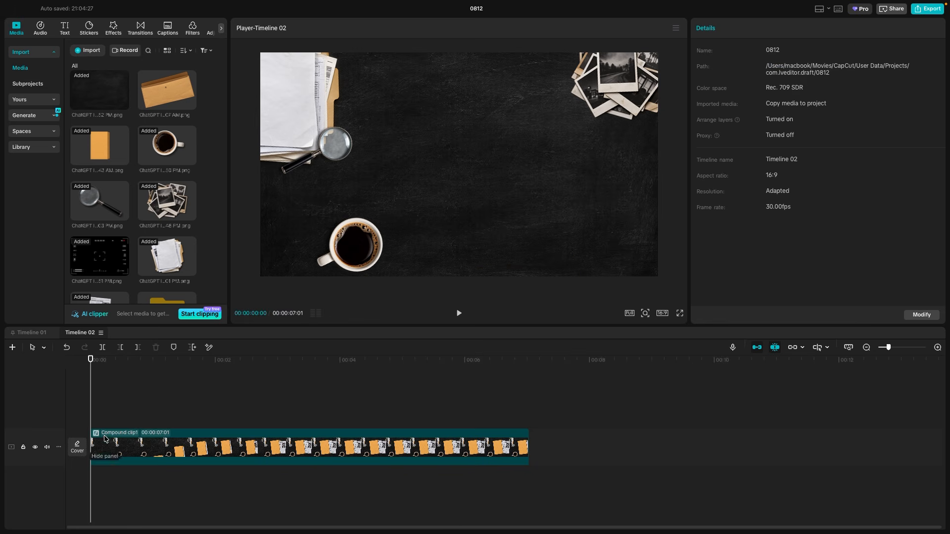
left_click(130, 449)
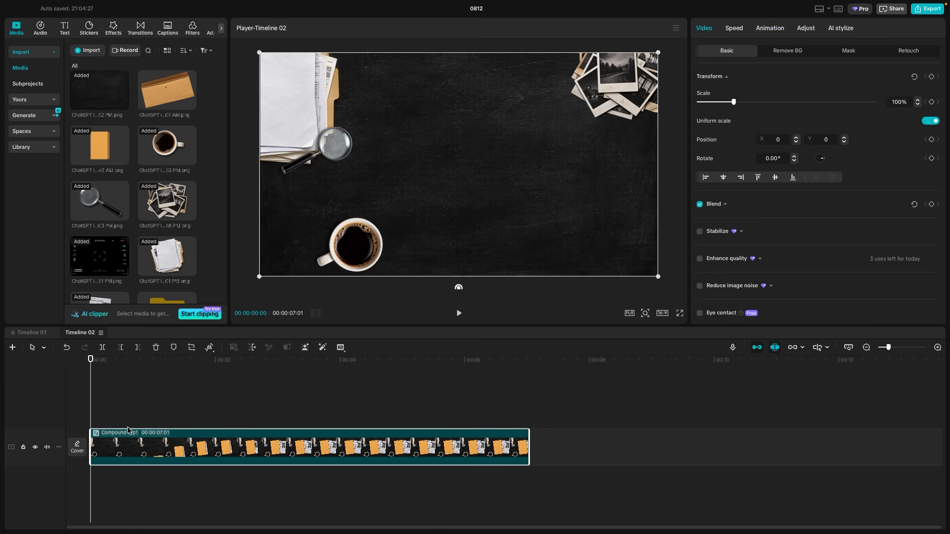
left_click(930, 77)
left_click_drag(106, 361, 214, 367)
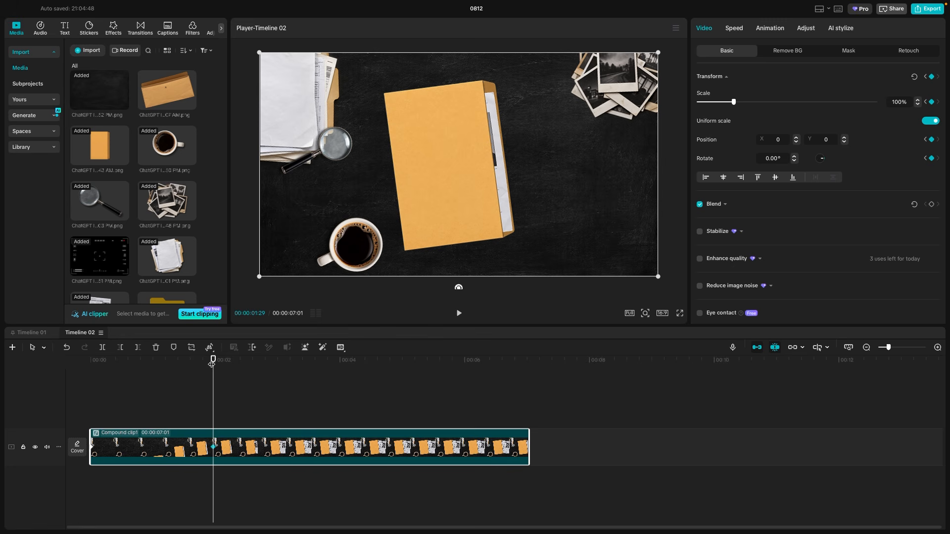
- Set the compound clip's Scale to 173% at 00:00:00:00 and play back the zoom-out
left_click_drag(211, 363, 60, 370)
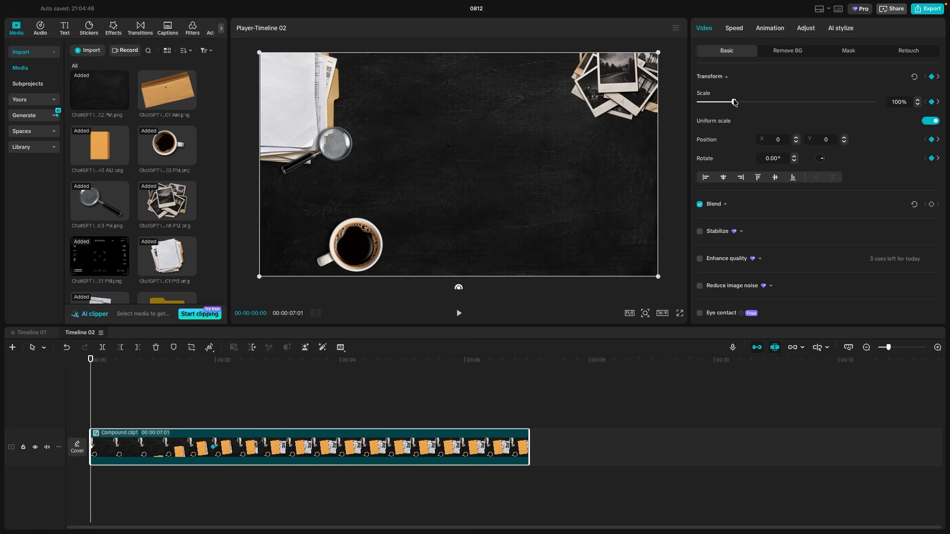
left_click_drag(734, 102, 759, 102)
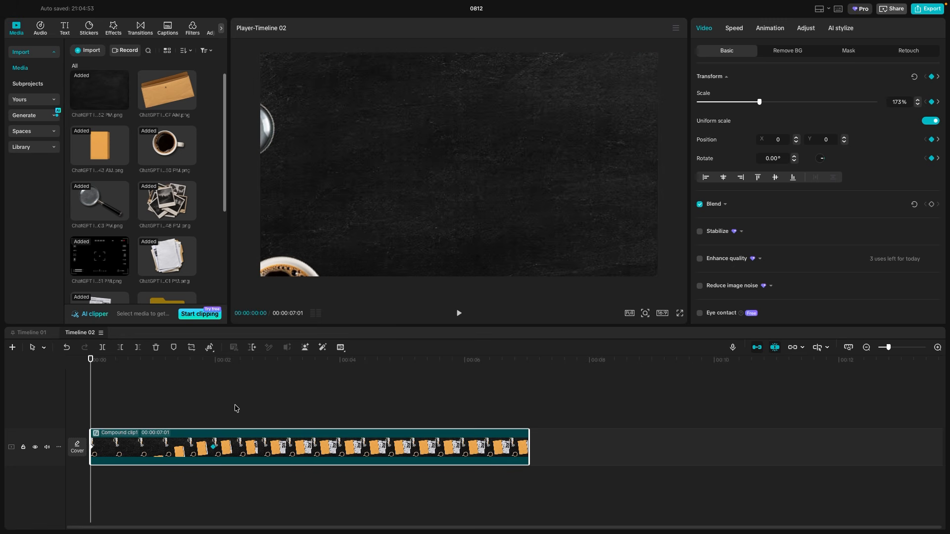
key("space")
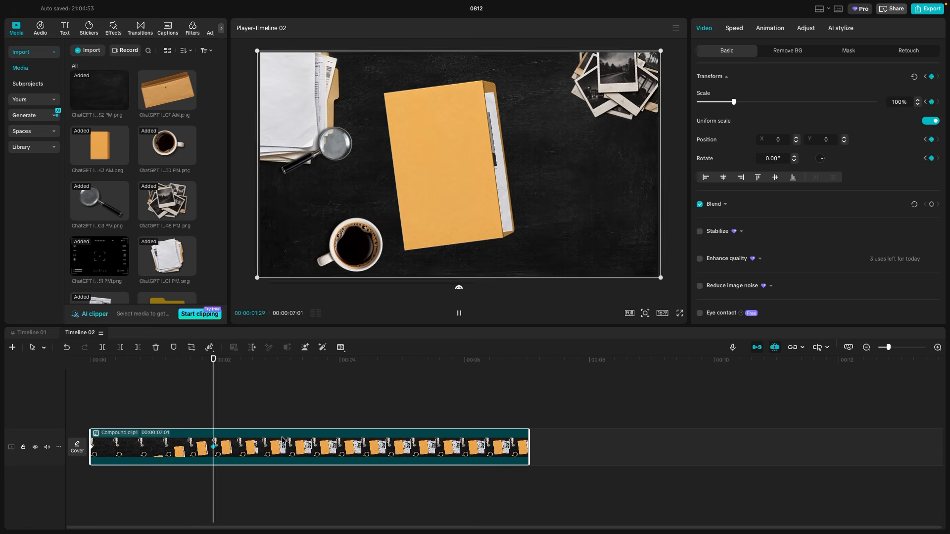
- Stop the playback and apply easing to the compound clip's keyframe at 00:00:01:29
key("space")
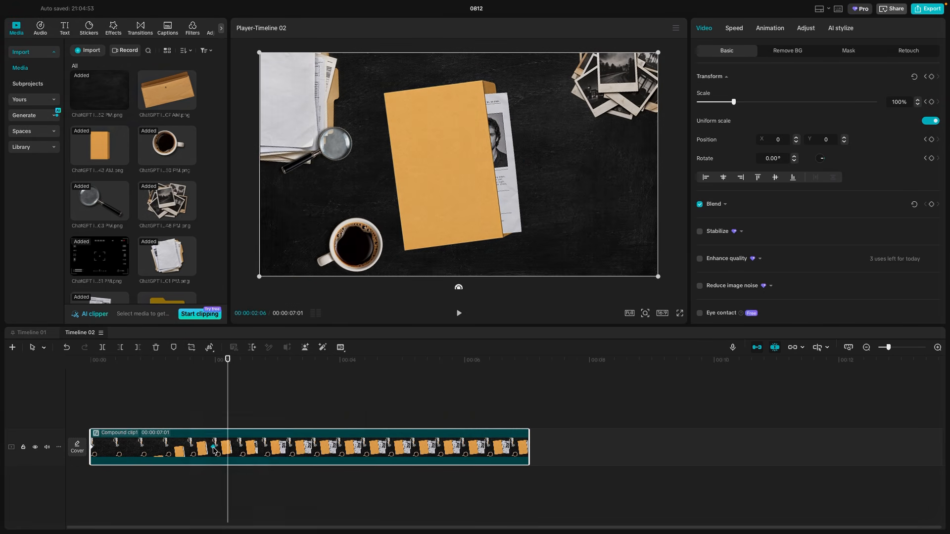
right_click(213, 447)
left_click(258, 434)
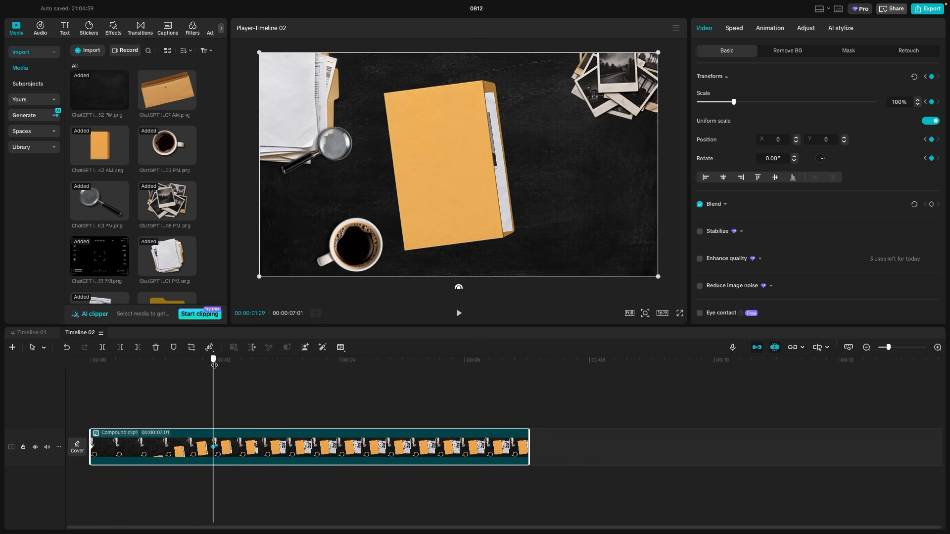
- Zoom in on the profile page at 00:00:03:01 by setting the compound clip's Scale to 157% and Position to X -705, Y -129
left_click_drag(214, 365, 280, 362)
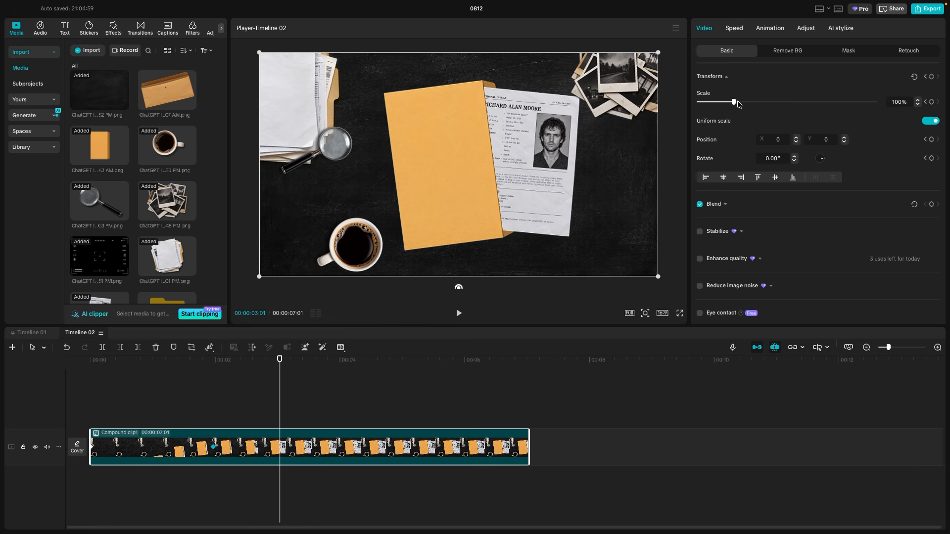
left_click_drag(738, 103, 750, 102)
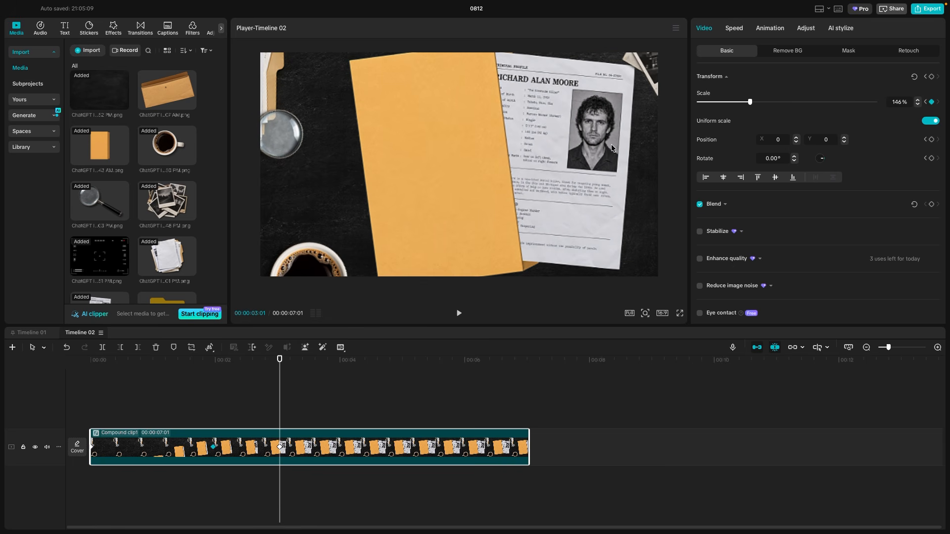
left_click_drag(611, 147, 539, 158)
left_click(752, 105)
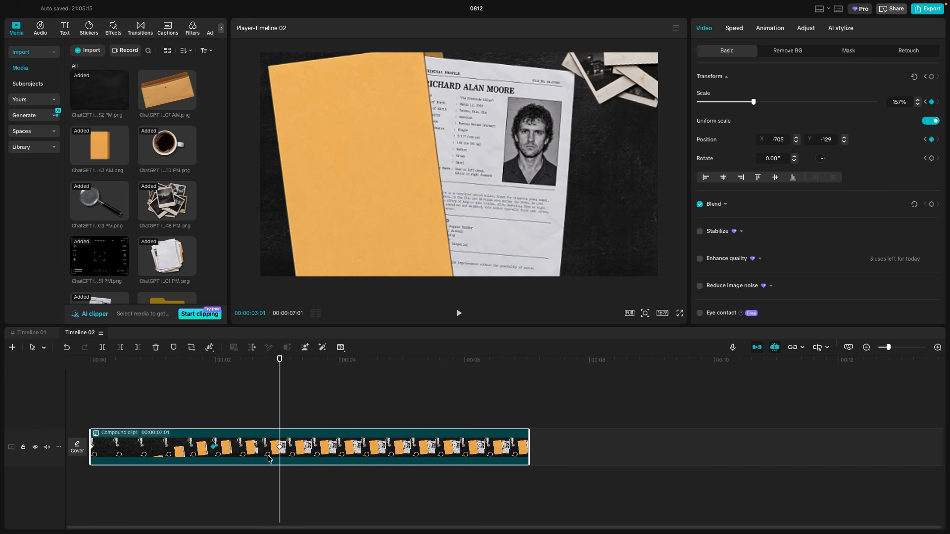
- Apply easing to the compound clip's keyframe at 00:00:03:01 and play back the camera move
right_click(280, 446)
left_click(306, 434)
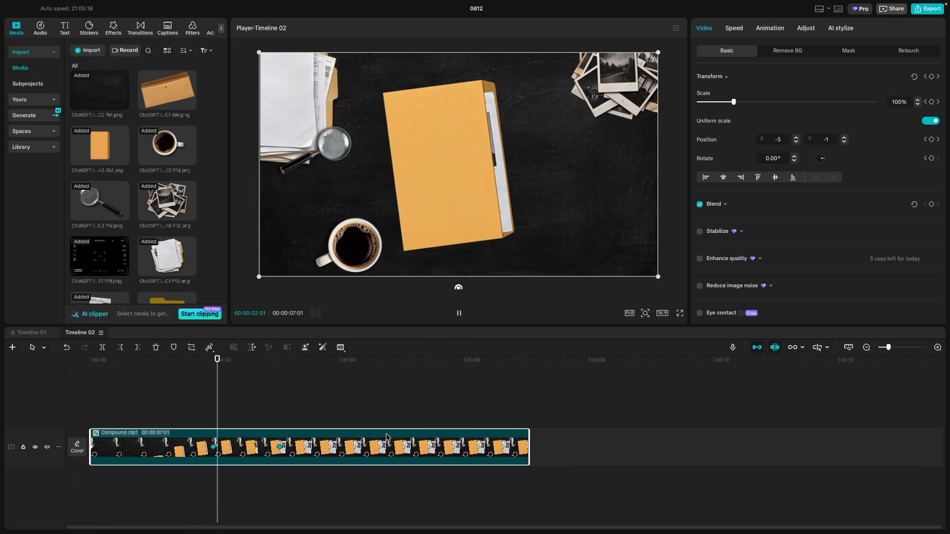
left_click(307, 368)
left_click(128, 377)
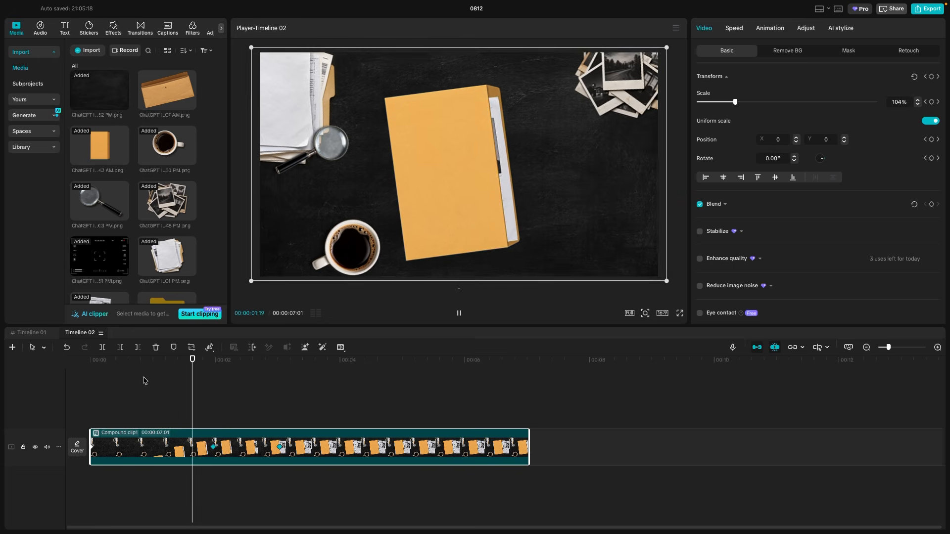
key("space")
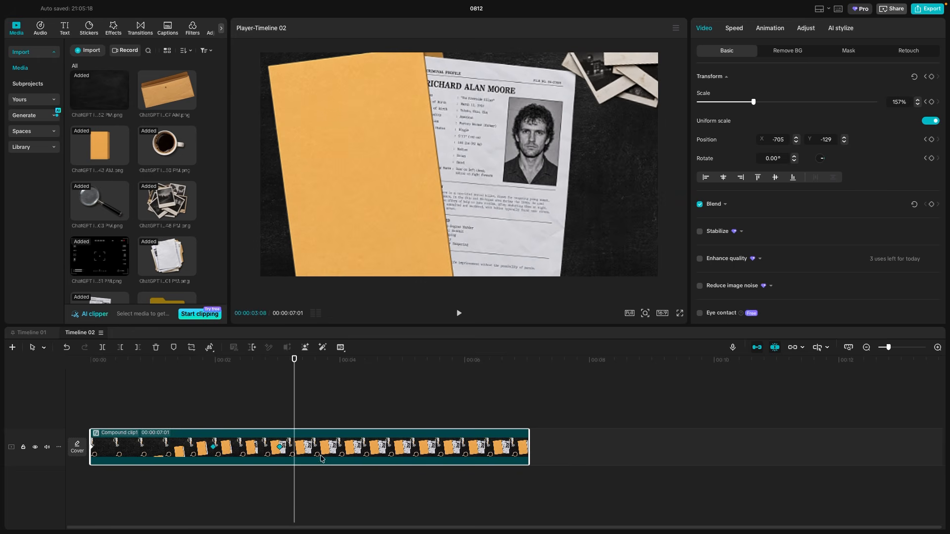
key("space")
key("space")
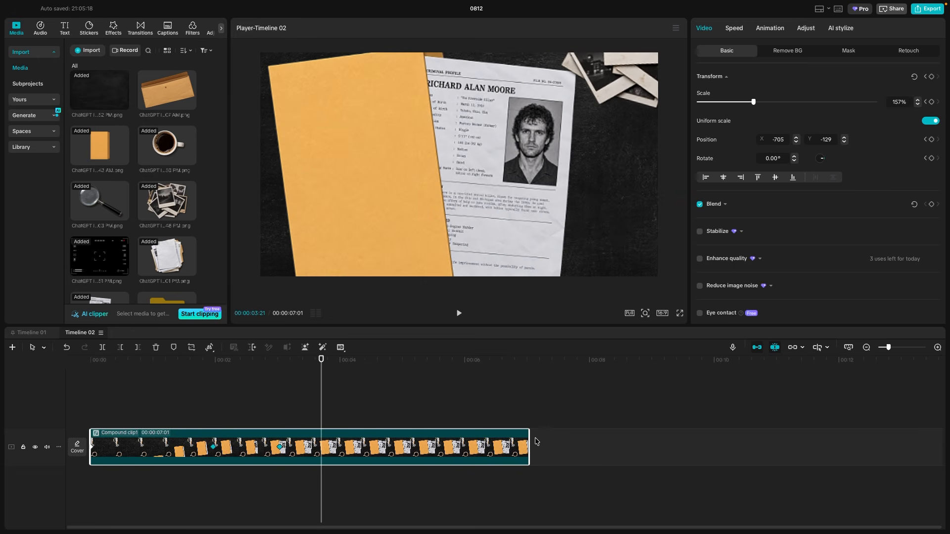
- Trim the end of the compound clip to 00:00:03:19 and play back the shortened ending
left_click_drag(529, 436, 332, 436)
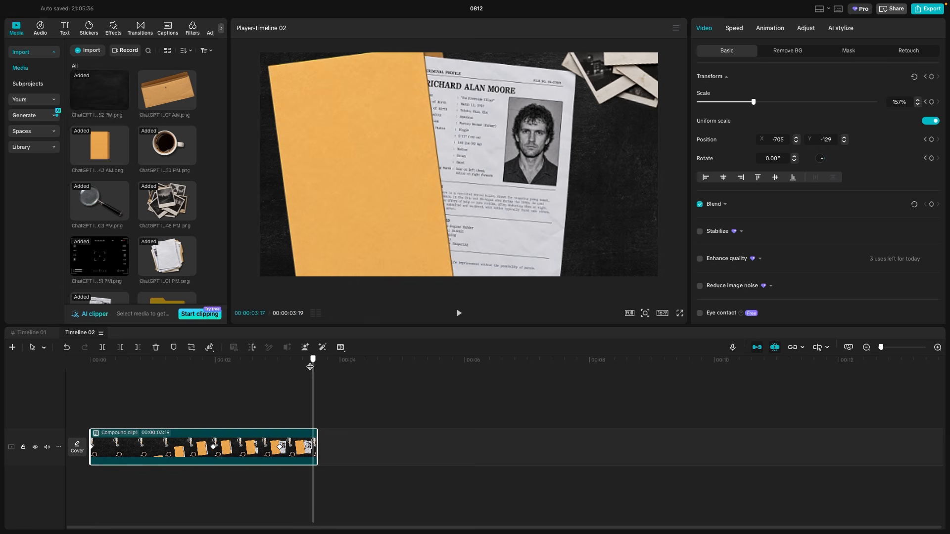
key("space")
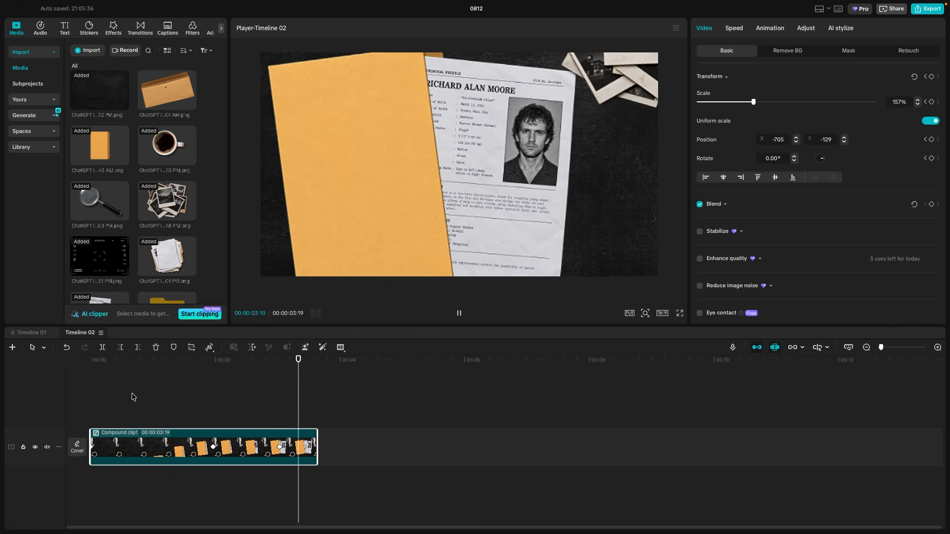
left_click(345, 434)
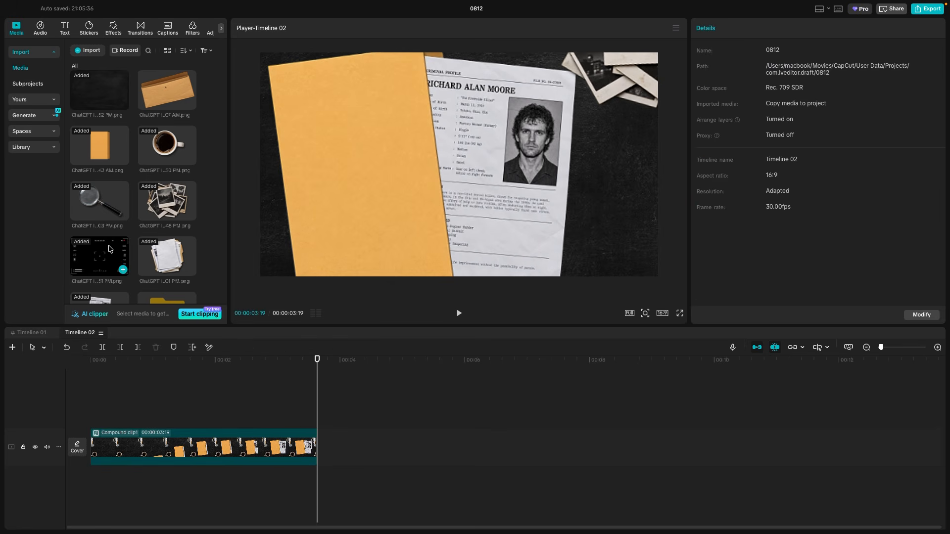
- Place the profile page image directly after the compound clip and enlarge it to 351% at Position X -67, Y -689
scroll(110, 249, "down", 5)
left_click_drag(99, 202, 325, 438)
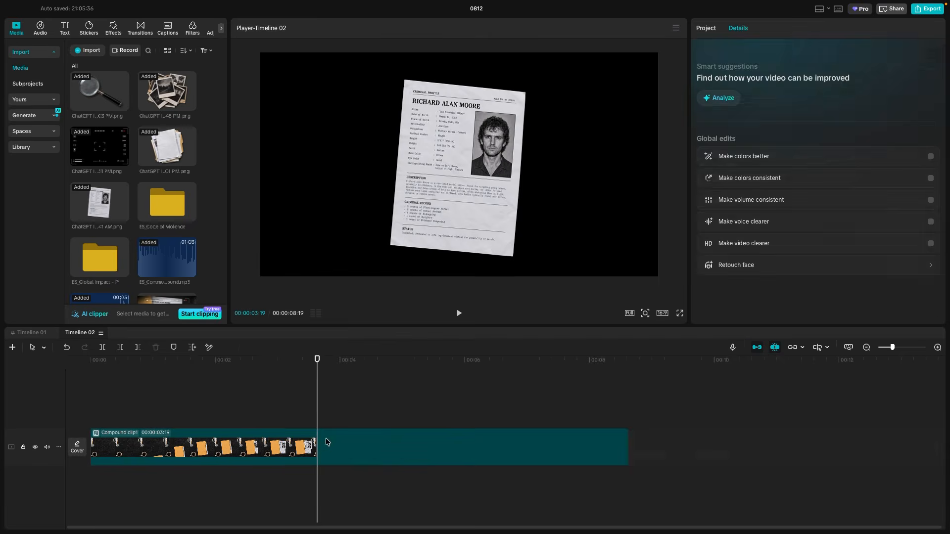
left_click_drag(733, 101, 823, 102)
left_click_drag(525, 115, 522, 194)
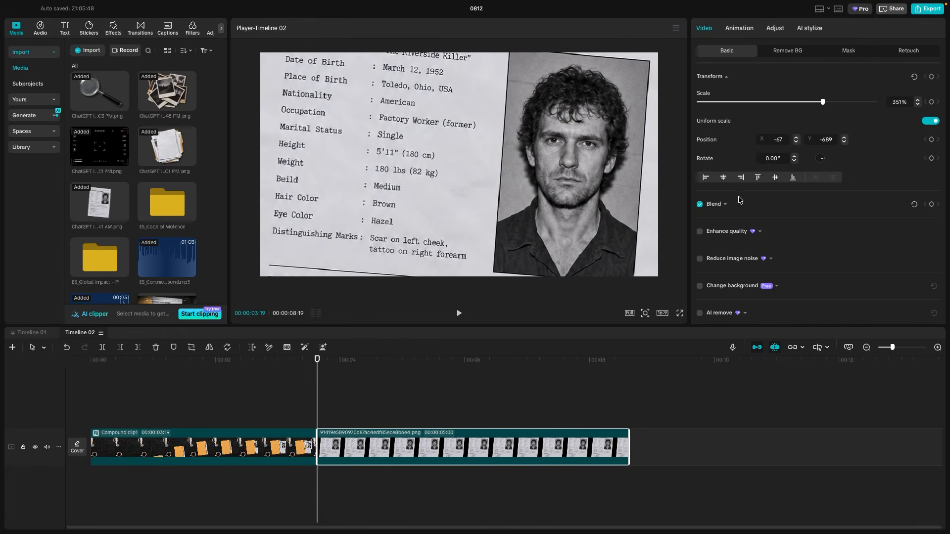
- Straighten the profile page image with a -5.39° rotation and reframe it at 369% Scale, Position X 200, Y -779
left_click_drag(818, 164, 825, 158)
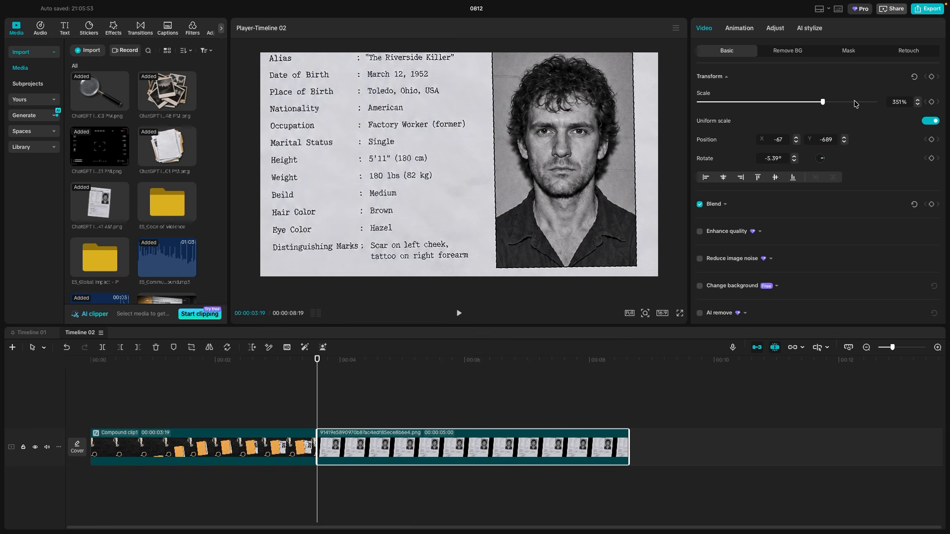
left_click_drag(823, 102, 828, 102)
left_click_drag(476, 105, 513, 127)
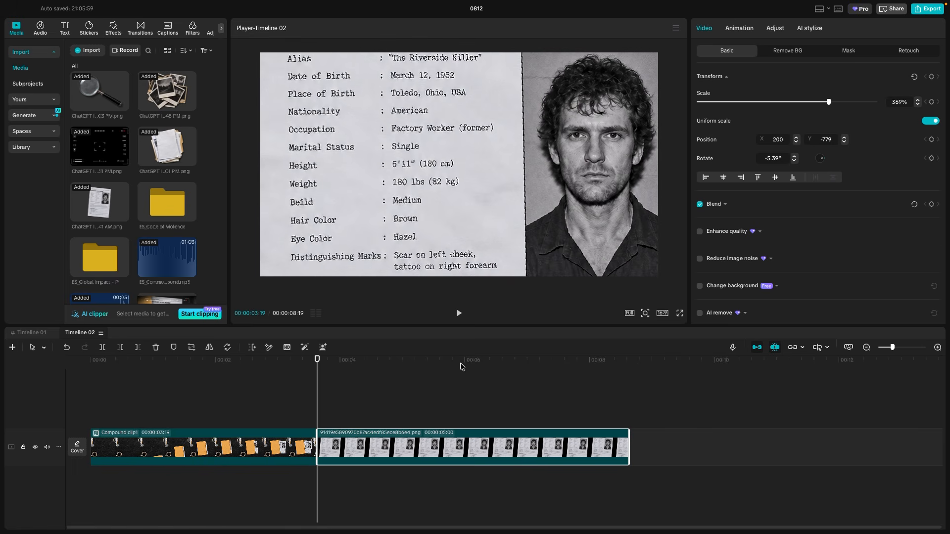
- Play back the cut from the compound clip to the profile page close-up
left_click(293, 364)
key("space")
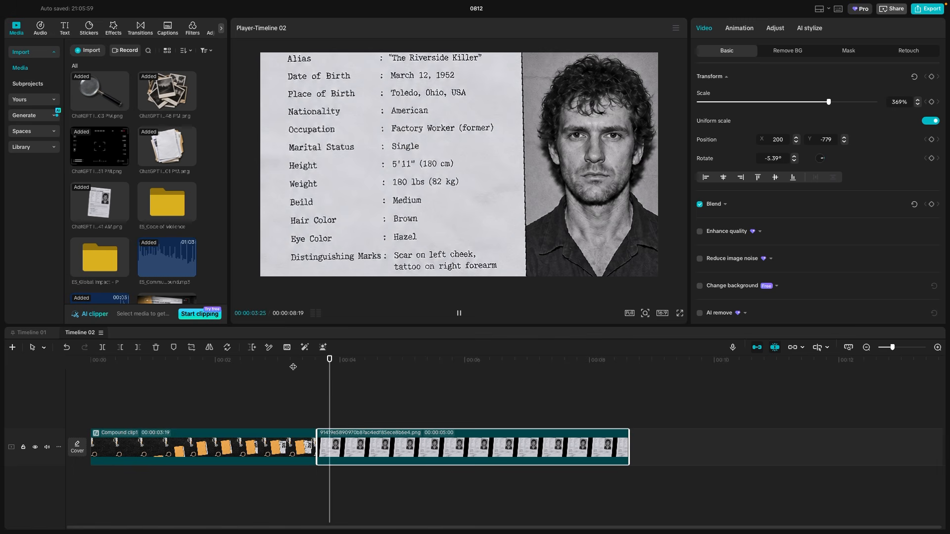
key("space")
- Divide the profile page clip into three consecutive segments, starting at 00:00:03:19, 00:00:05:02 and 00:00:06:13, and delete the leftover footage
key("Right")
key("Right")
key("Right")
key("Right")
key("Right")
key("Right")
key("Right")
key("Right")
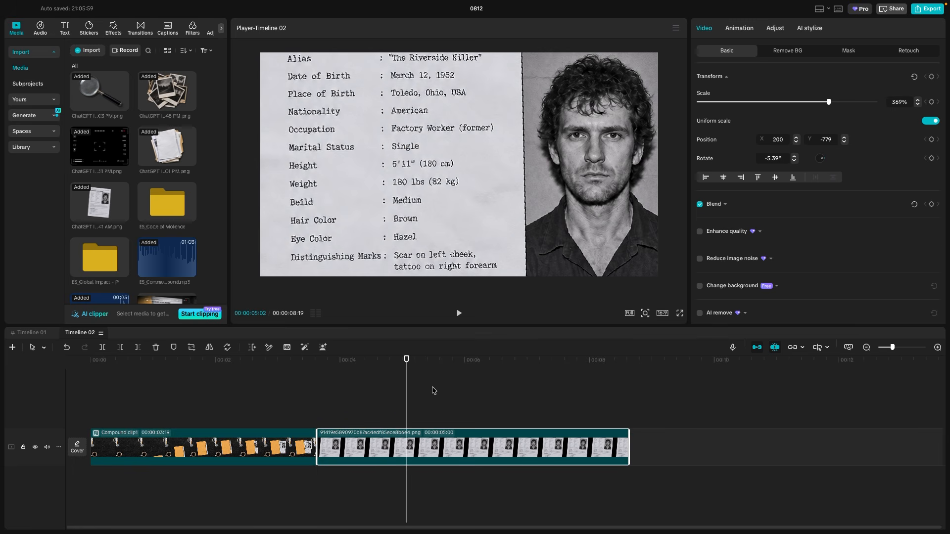
left_click_drag(407, 361, 367, 371)
key("super+b")
key("super+b")
left_click(636, 443)
left_click(615, 445)
key("BackSpace")
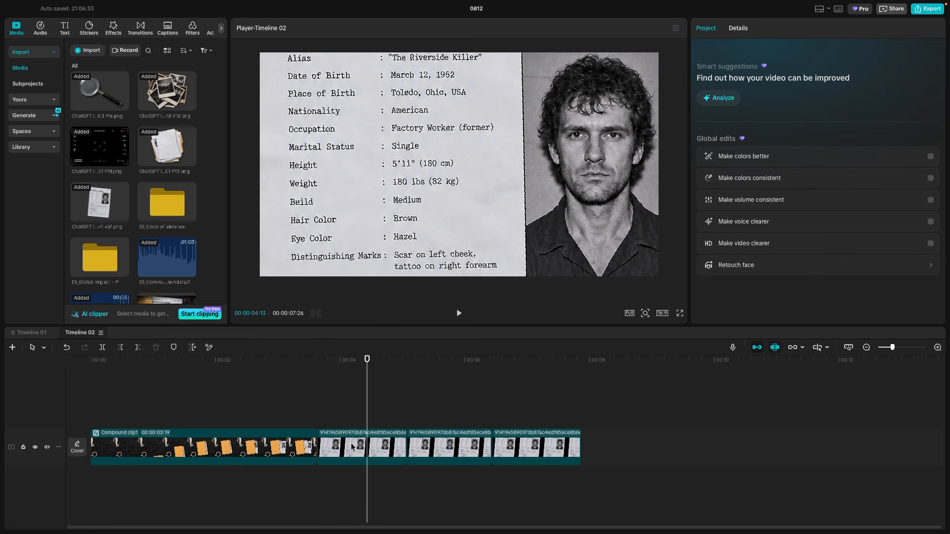
- Frame the first profile page segment on its heading and name with Scale 500% and Position X 922, Y -2524
left_click(326, 442)
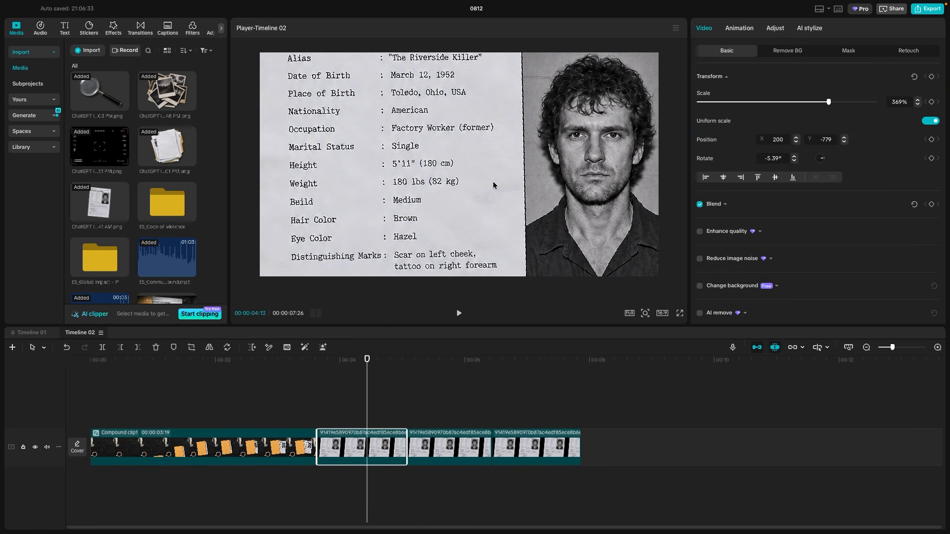
left_click_drag(834, 103, 876, 105)
left_click_drag(588, 215, 561, 300)
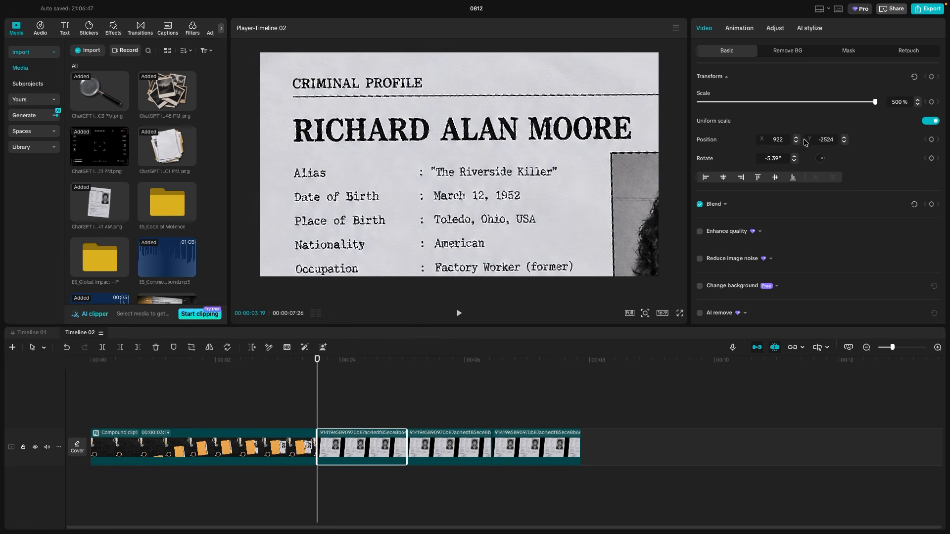
- Keyframe the first segment's Transform at its start, set Position to X 905, Y -1732 at 00:00:05:01, and play back the pan
left_click(932, 77)
left_click_drag(366, 362, 405, 366)
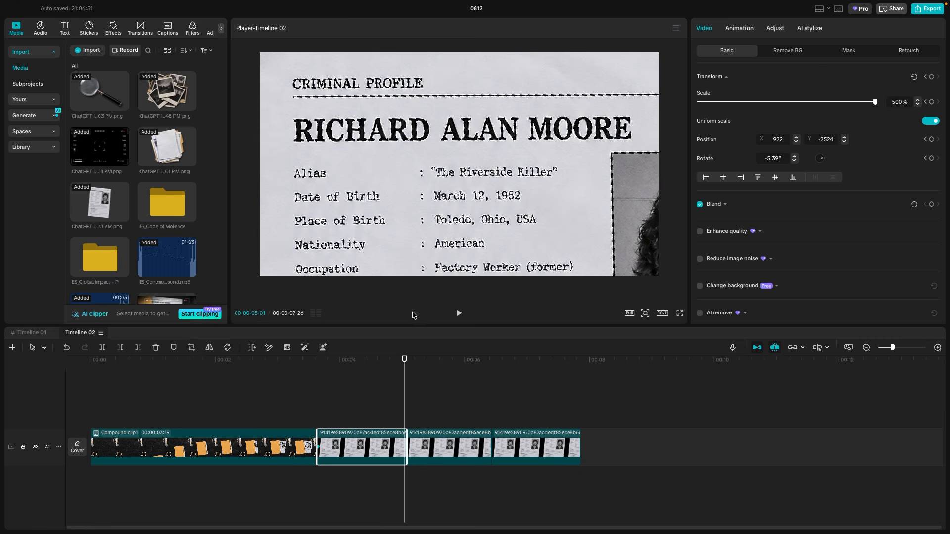
left_click_drag(517, 219, 515, 146)
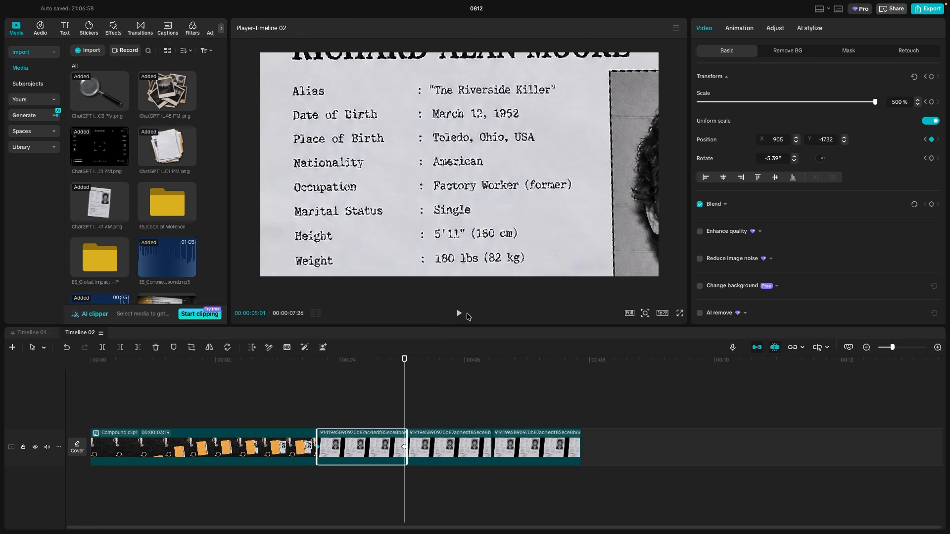
left_click_drag(364, 366, 292, 360)
key("space")
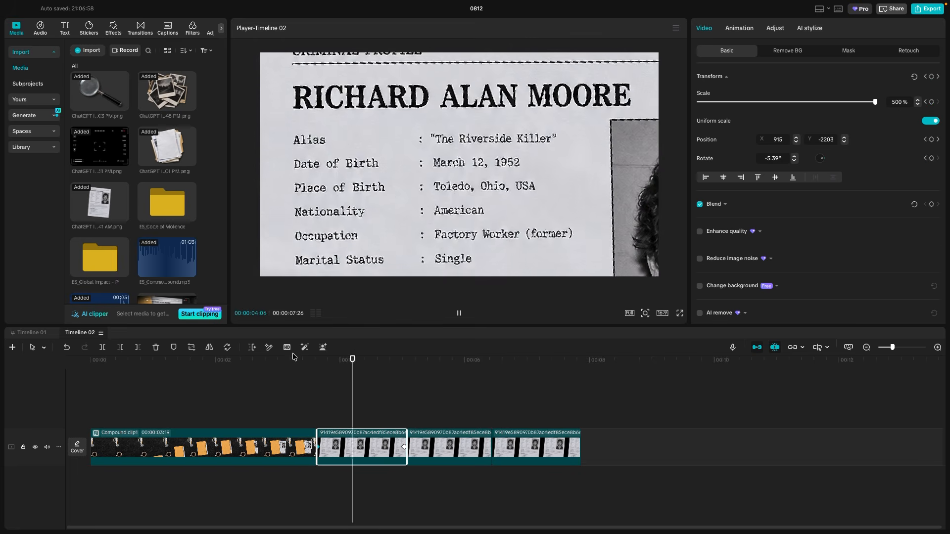
key("space")
key("space")
- Frame the second profile page segment on the portrait photo with Scale 500% and Position X -888, Y -1313
left_click(437, 448)
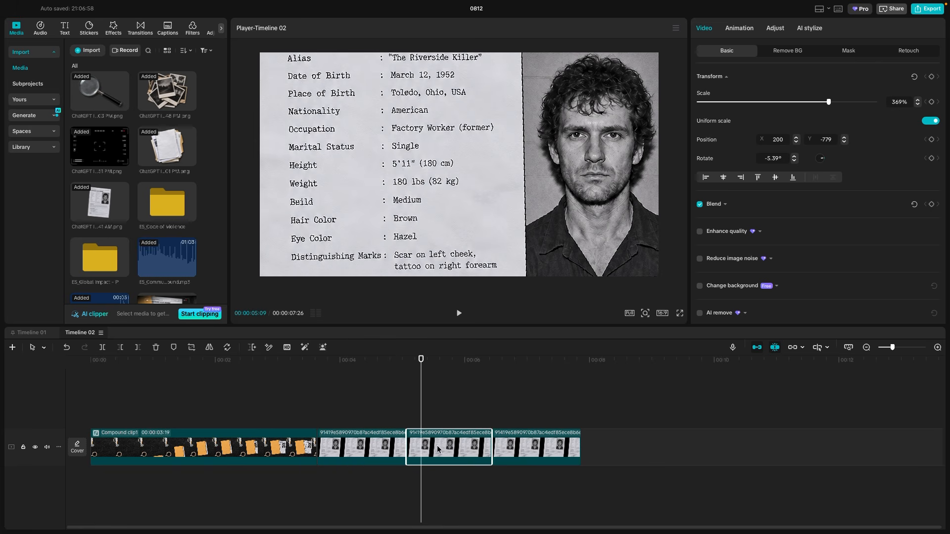
left_click_drag(828, 102, 875, 102)
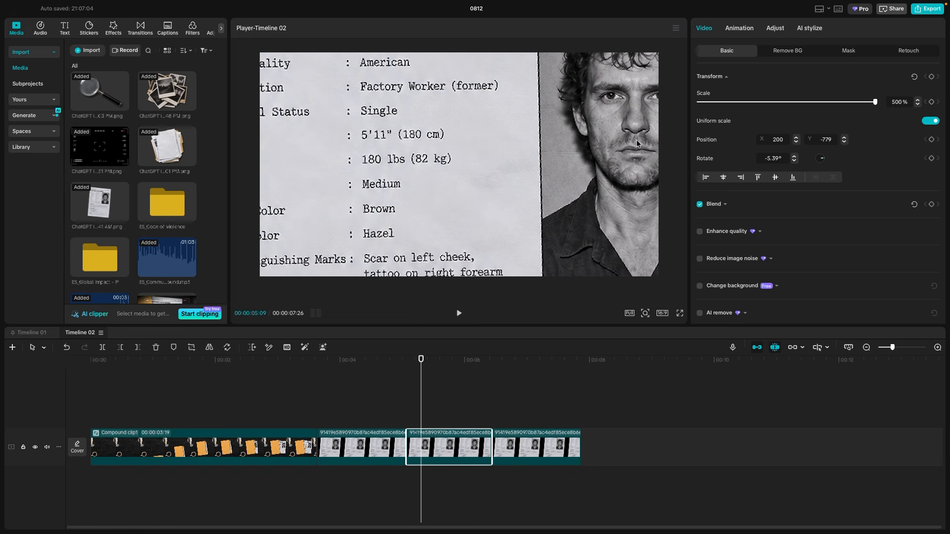
left_click_drag(636, 139, 503, 201)
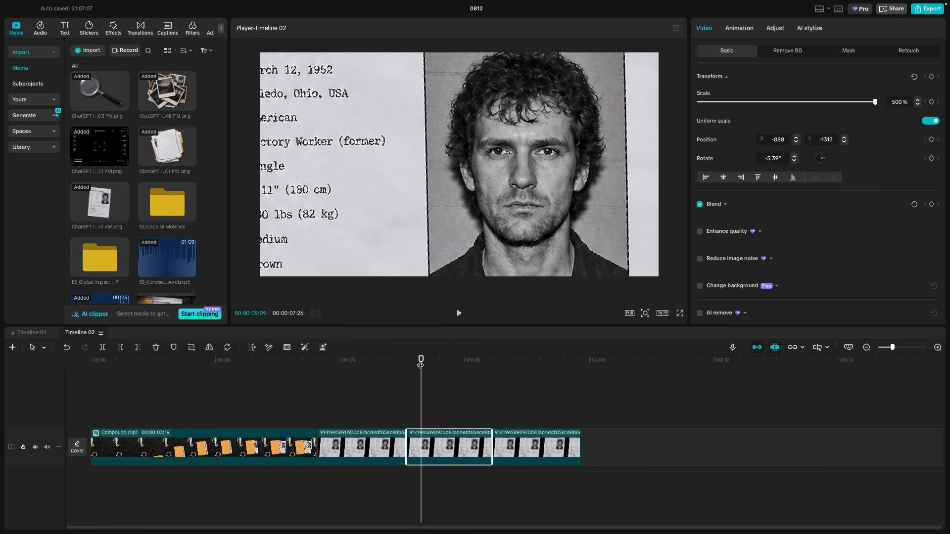
- Add Transform keyframes to the second segment at 00:00:05:02 and 00:00:06:12, set the first one's Scale to 458%, and play back the zoom
left_click_drag(420, 365, 407, 366)
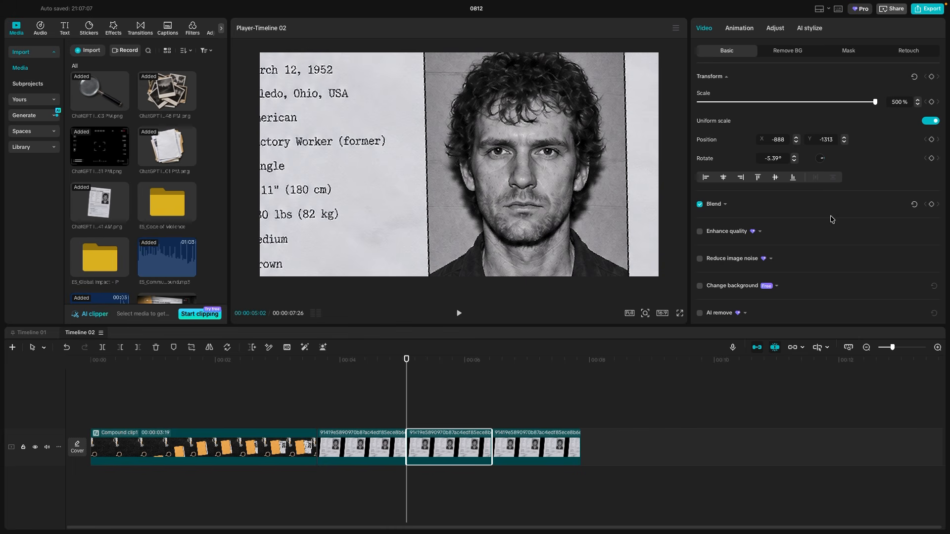
left_click(931, 76)
left_click_drag(483, 360, 493, 370)
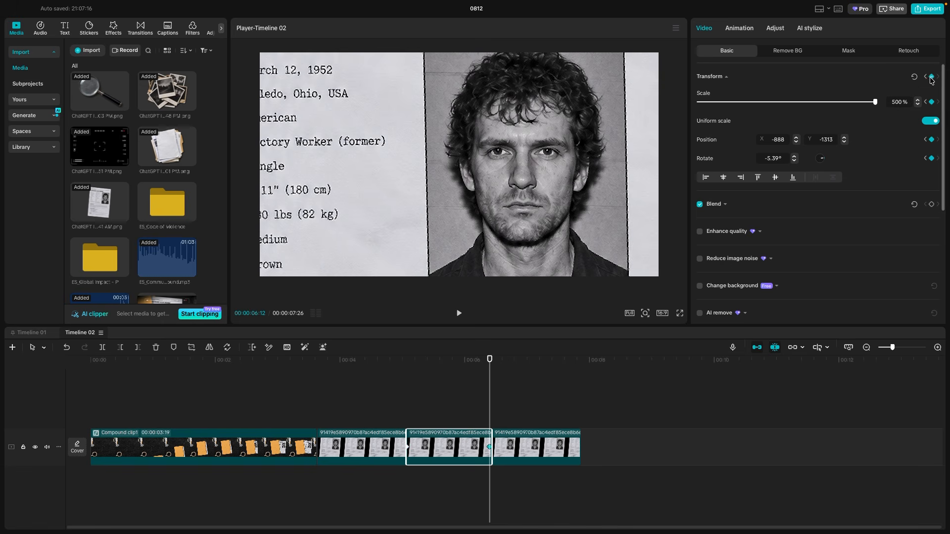
left_click(925, 77)
left_click(861, 102)
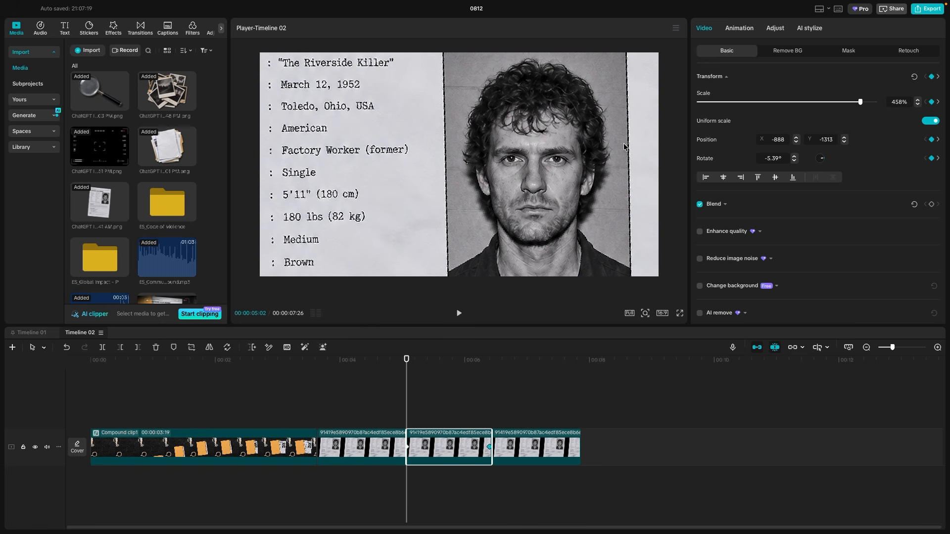
key("space")
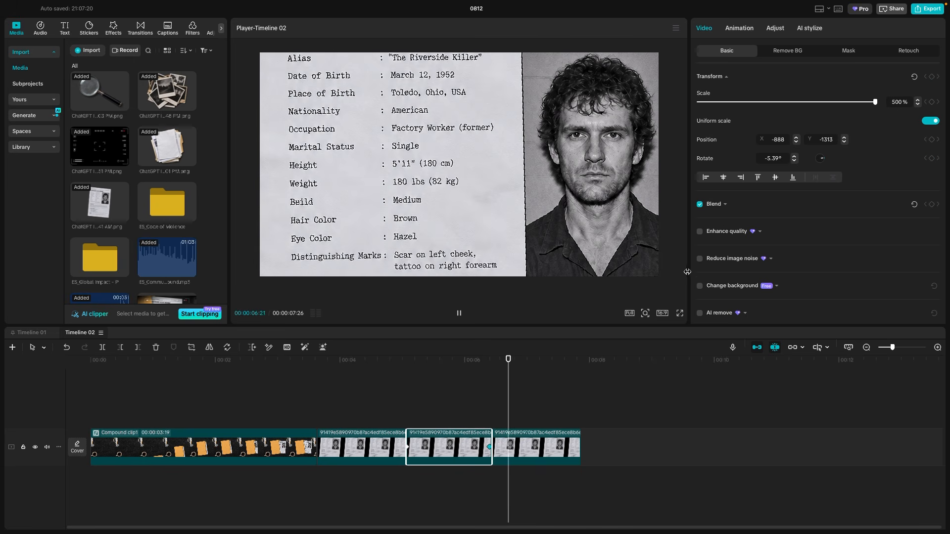
key("space")
- Frame the third profile page segment on the description text with Scale 496%, Position X 753, Y 1208 and Rotate -4.90°
left_click(518, 435)
left_click_drag(420, 198, 470, 62)
left_click_drag(443, 184, 397, 154)
left_click_drag(840, 106, 873, 102)
left_click_drag(424, 119, 421, 127)
left_click_drag(825, 162, 825, 161)
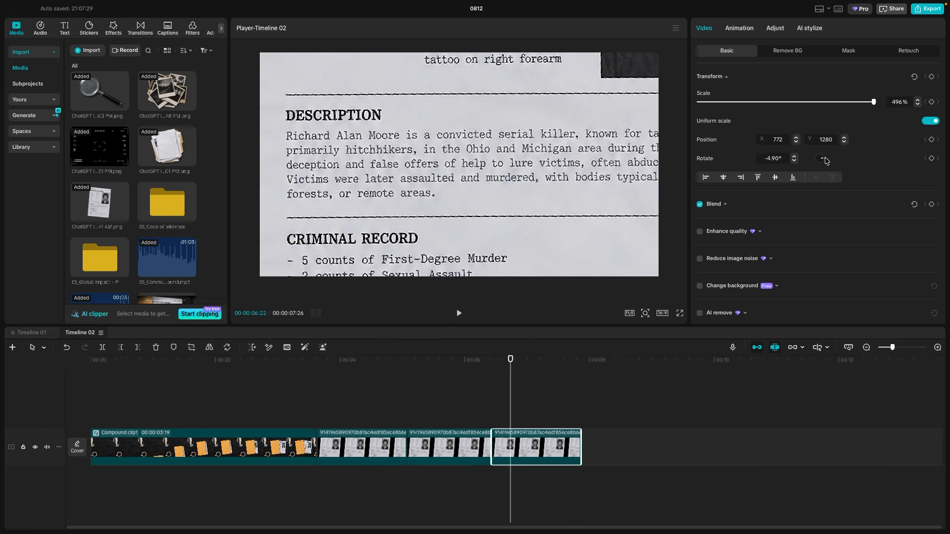
left_click_drag(564, 199, 562, 208)
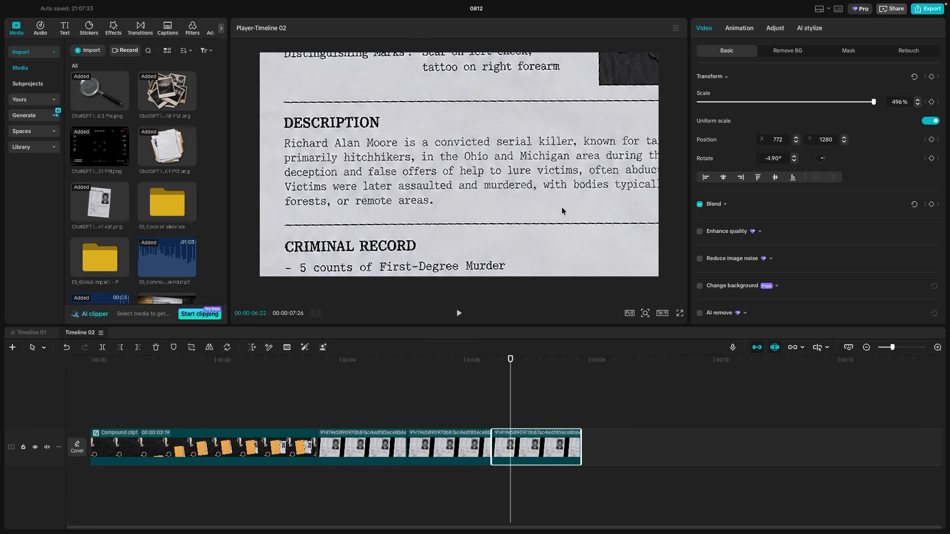
- Extend the third profile page segment to 00:00:08:09, keyframe its Transform at 00:00:06:13, pan across the description text at its end, and play back the close-ups
left_click_drag(582, 434, 607, 433)
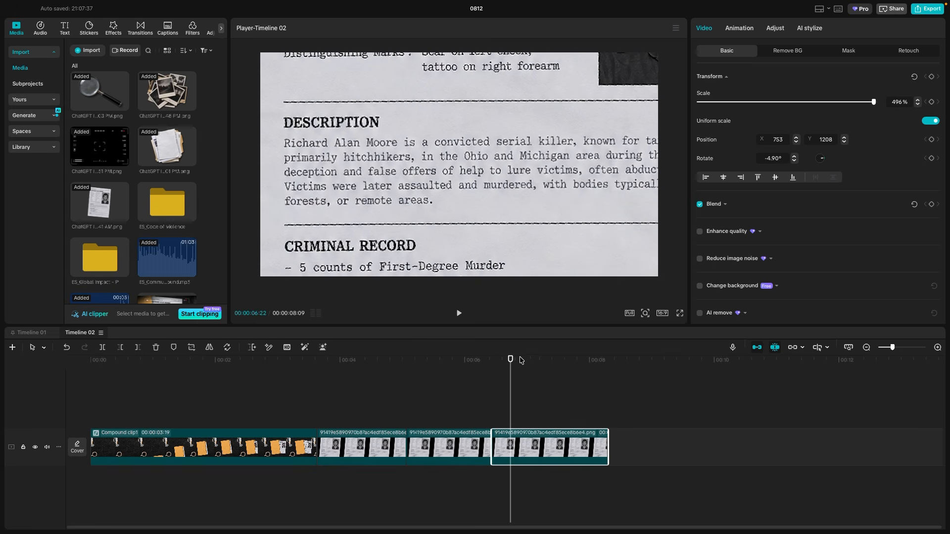
left_click_drag(510, 360, 491, 366)
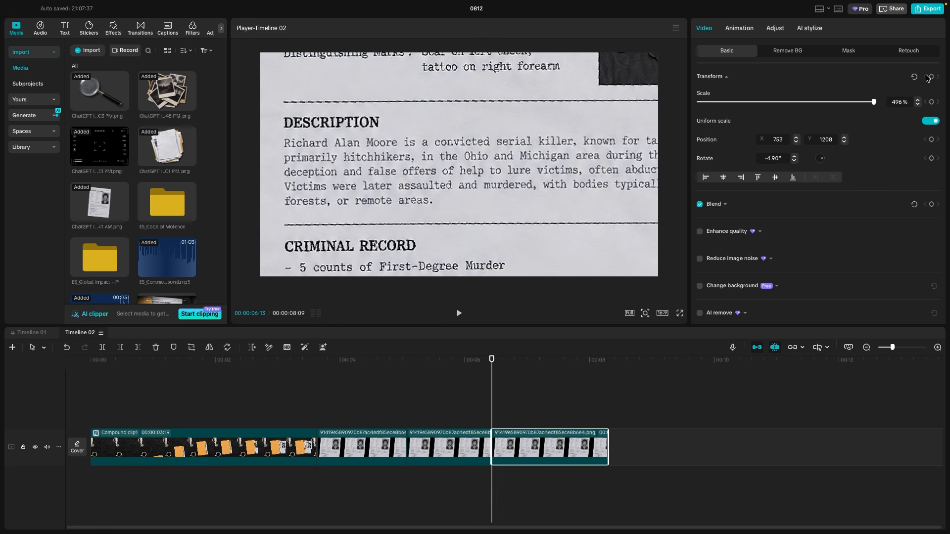
left_click_drag(547, 363, 608, 366)
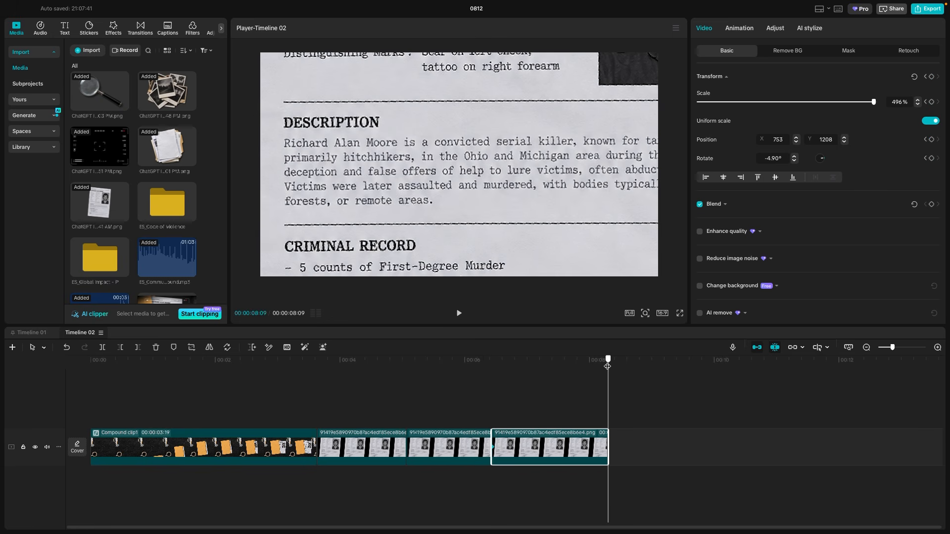
left_click_drag(623, 222, 486, 218)
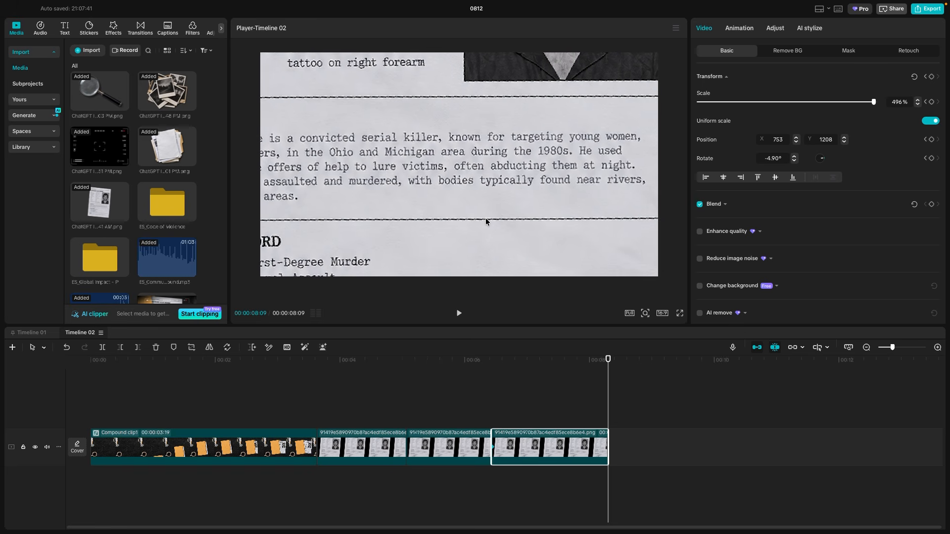
left_click_drag(544, 361, 320, 368)
key("space")
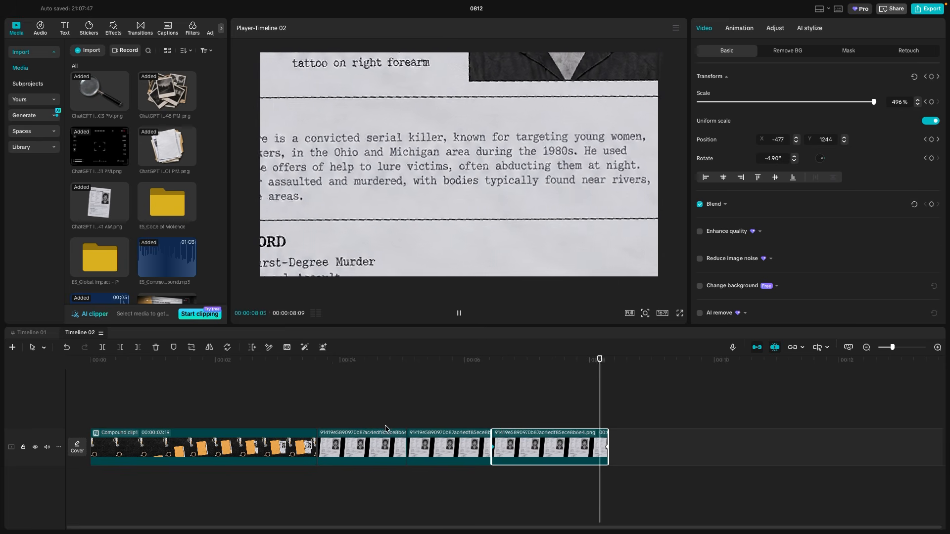
left_click(381, 449)
left_click(354, 364)
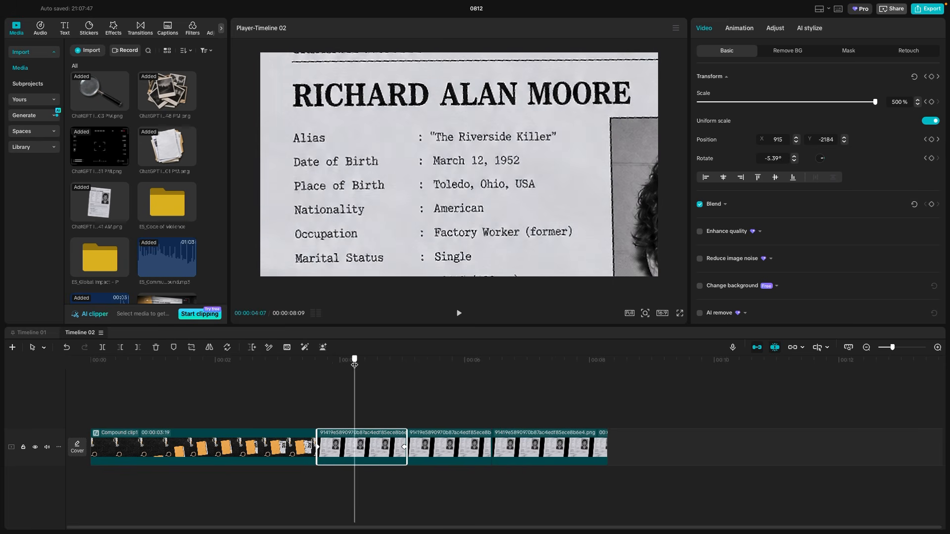
key("space")
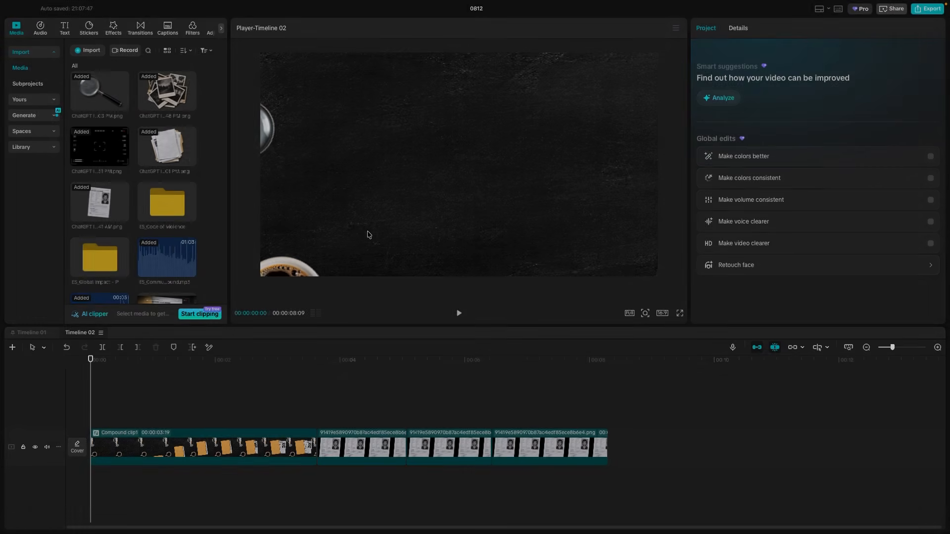
- Add a custom adjustment layer above the clips and stretch it over the whole timeline to 00:00:08:09
left_click(114, 29)
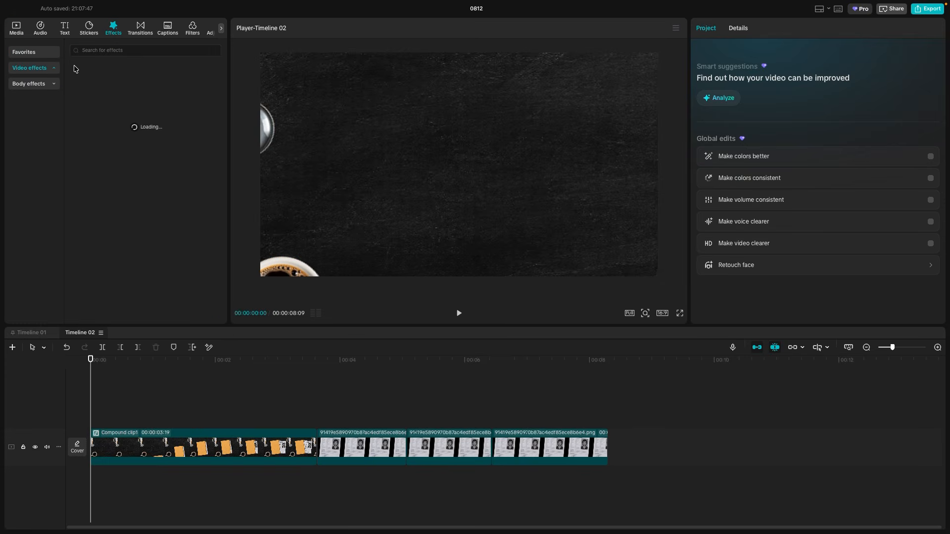
left_click(97, 50)
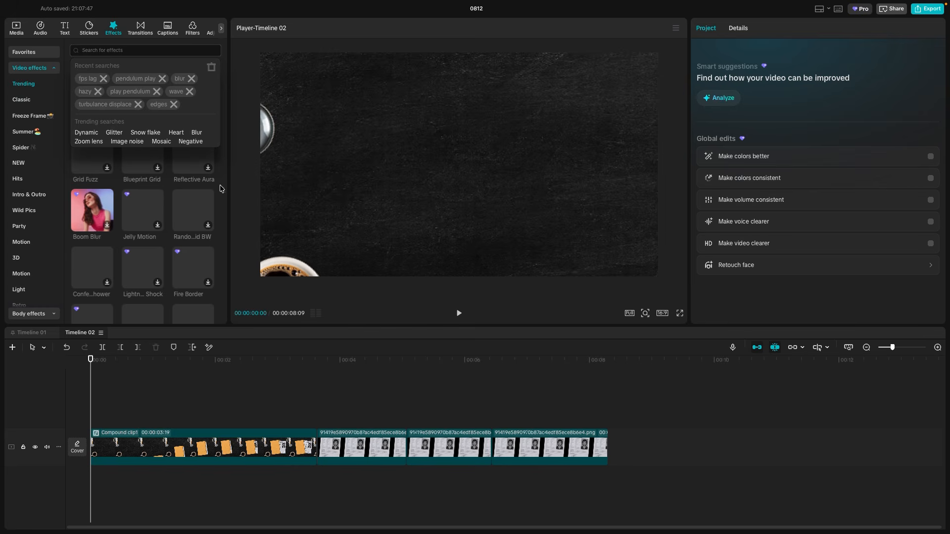
left_click(223, 31)
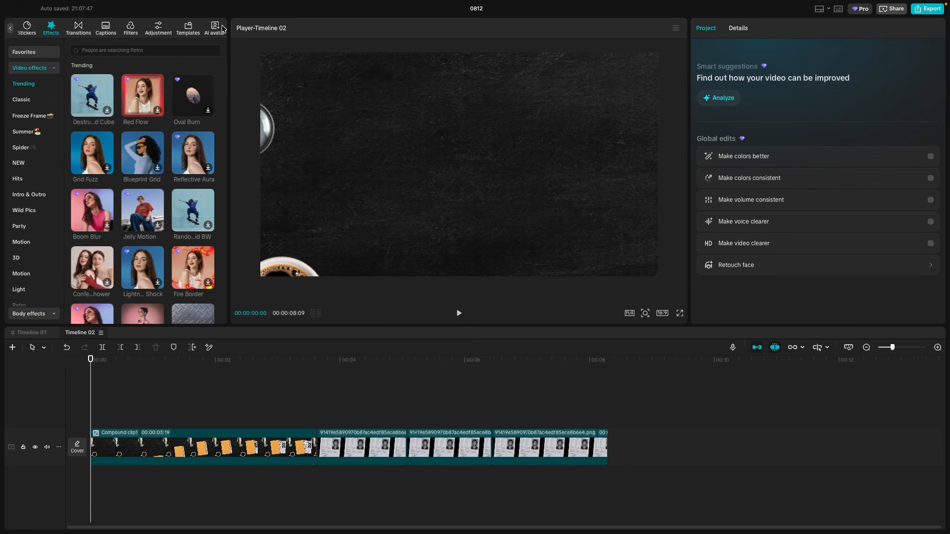
left_click(154, 29)
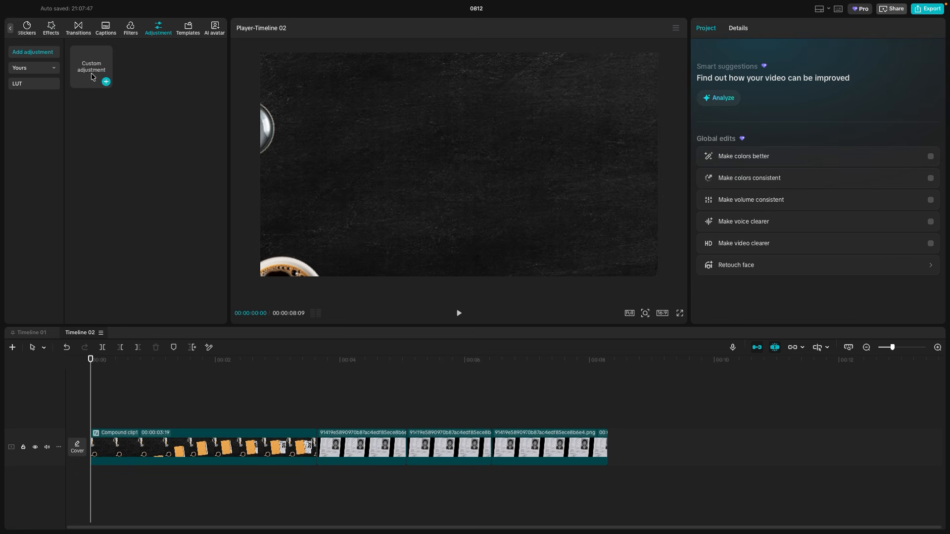
left_click_drag(91, 75, 78, 426)
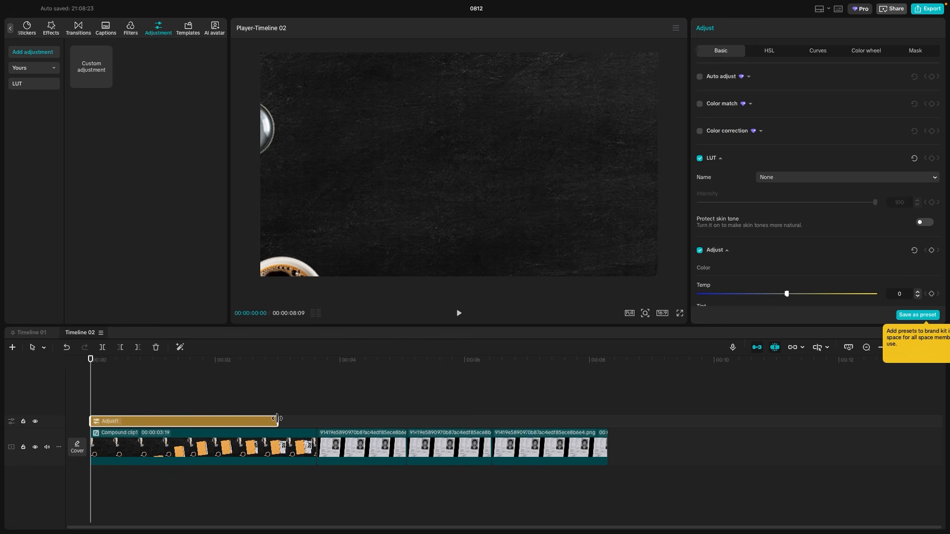
left_click_drag(277, 419, 606, 429)
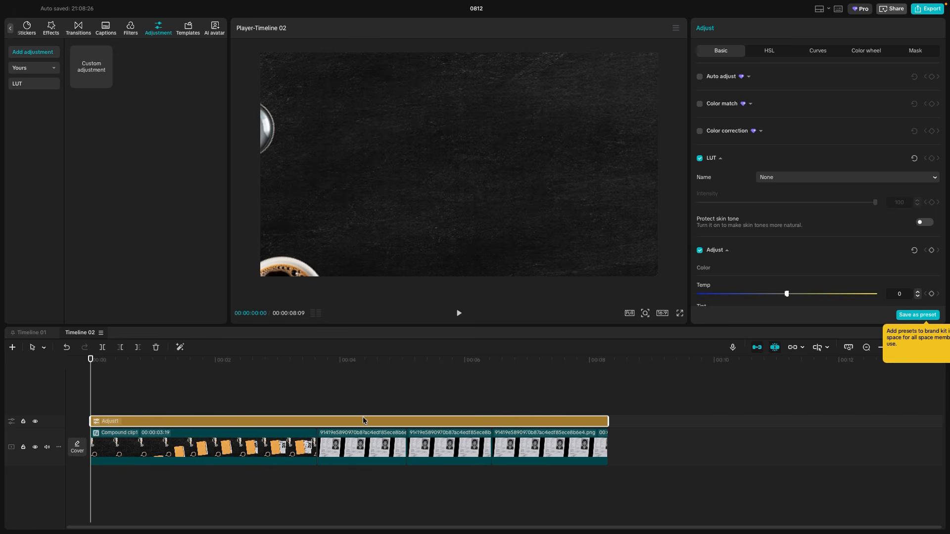
- Set the adjustment layer's Vignette to 17 and scrub to the folder shot at 00:00:02:08
scroll(827, 165, "down", 10)
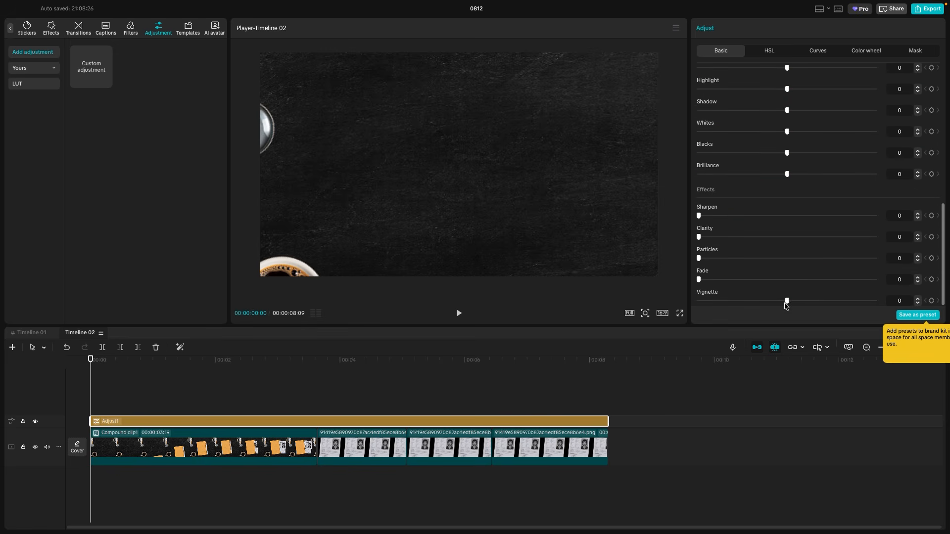
left_click_drag(790, 301, 815, 309)
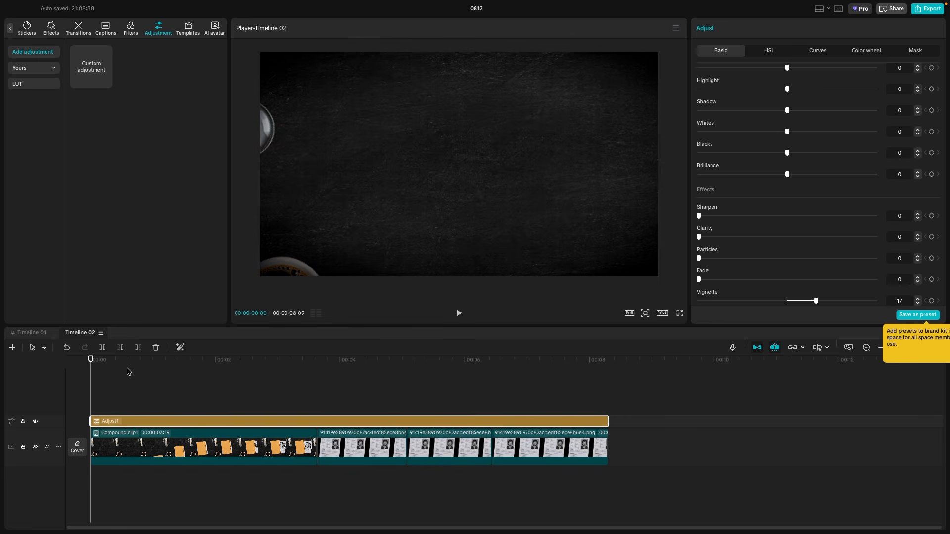
left_click_drag(128, 372, 232, 376)
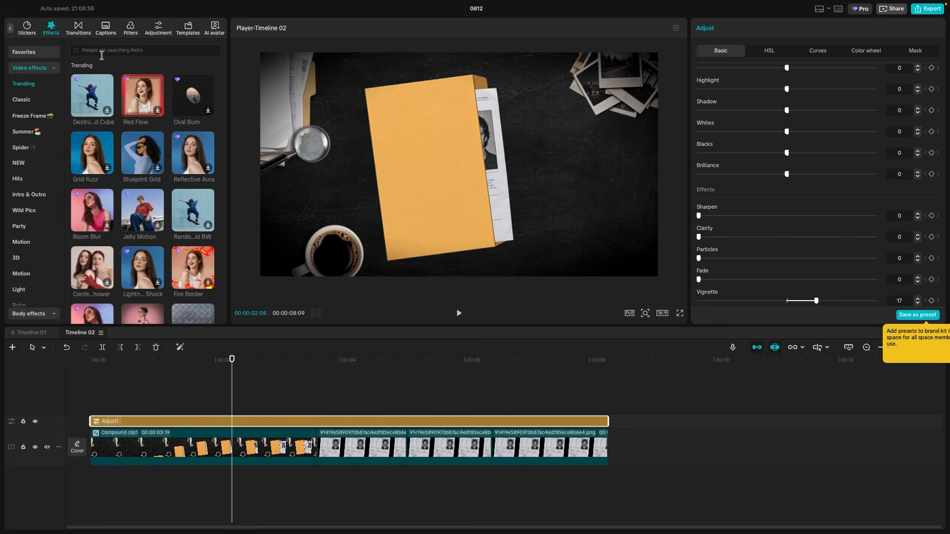
- Find the Hazy video effect, lay it over the whole timeline, and set its Blur to 20
left_click(100, 51)
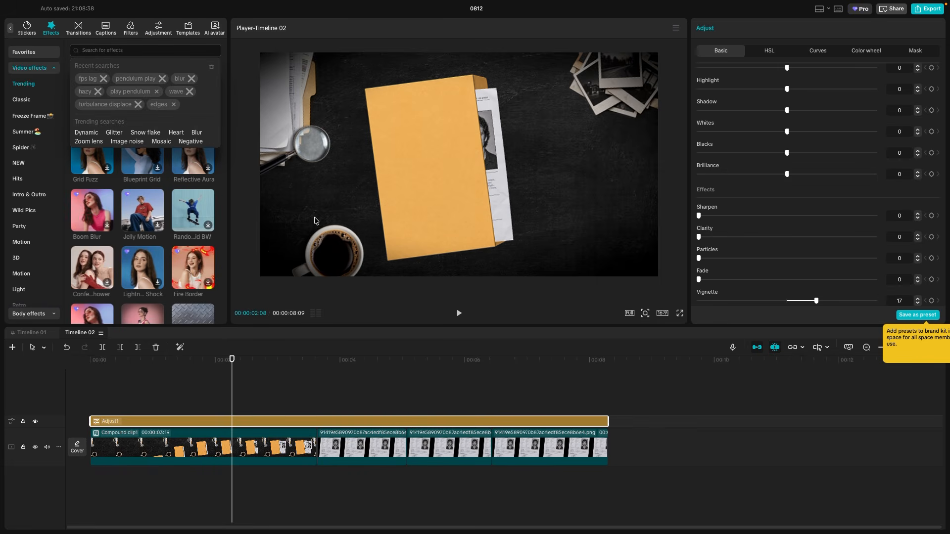
left_click(89, 92)
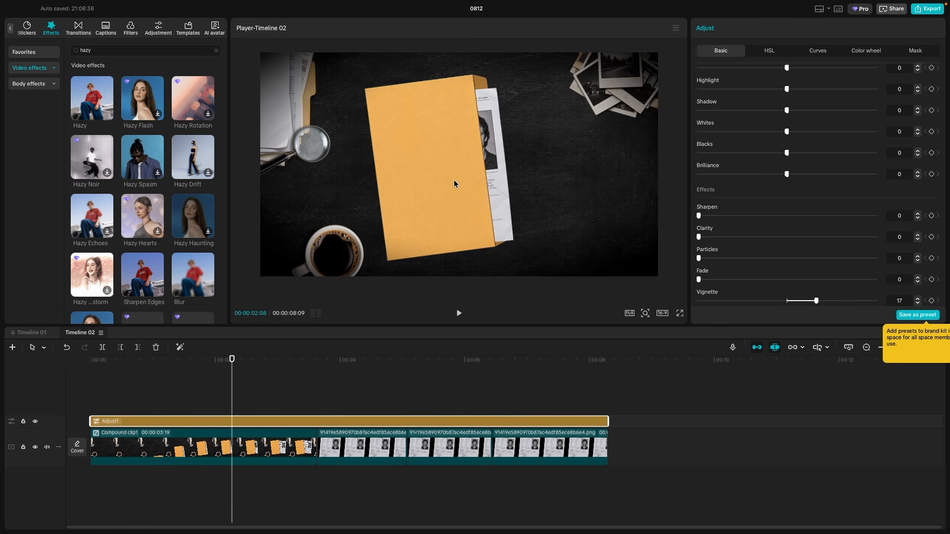
mouse_move(88, 95)
left_click_drag(108, 270, 608, 422)
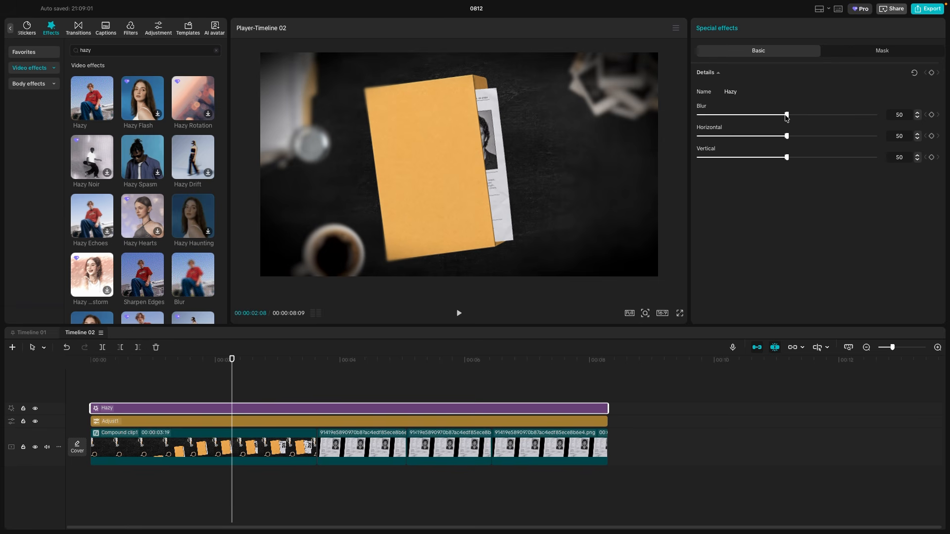
left_click_drag(784, 117, 707, 119)
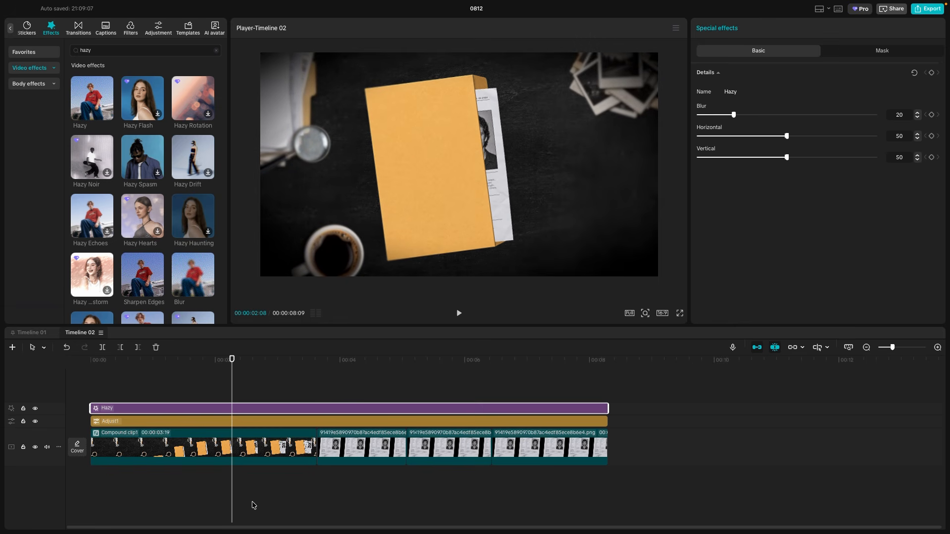
left_click(191, 396)
left_click_drag(186, 360, 217, 376)
- Search the effects for "fps" and lay the FPS Lag effect over the whole timeline
left_click(114, 50)
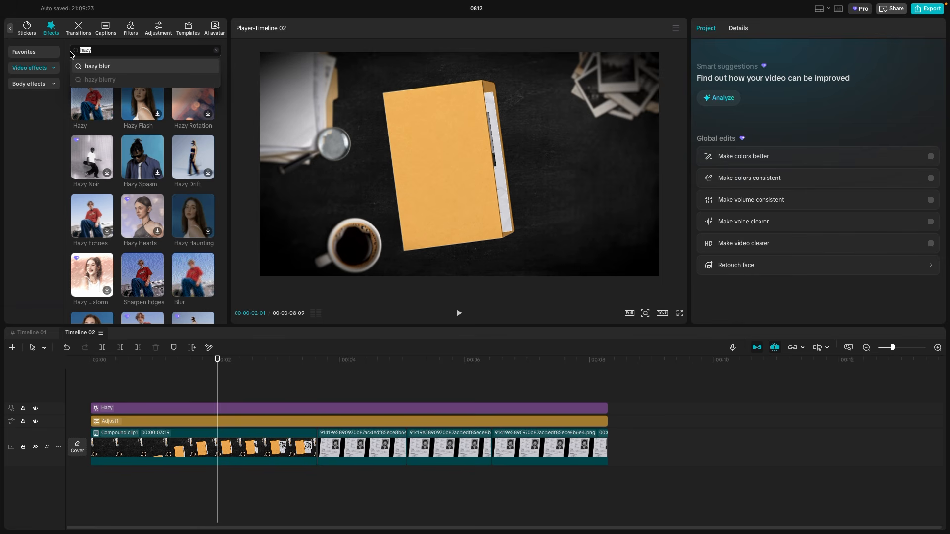
type("fps")
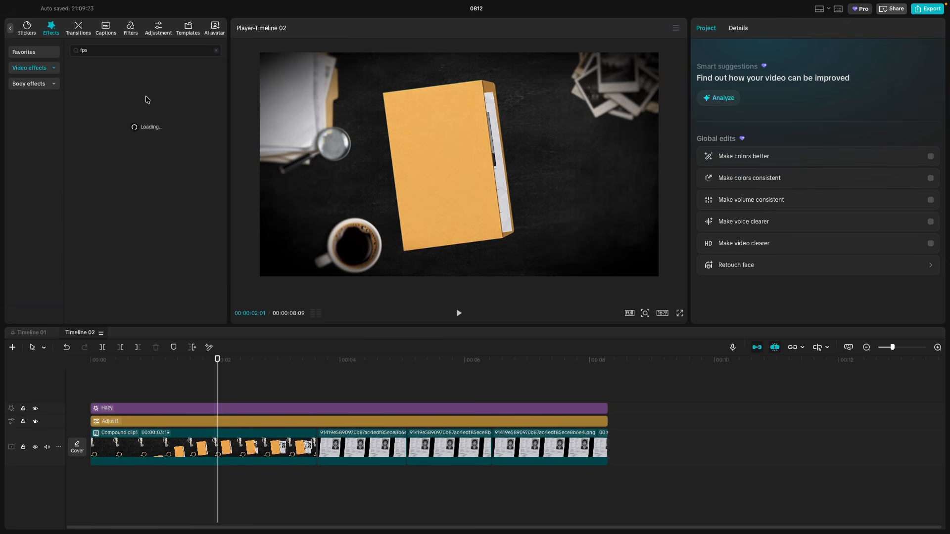
left_click_drag(92, 99, 65, 408)
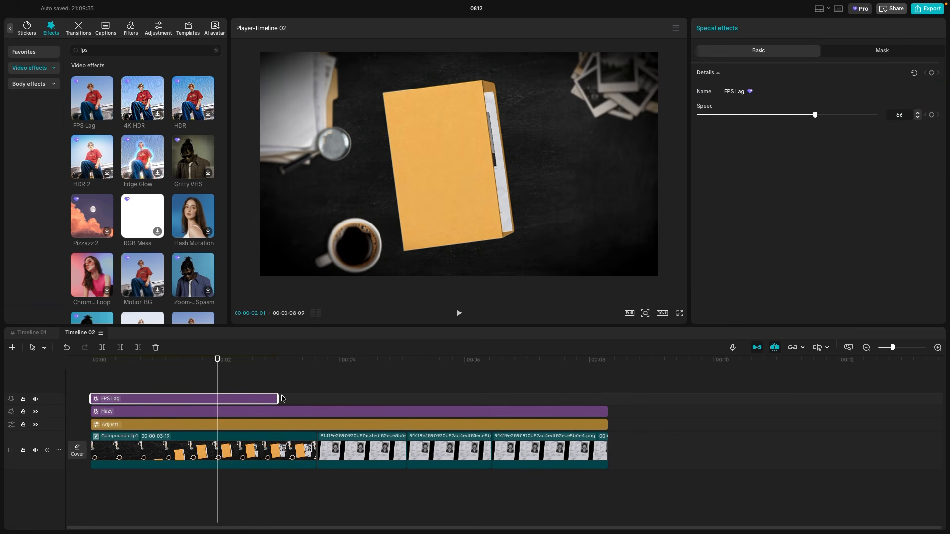
left_click_drag(282, 396, 607, 399)
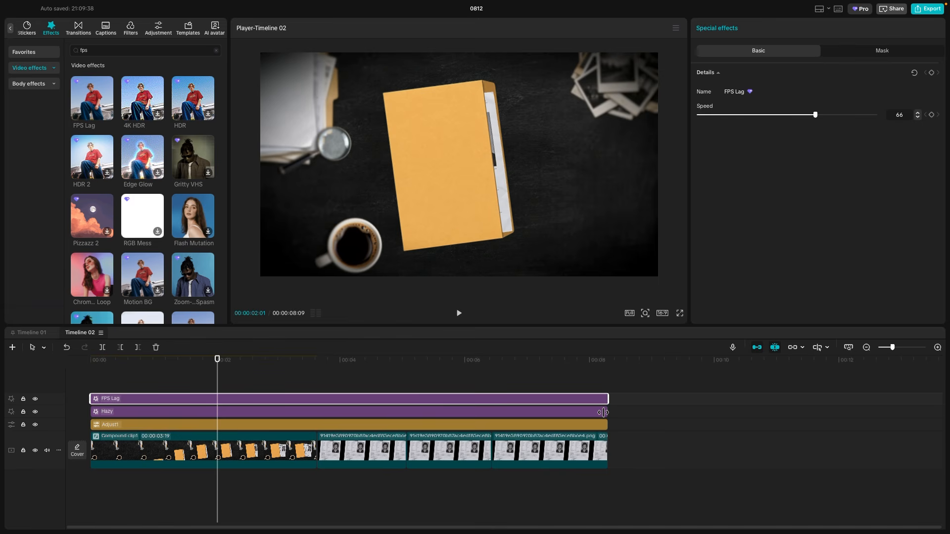
- Try the FPS Lag effect at Speed 27, set it to 19, and play back the sequence
left_click_drag(217, 366, 192, 366)
left_click_drag(776, 118, 775, 118)
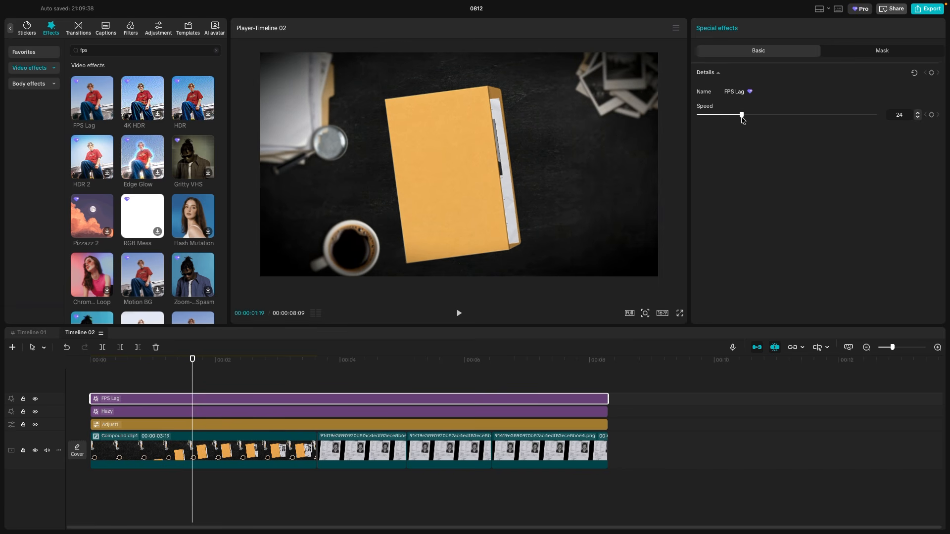
left_click(459, 313)
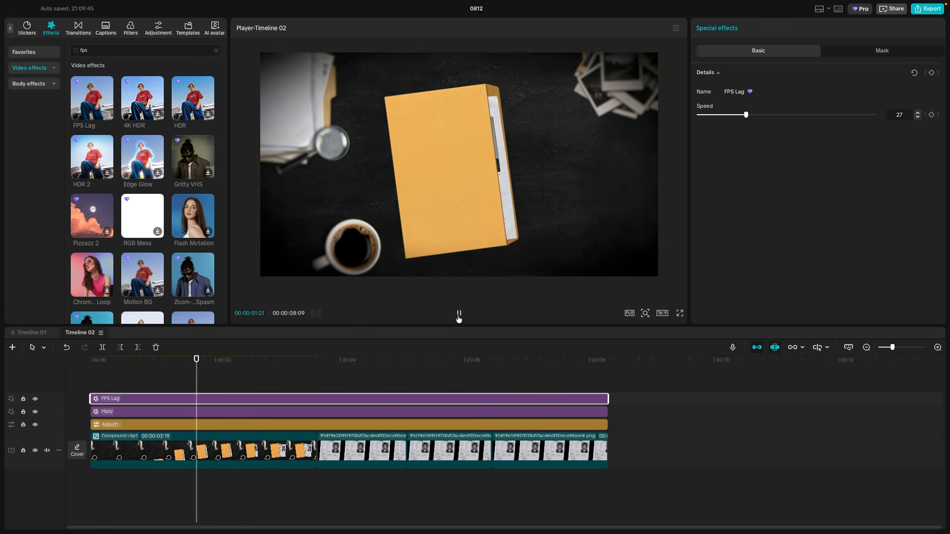
left_click(459, 316)
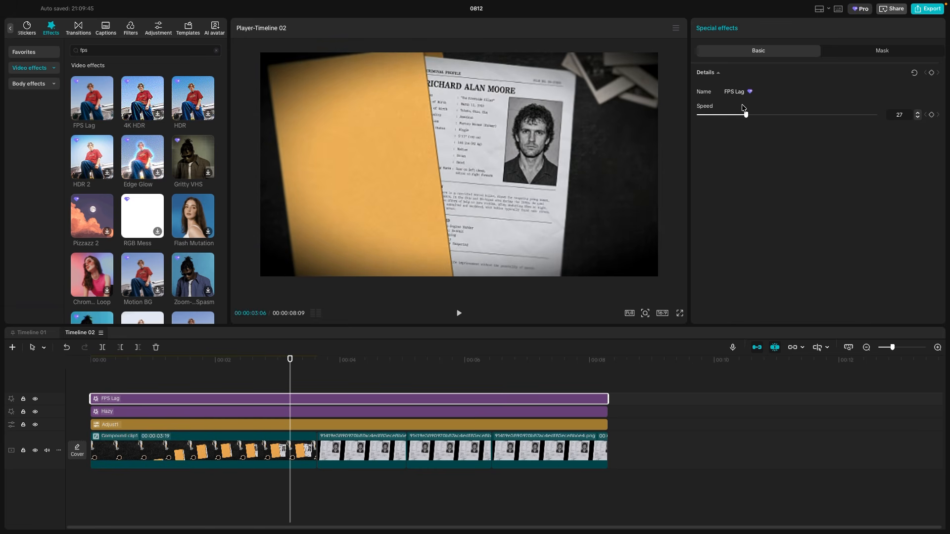
left_click(173, 360)
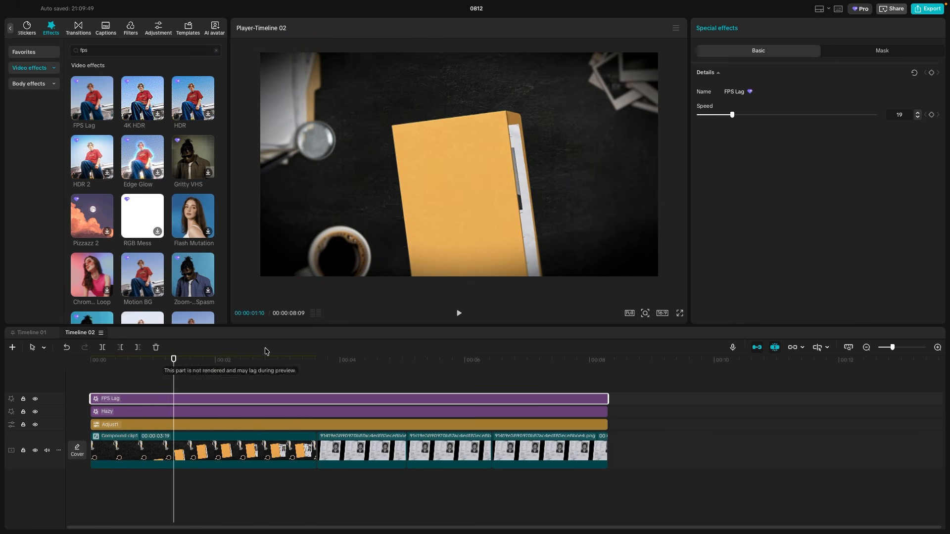
left_click(458, 313)
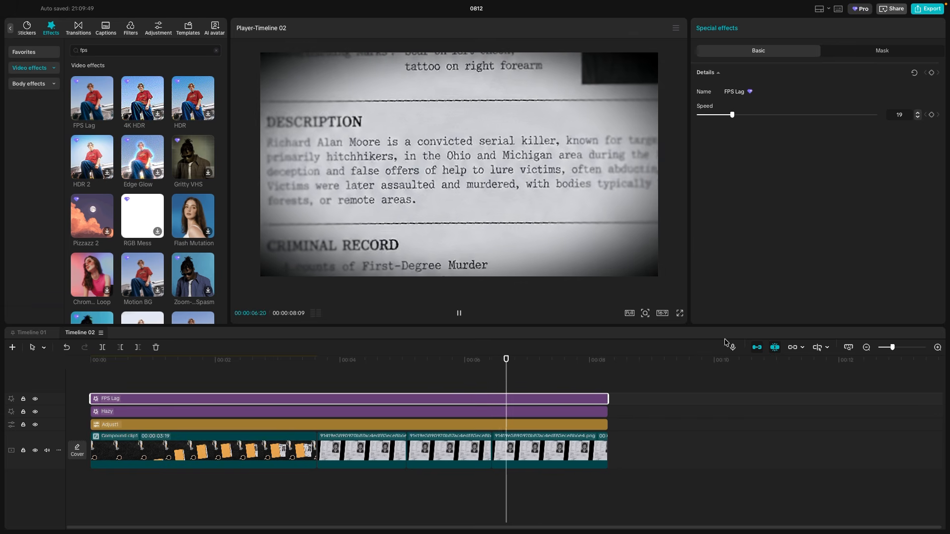
left_click_drag(467, 365, 236, 381)
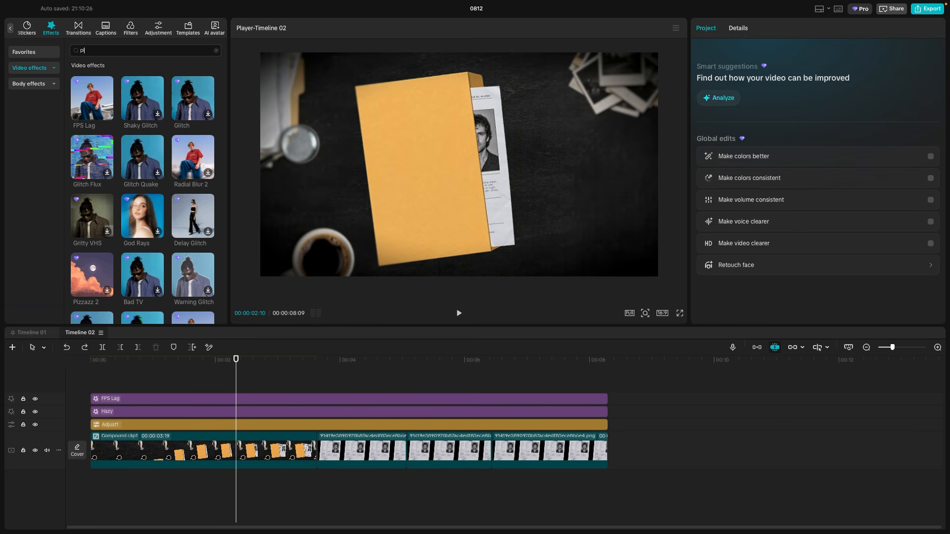
- Search the effects for "play pendulum" and lay the Play Pendulum effect over the whole timeline
type("ay pend")
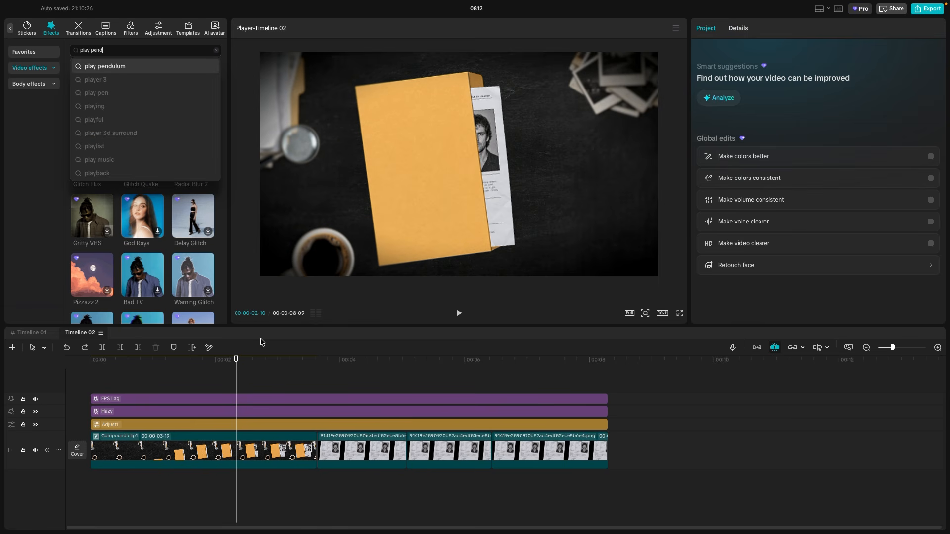
left_click(129, 70)
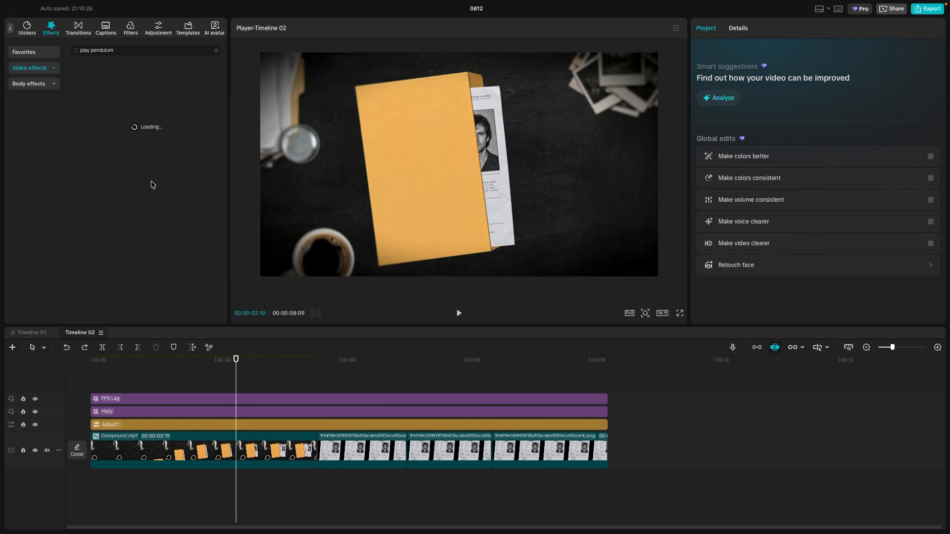
mouse_move(101, 111)
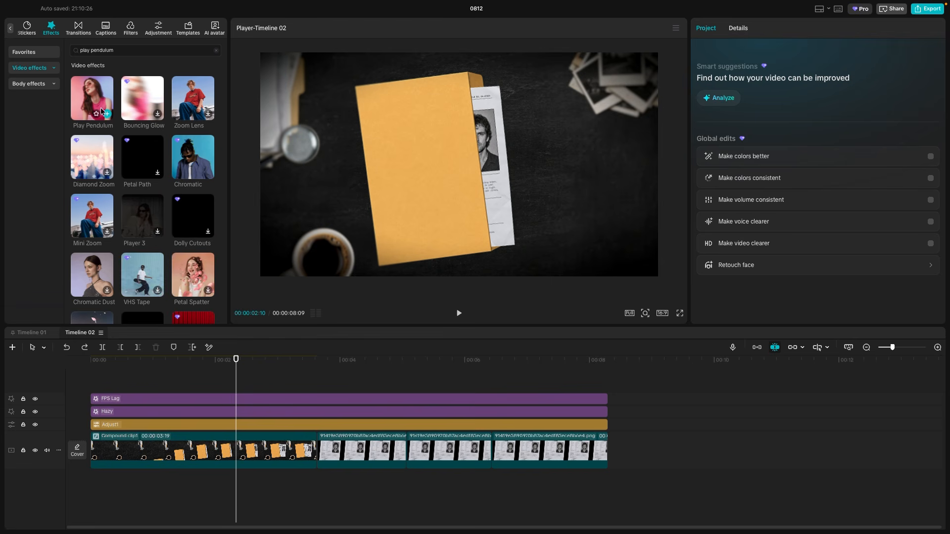
left_click_drag(92, 99, 85, 402)
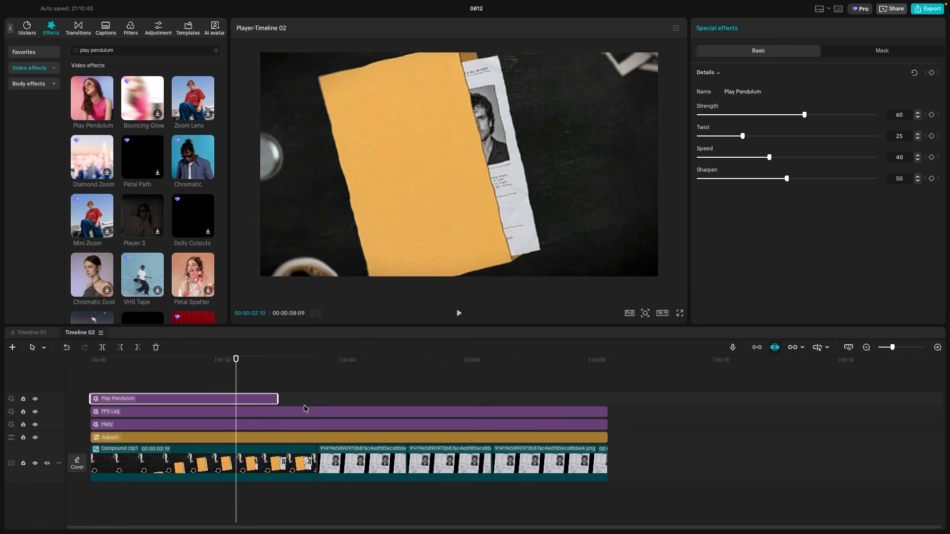
left_click_drag(278, 397, 608, 398)
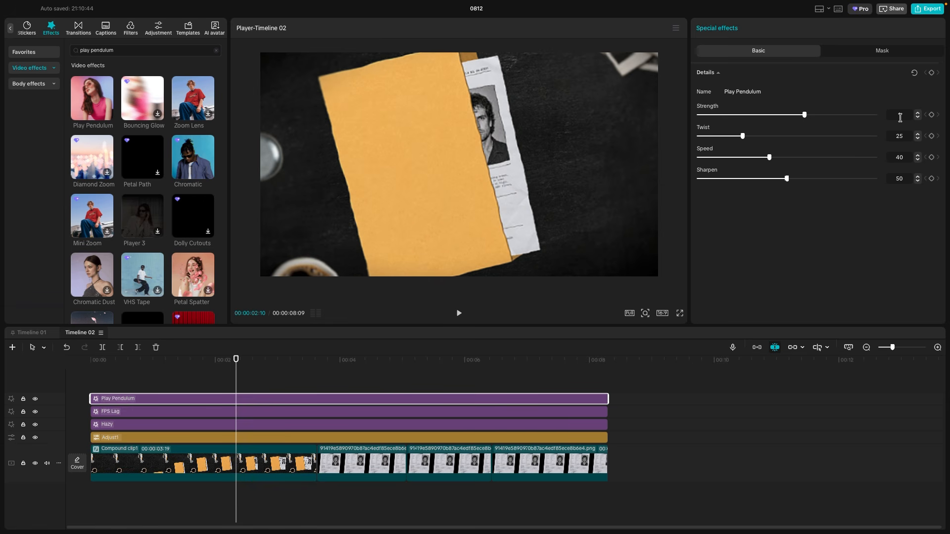
- Set the Play Pendulum effect's Strength to 10, Twist to 0, Speed to 10 and Sharpen to 0, and play back the sequence
left_click(906, 136)
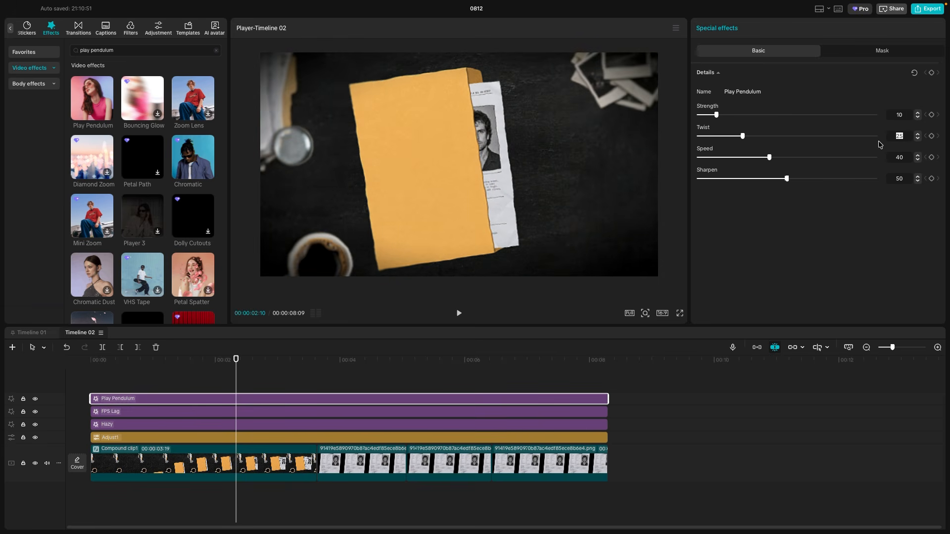
left_click(906, 157)
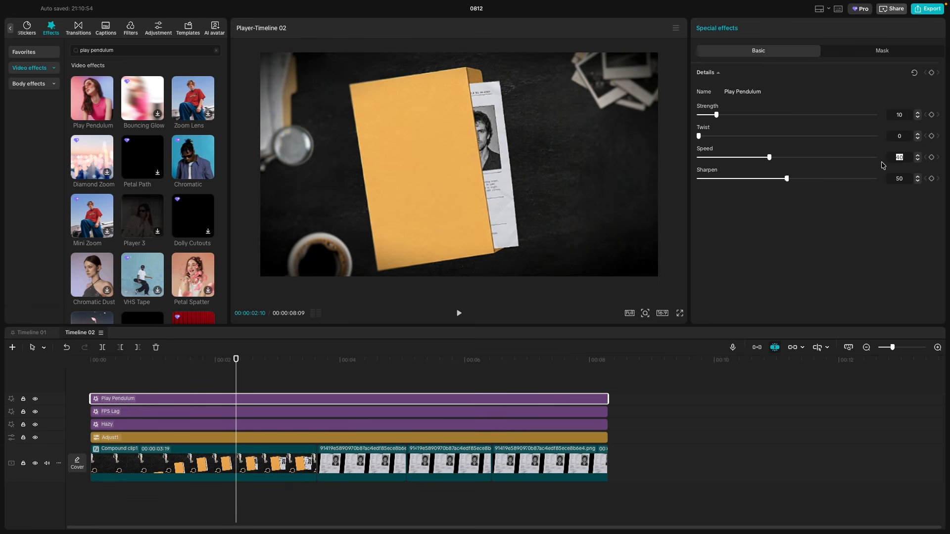
type("10")
left_click(905, 178)
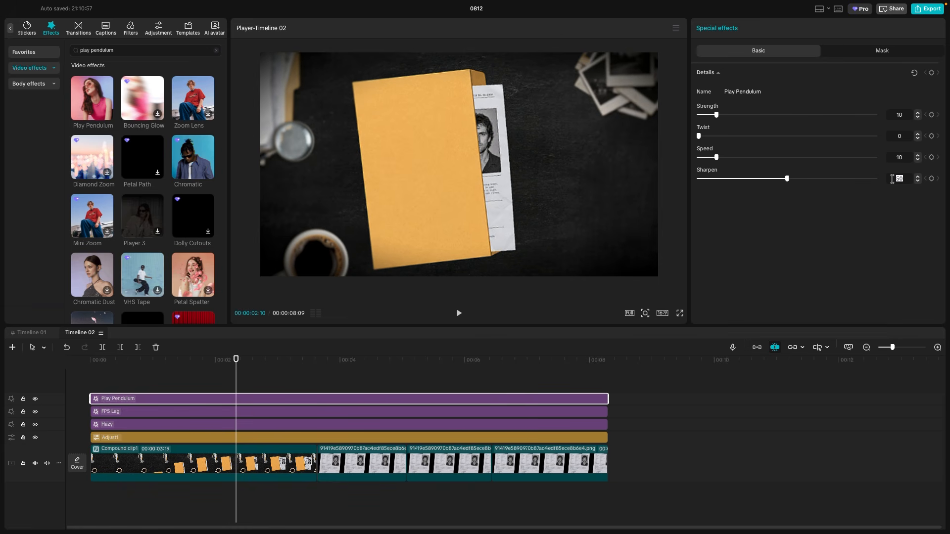
left_click_drag(197, 367, 73, 384)
key("space")
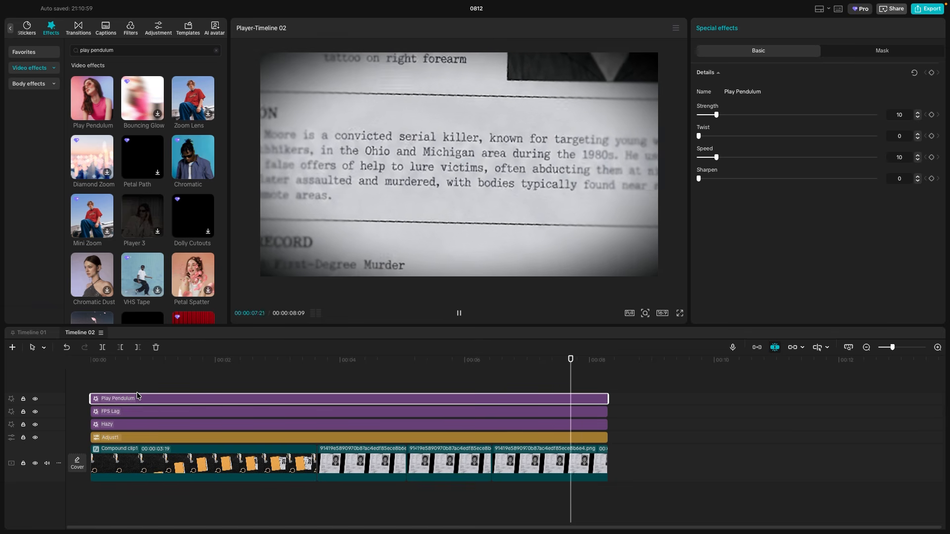
- Place the camera viewfinder overlay image on a new track above the effects and stretch it over the whole timeline
left_click(314, 380)
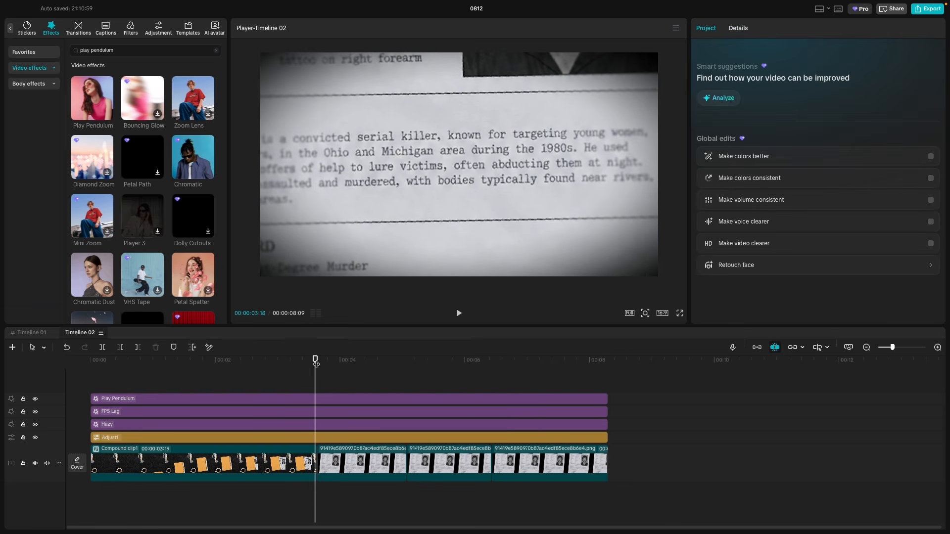
left_click_drag(314, 362, 207, 398)
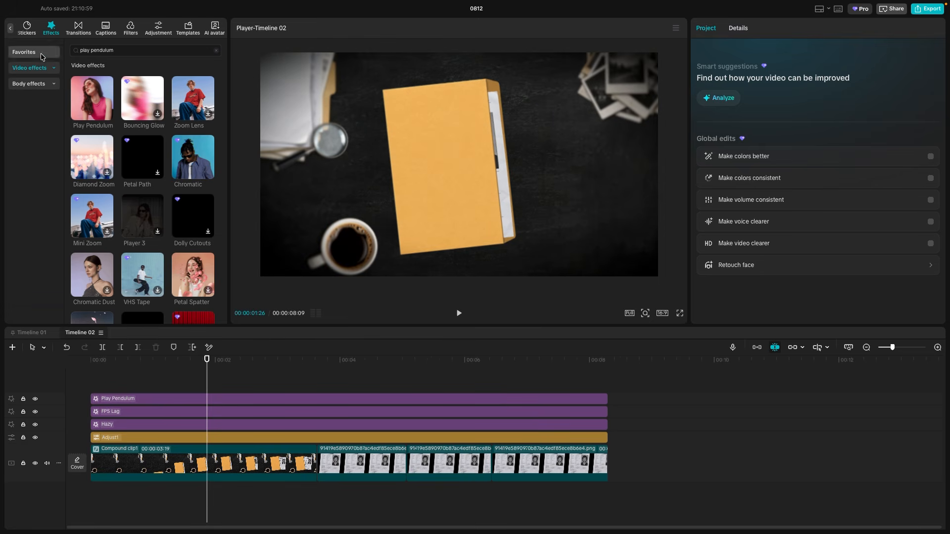
left_click(9, 31)
left_click(16, 29)
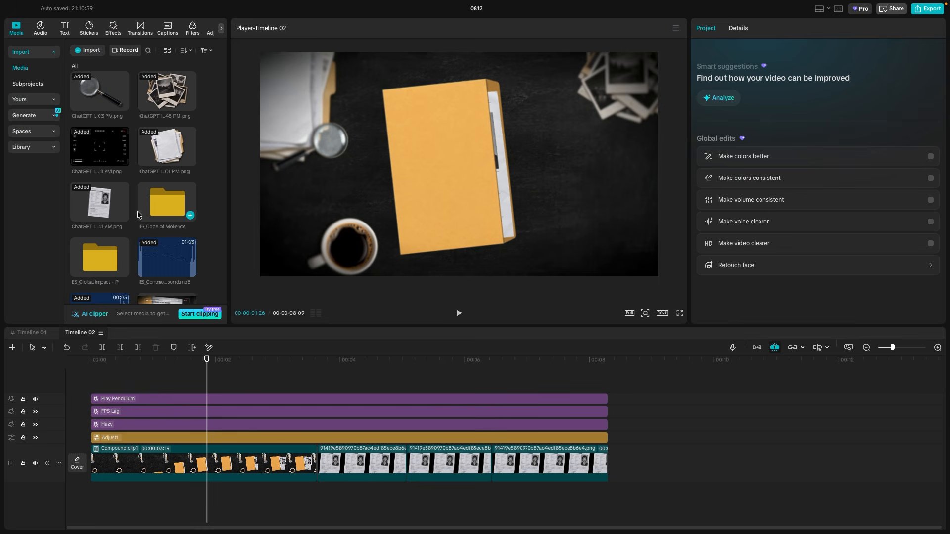
left_click_drag(107, 154, 607, 416)
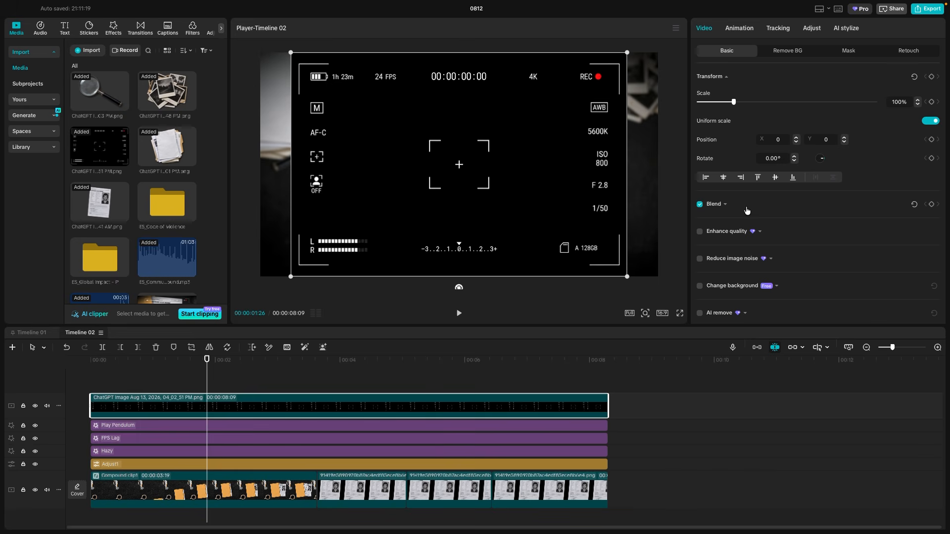
- Set the viewfinder overlay's blend mode to Screen and play back the sequence from the start
left_click(725, 205)
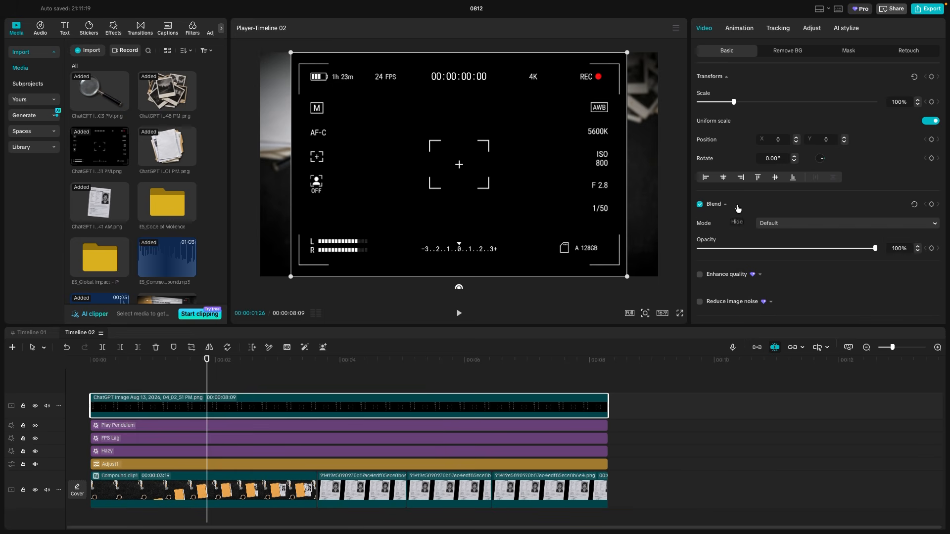
left_click(774, 225)
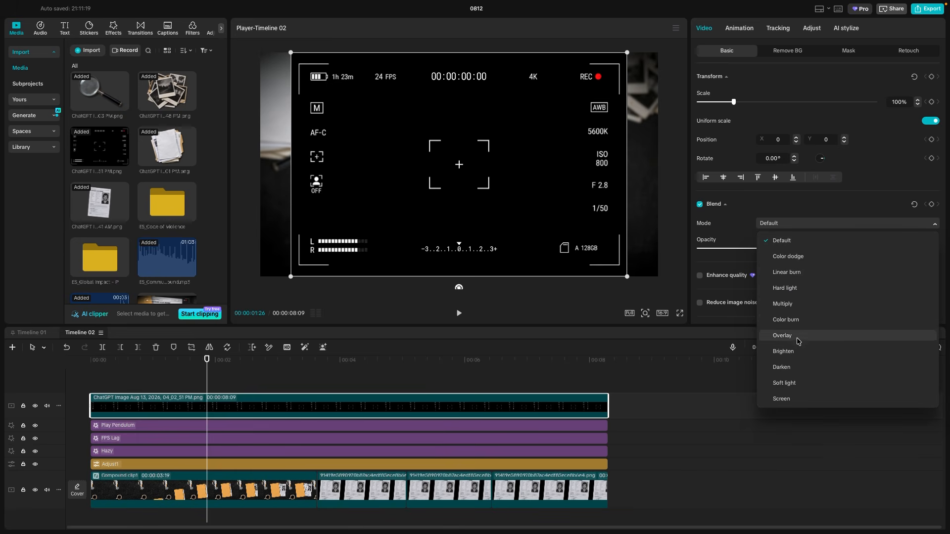
left_click(792, 398)
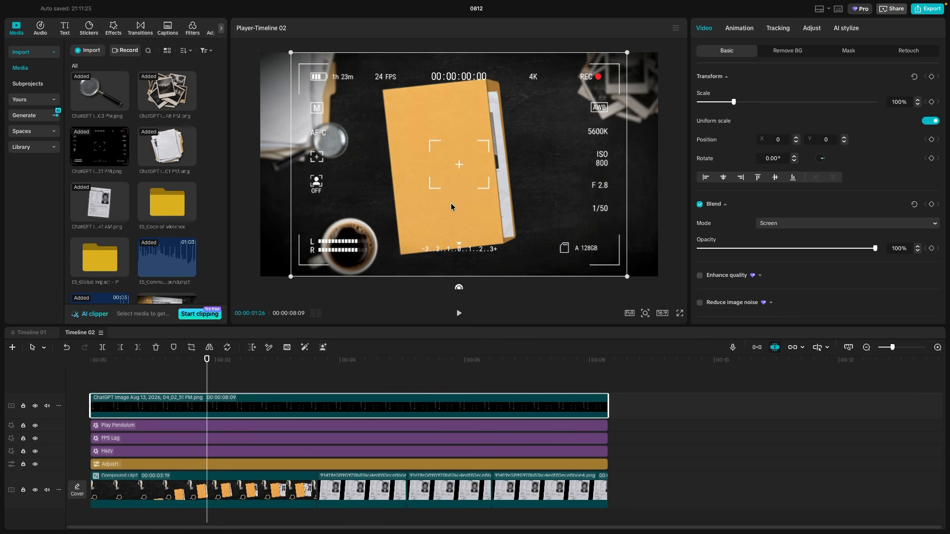
left_click_drag(629, 278, 630, 277)
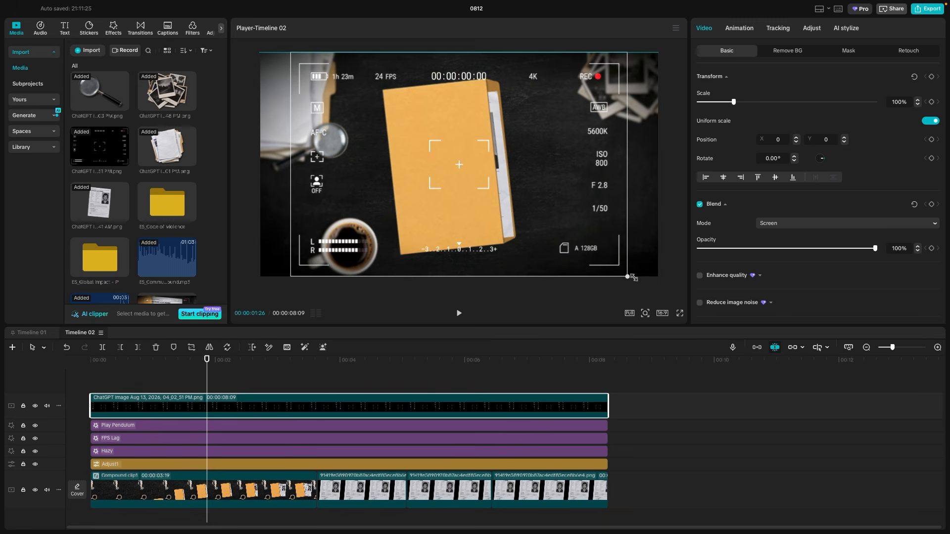
left_click(238, 385)
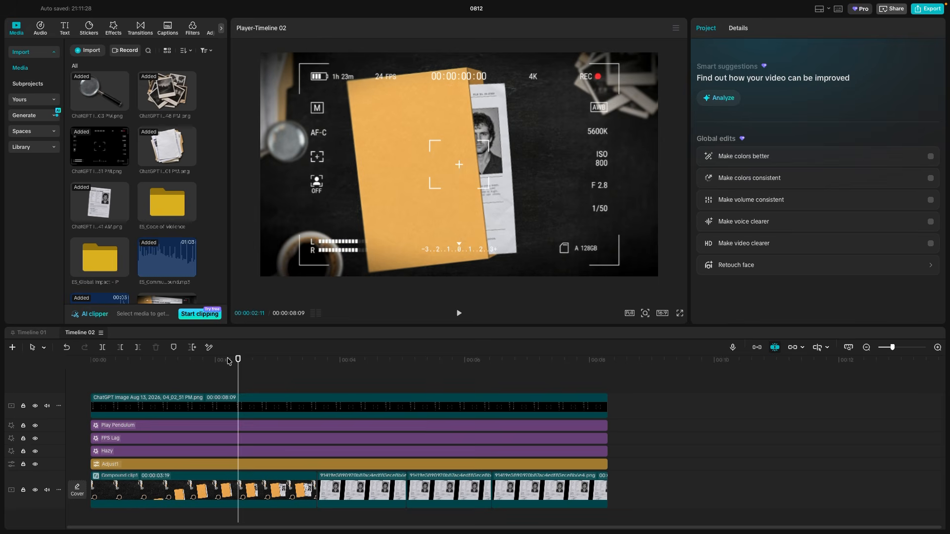
left_click_drag(227, 361, 54, 360)
key("space")
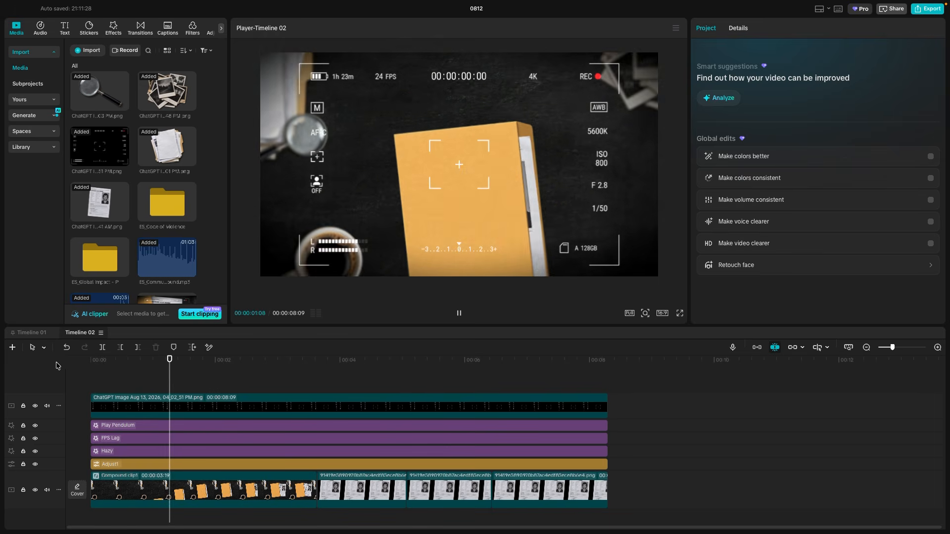
- Reduce the viewfinder overlay's opacity to 50% and play back the sequence from the start
key("space")
left_click(166, 406)
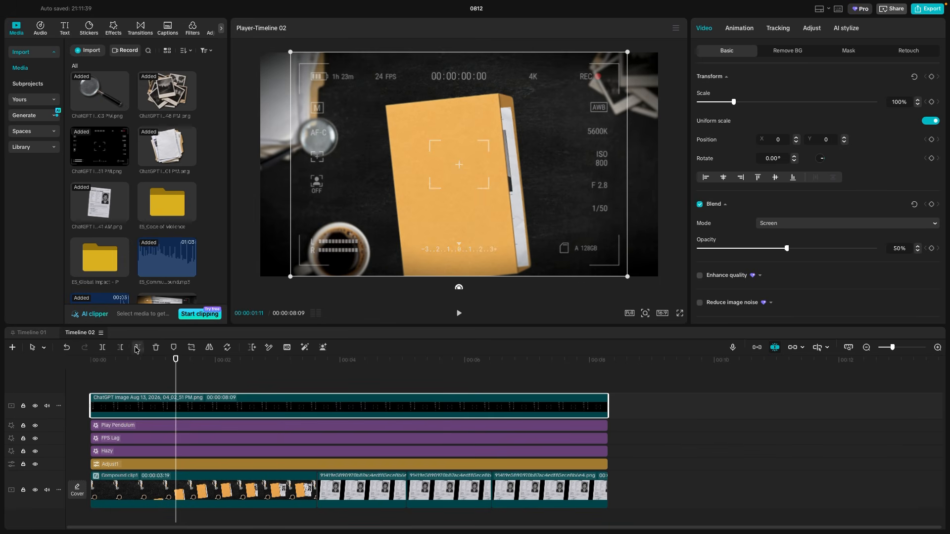
left_click_drag(143, 359, 14, 375)
key("space")
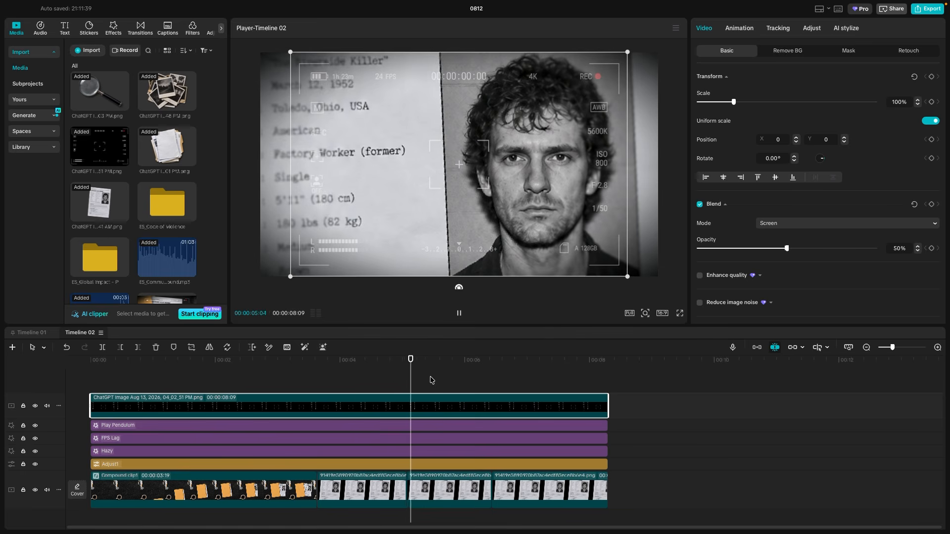
key("space")
- Search the transitions for "blur" and add the Blur transition at all three cuts on the main track
left_click_drag(425, 360, 275, 360)
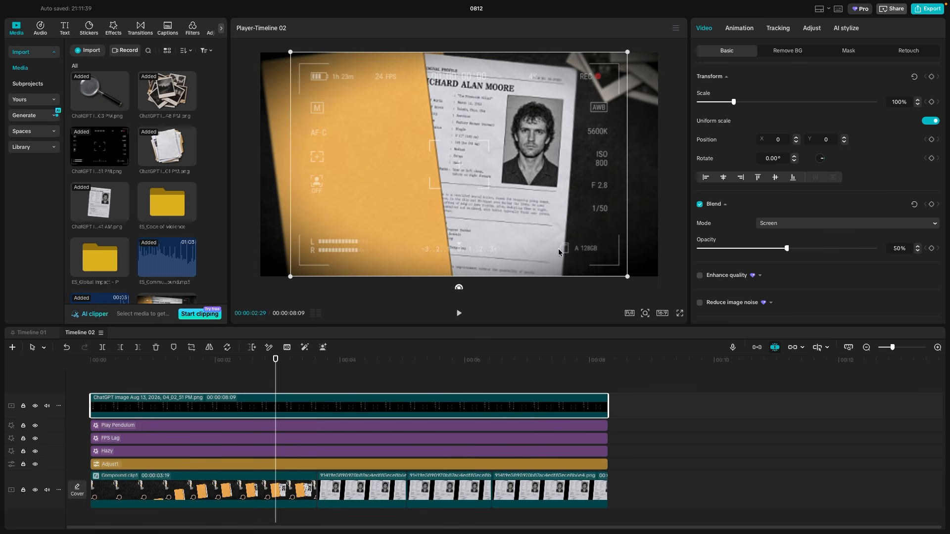
left_click(140, 27)
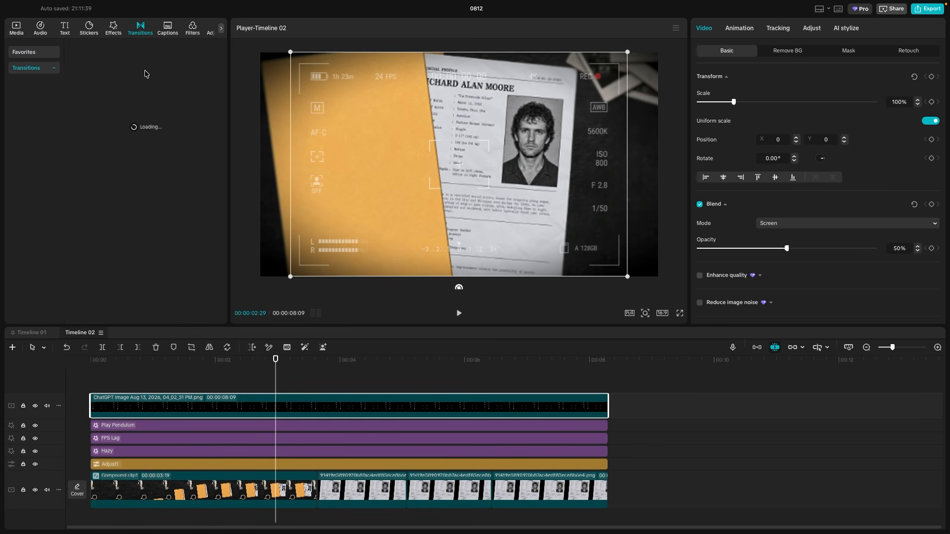
left_click(100, 51)
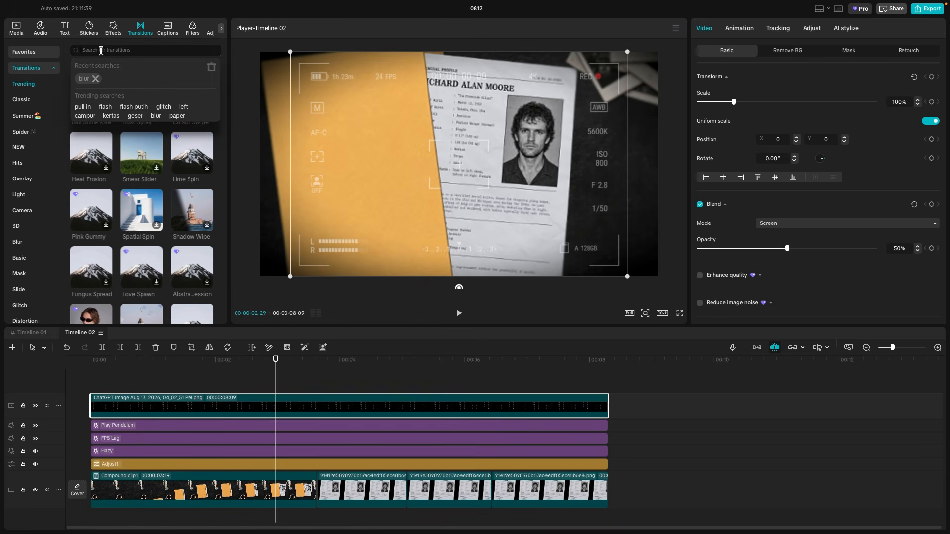
left_click(82, 79)
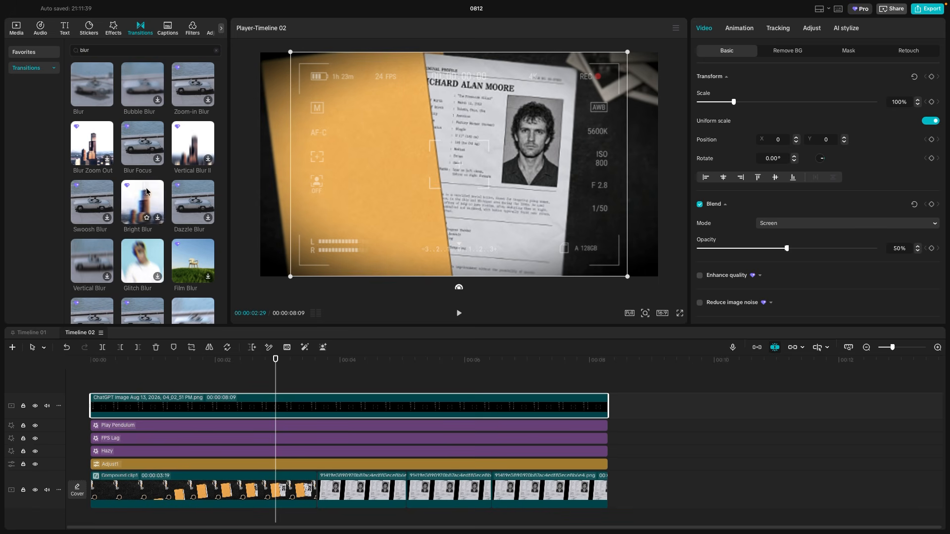
mouse_move(96, 80)
left_click_drag(96, 79, 324, 492)
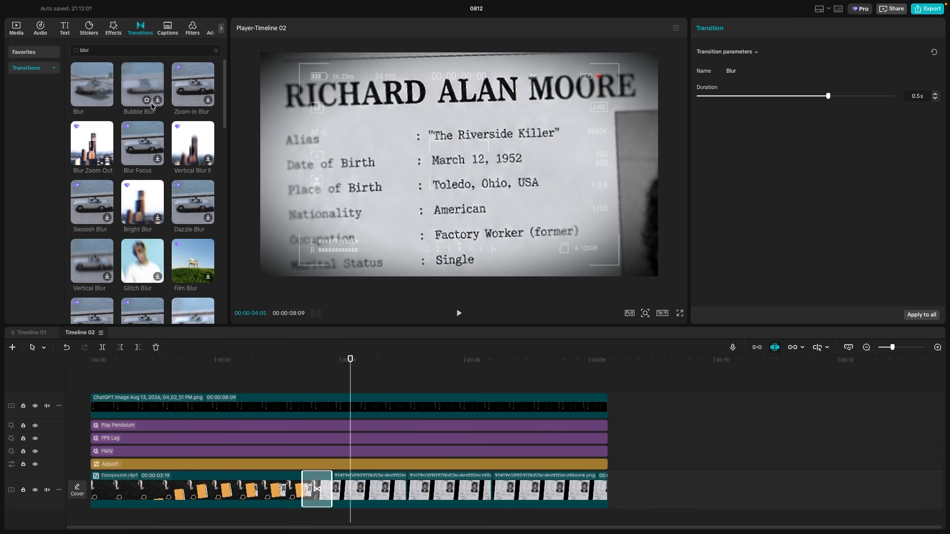
mouse_move(92, 84)
left_mouse_down()
mouse_move(351, 445)
mouse_move(406, 488)
left_mouse_up()
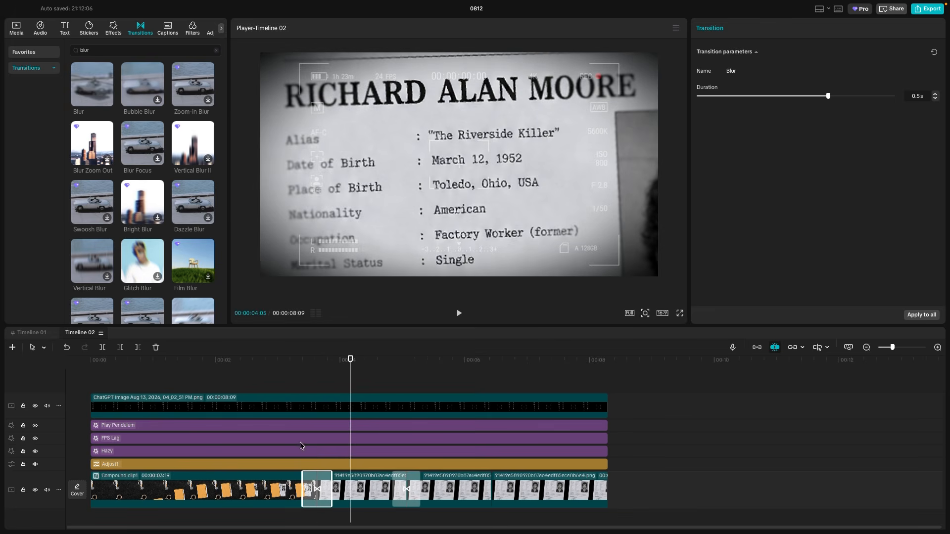
mouse_move(82, 89)
left_mouse_down()
mouse_move(363, 345)
mouse_move(491, 489)
left_mouse_up()
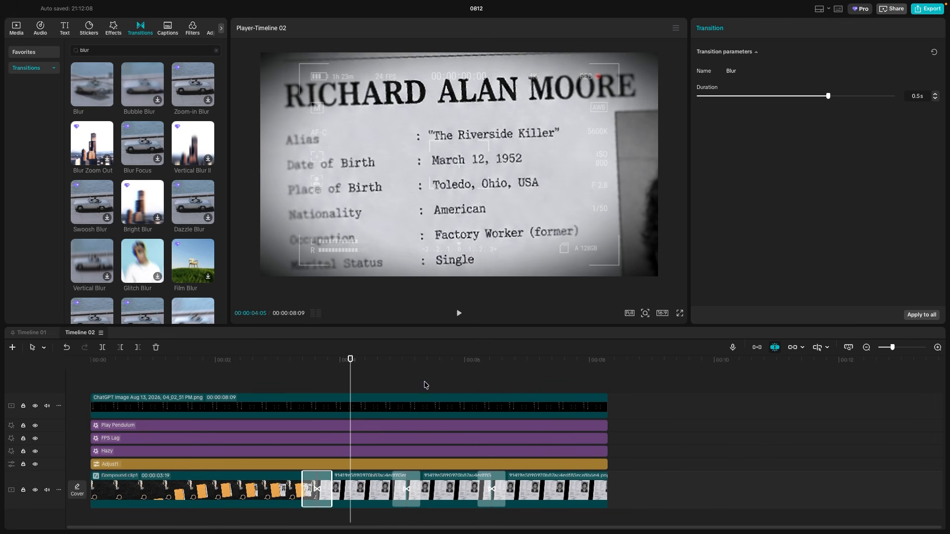
- Play back the sequence repeatedly to check the Blur transitions and the viewfinder overlay
left_click_drag(350, 361, 267, 369)
key("space")
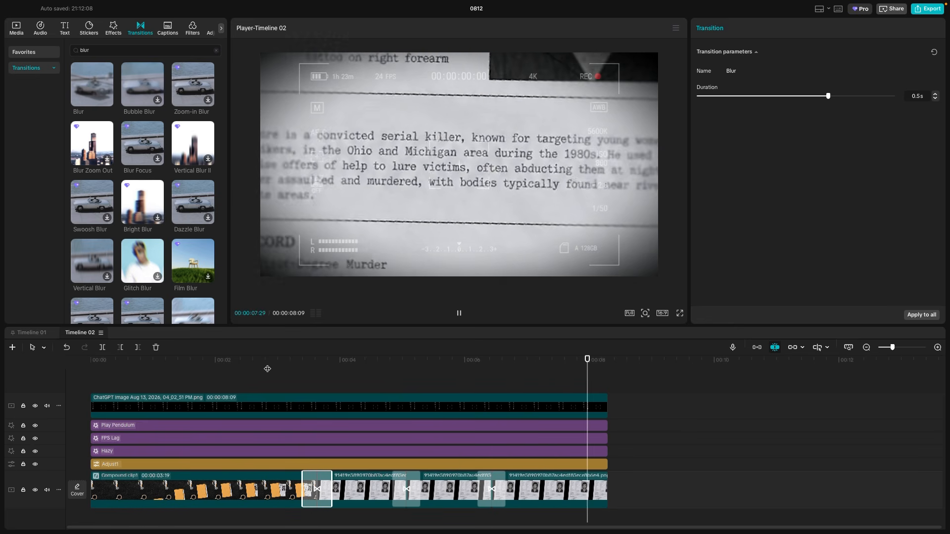
key("space")
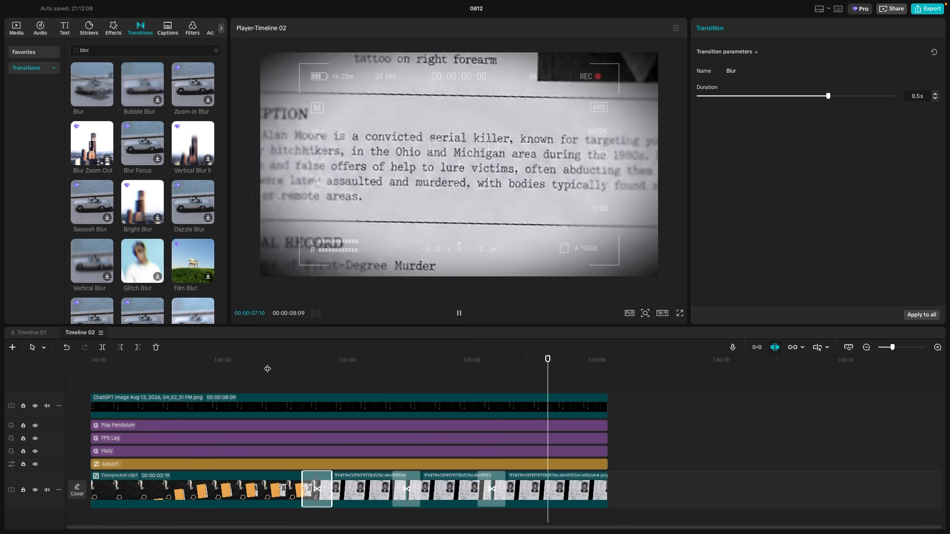
key("space")
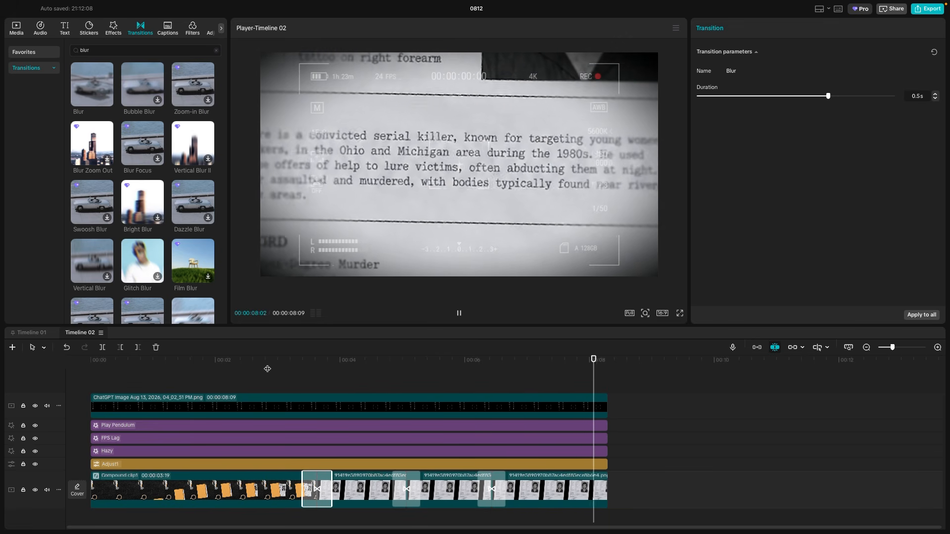
key("space")
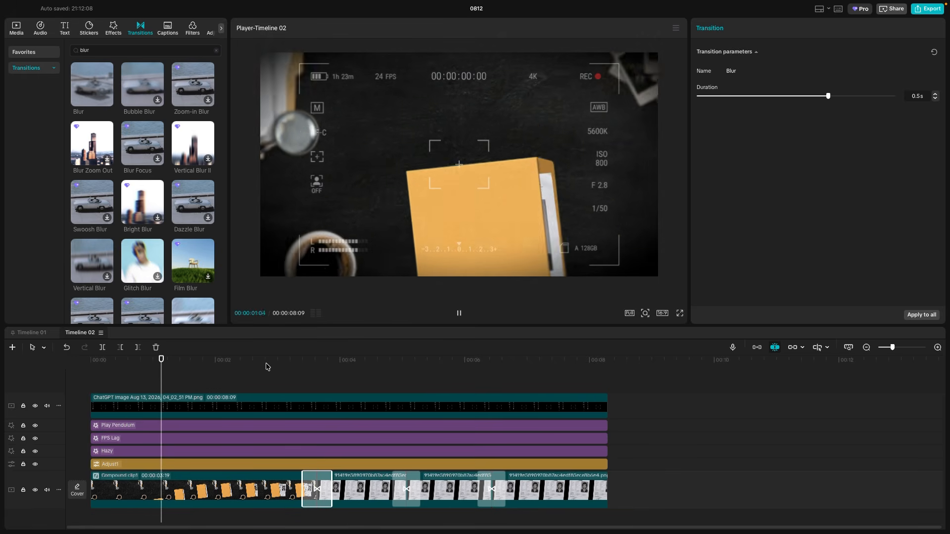